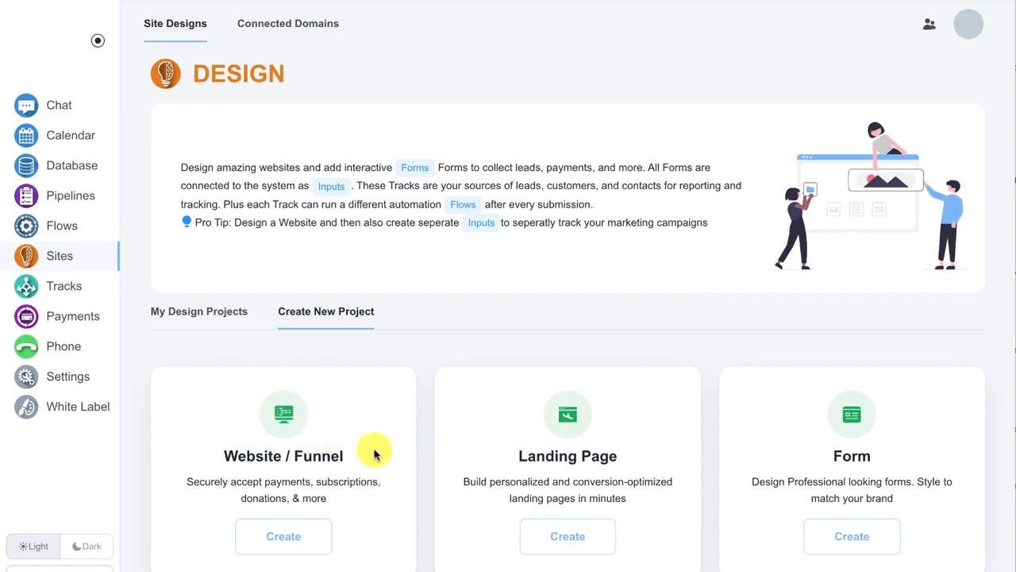
- Create a Website / Funnel project named "New Site" and add an empty page to it
click(283, 540)
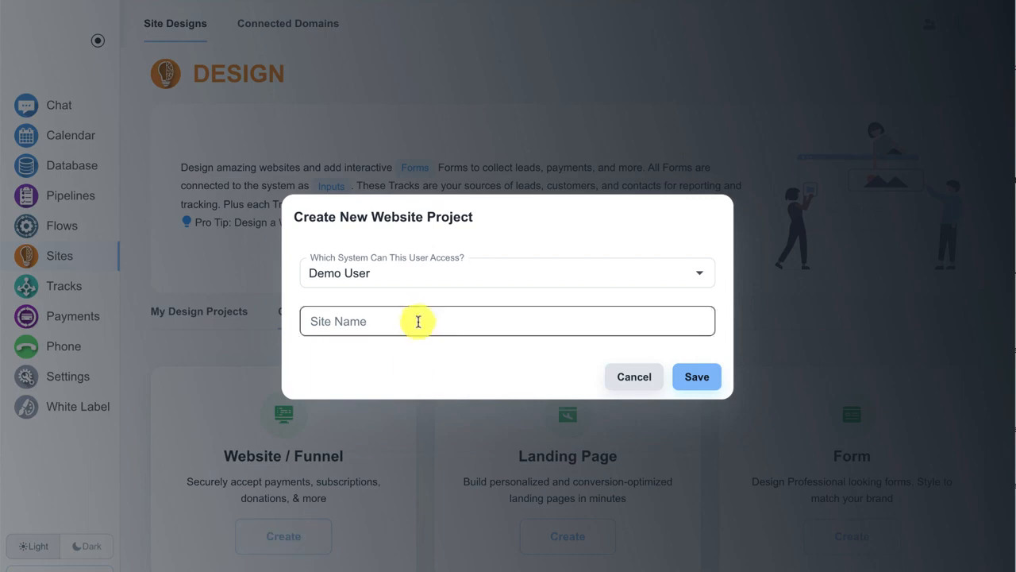
click(415, 320)
text(New Site)
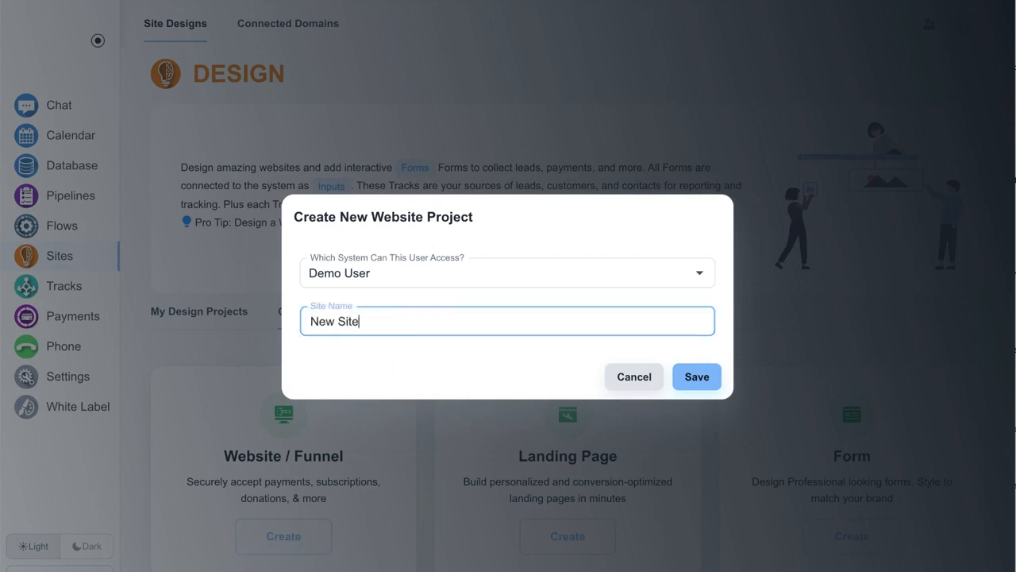
key(Return)
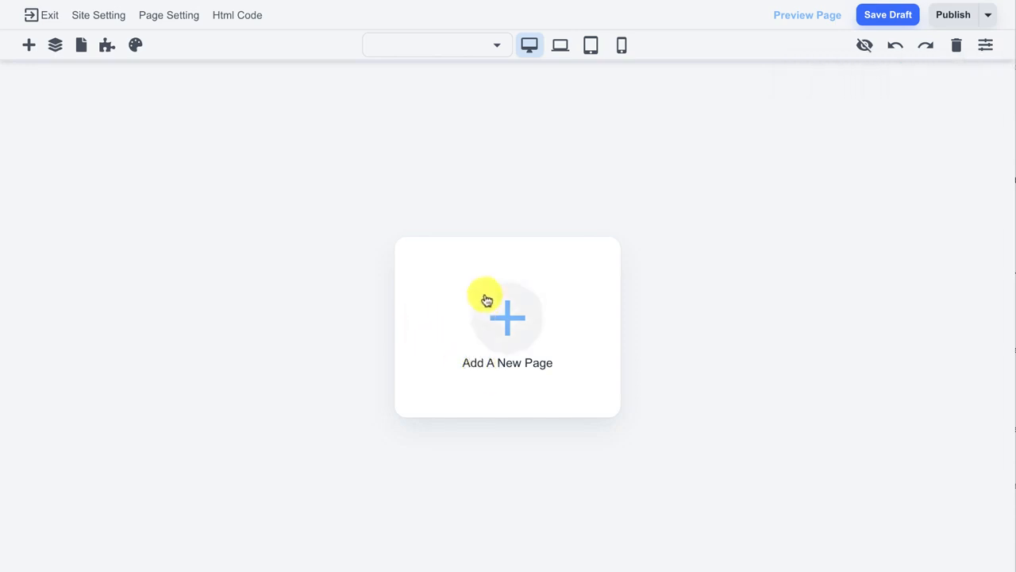
click(493, 317)
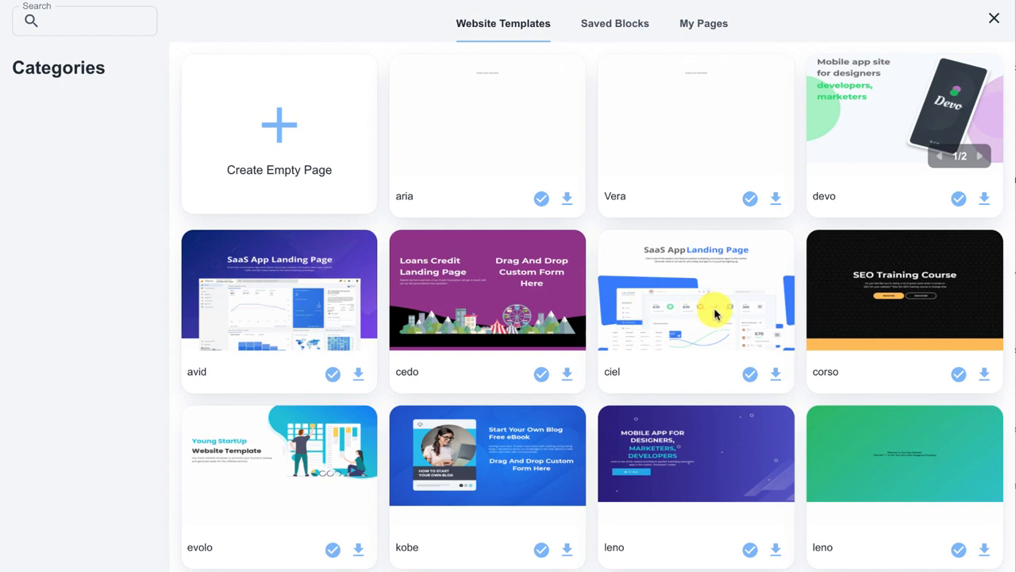
click(278, 126)
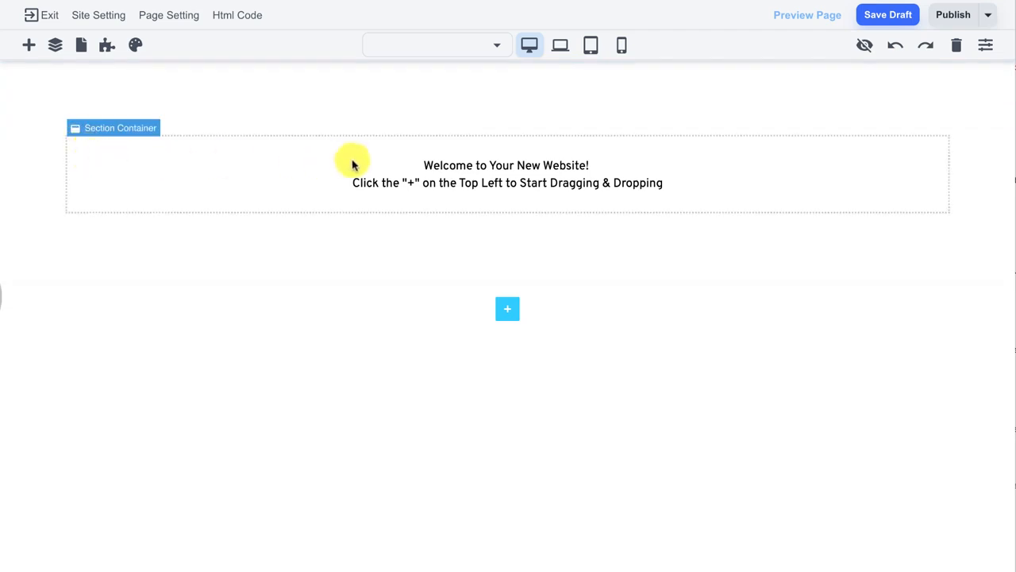
- Delete the welcome text and set the section's top spacing to about 89 px
click(417, 167)
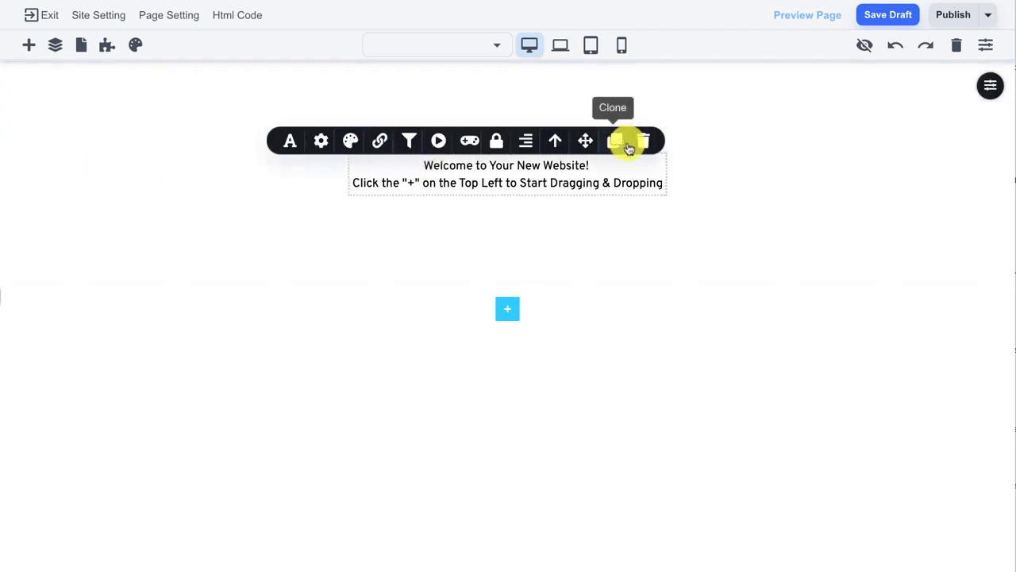
click(643, 145)
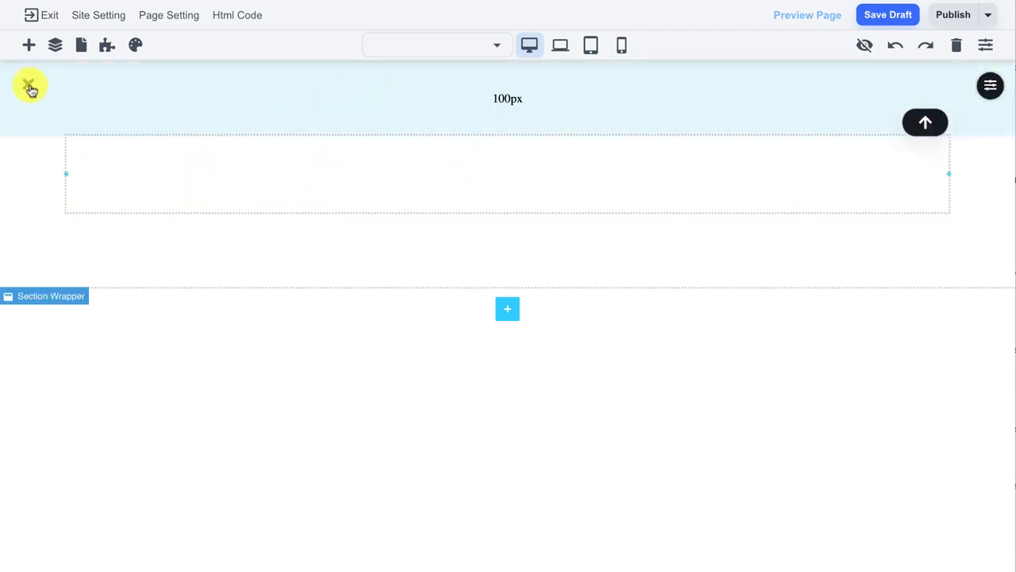
mouse_move(431, 100)
mouse_down()
mouse_move(434, 138)
mouse_move(443, 100)
mouse_up()
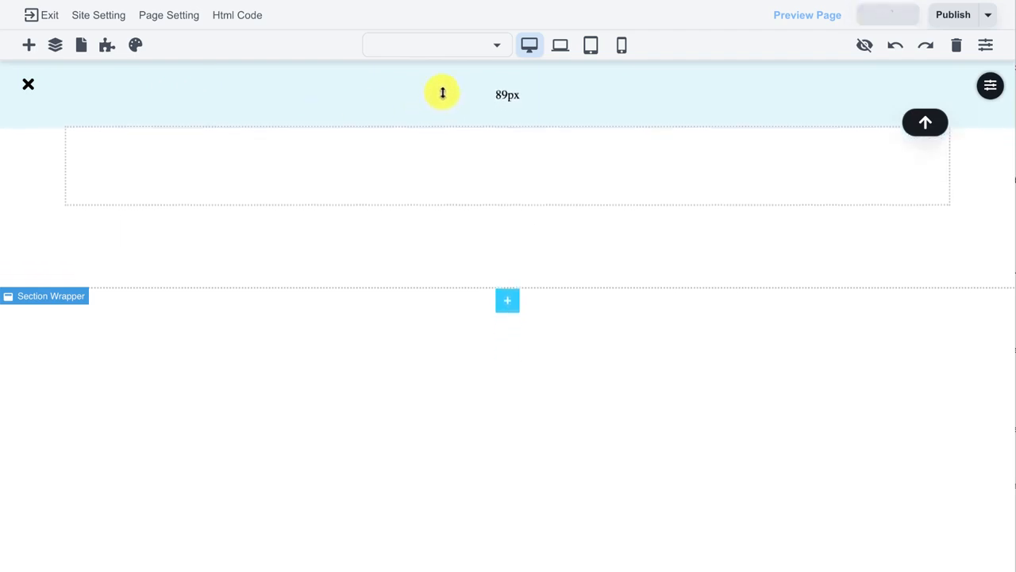
- Add an Icon element to the empty section and a Counter element directly below it
click(27, 46)
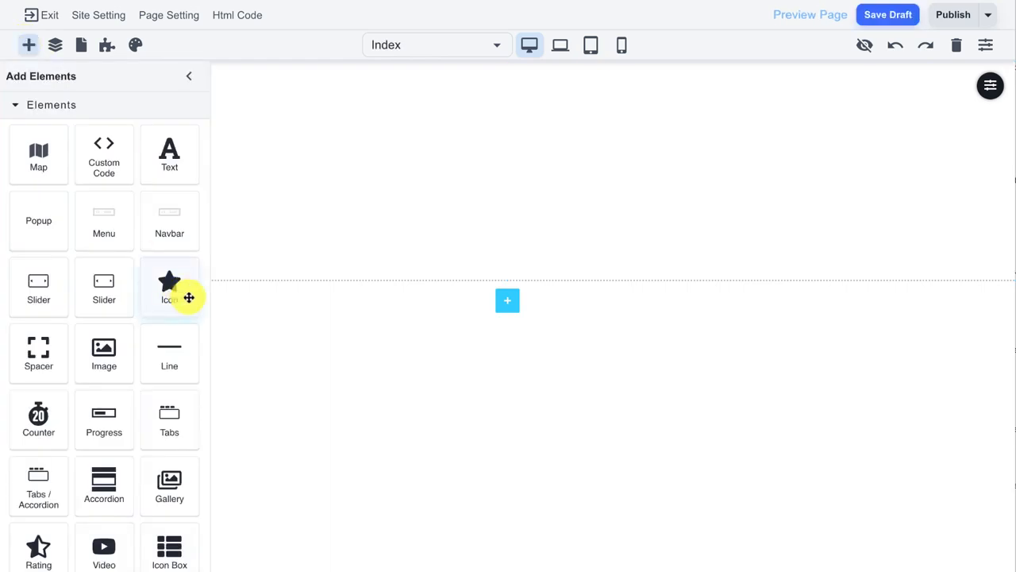
drag(189, 295, 444, 170)
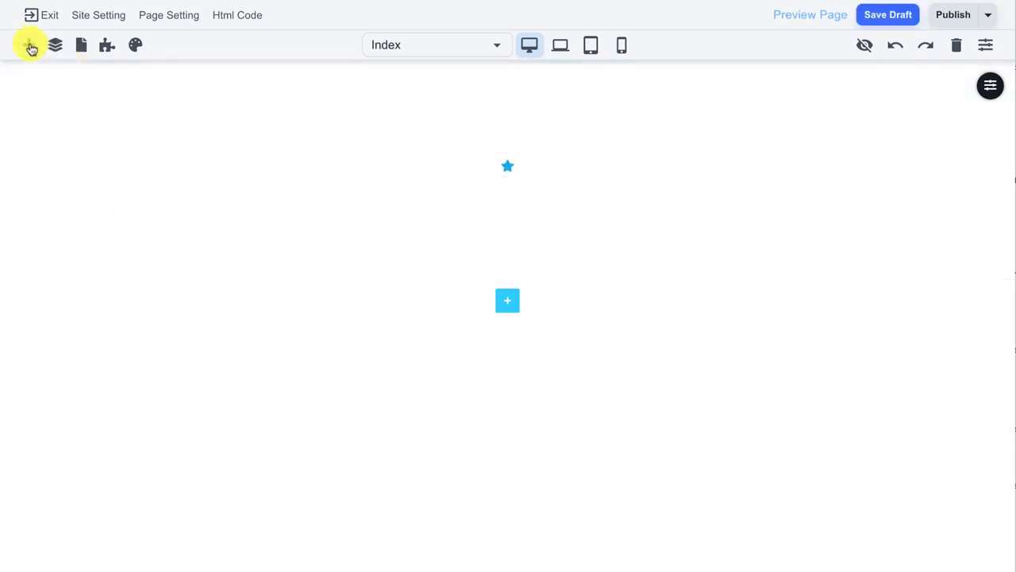
click(29, 45)
drag(35, 413, 508, 171)
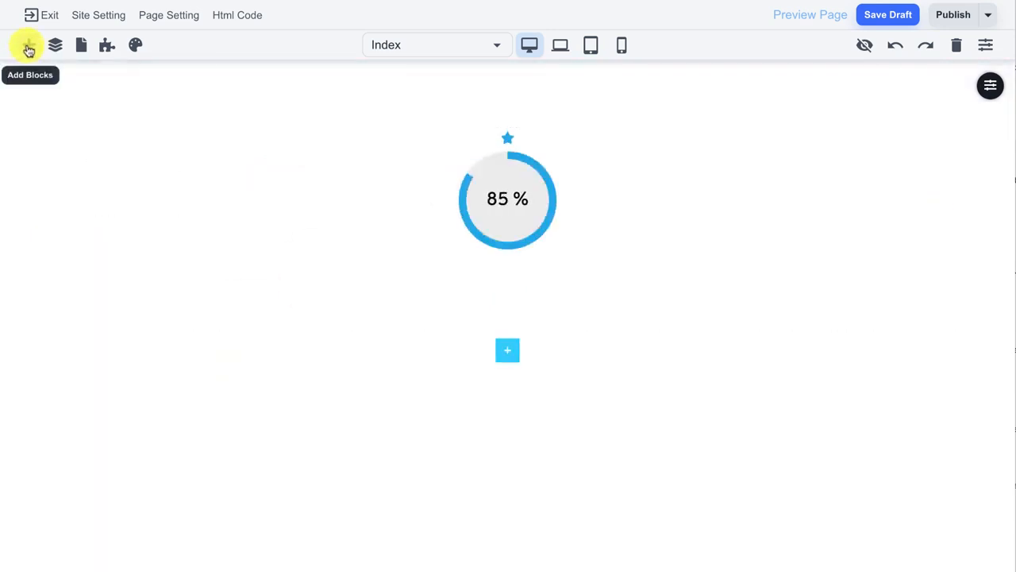
- Add a Progress element below the circular counter and a Tabs / Accordion element beneath the progress bar
click(29, 45)
drag(101, 415, 516, 250)
click(27, 47)
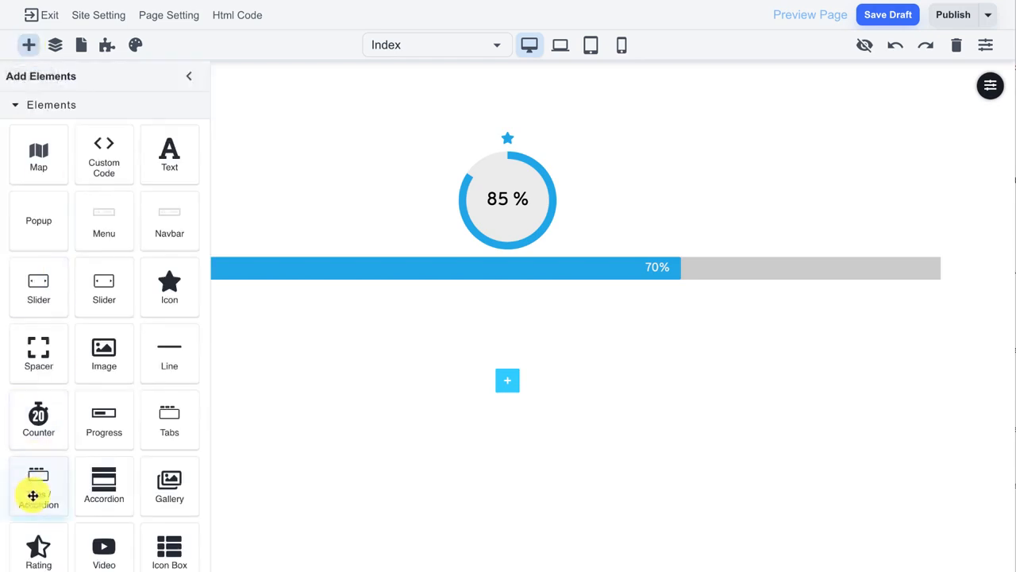
drag(32, 492, 490, 286)
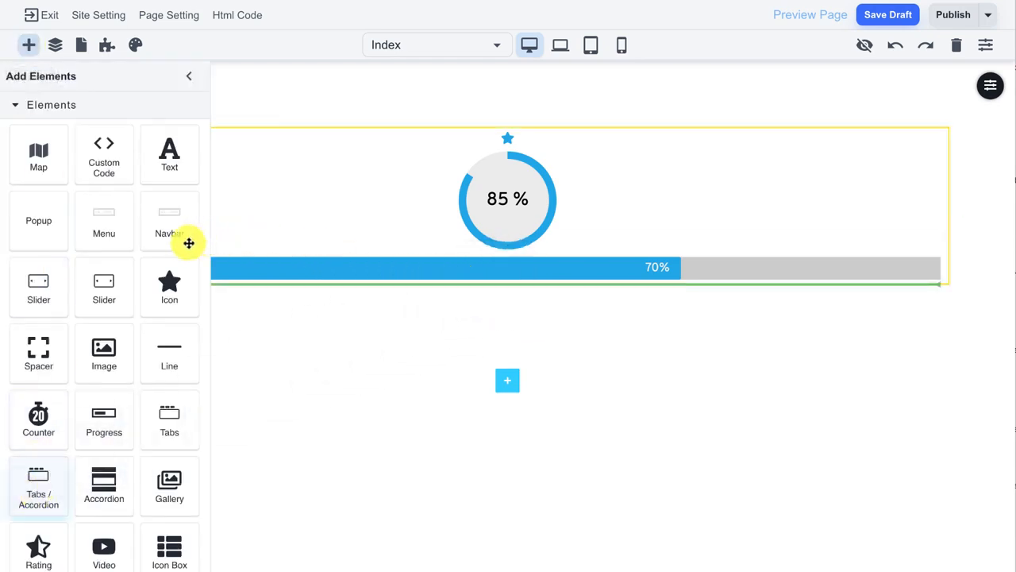
- Place a Rating element inside the first tab's content, below the tab text
click(28, 49)
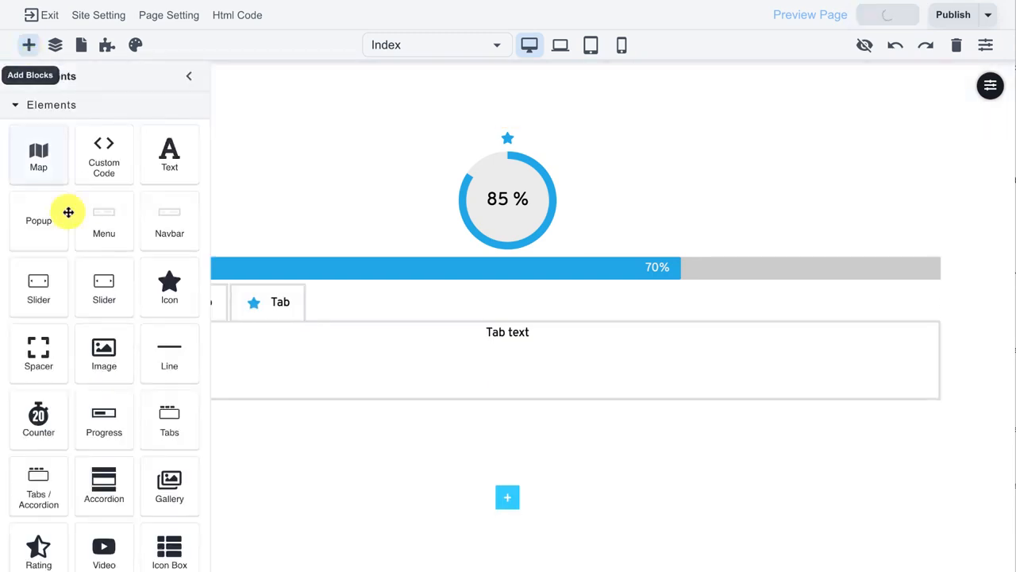
scroll(84, 301, down, 3)
drag(46, 426, 347, 349)
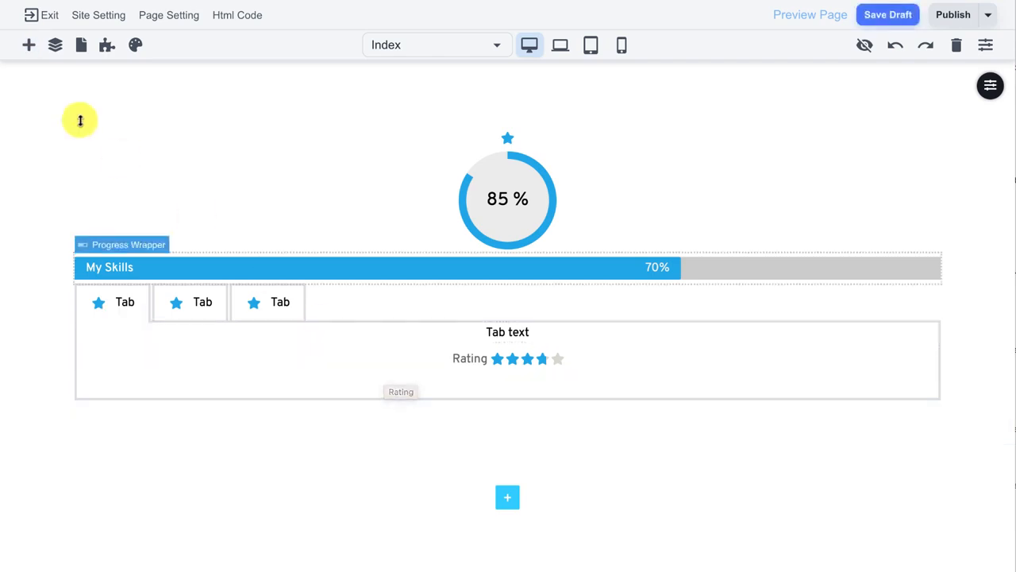
- Insert a Countdown element between the circular counter and the progress bar
click(28, 45)
scroll(95, 349, down, 1)
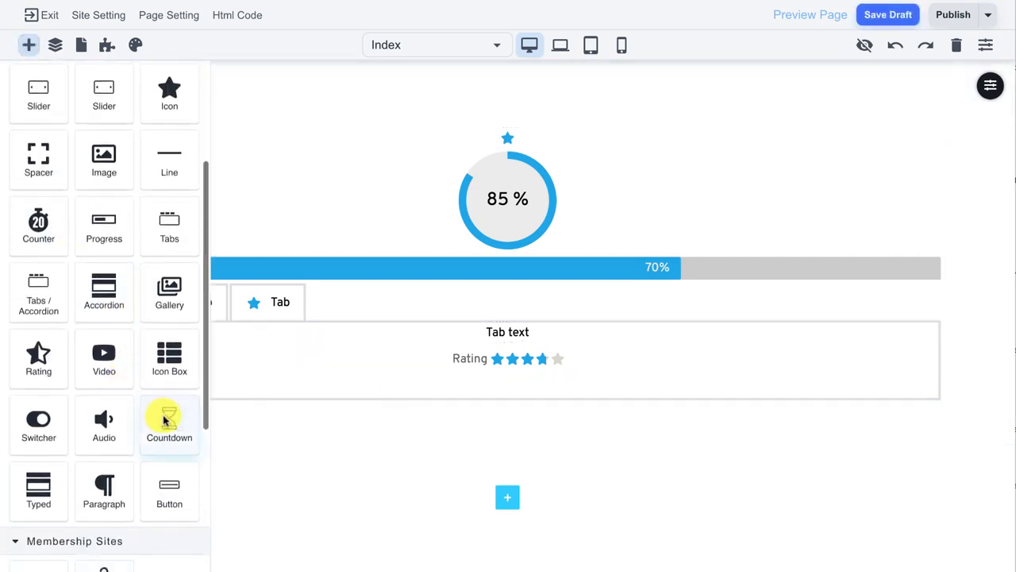
drag(166, 415, 539, 258)
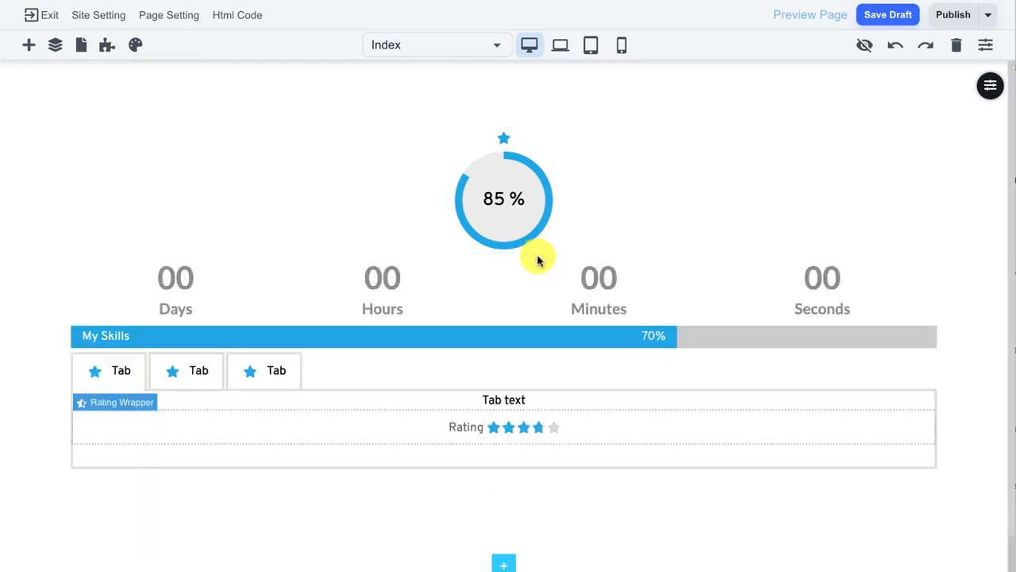
- Switch the countdown to the style with labels beside the numbers and look through its timer types, keeping Date
click(215, 288)
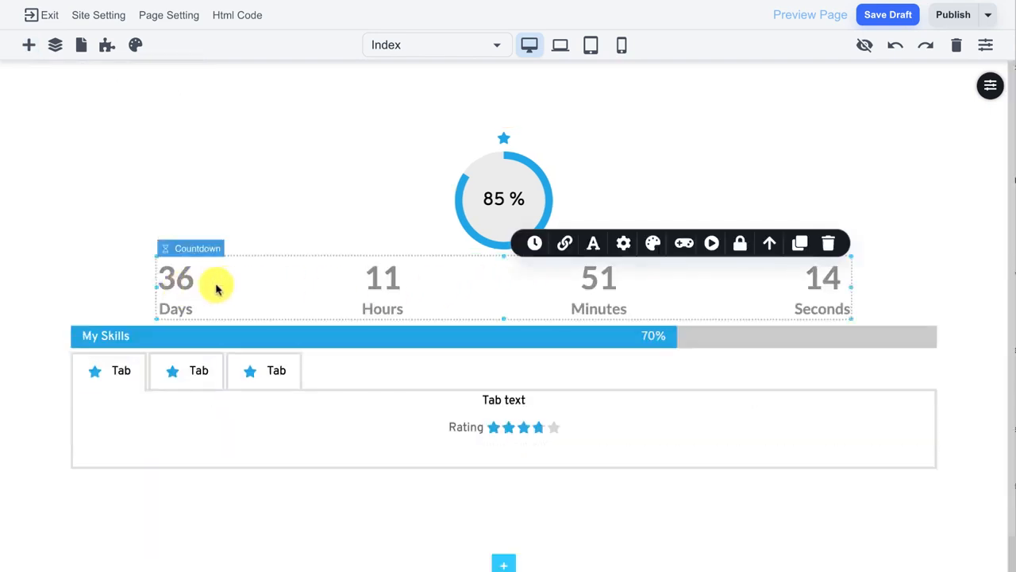
click(536, 243)
click(578, 316)
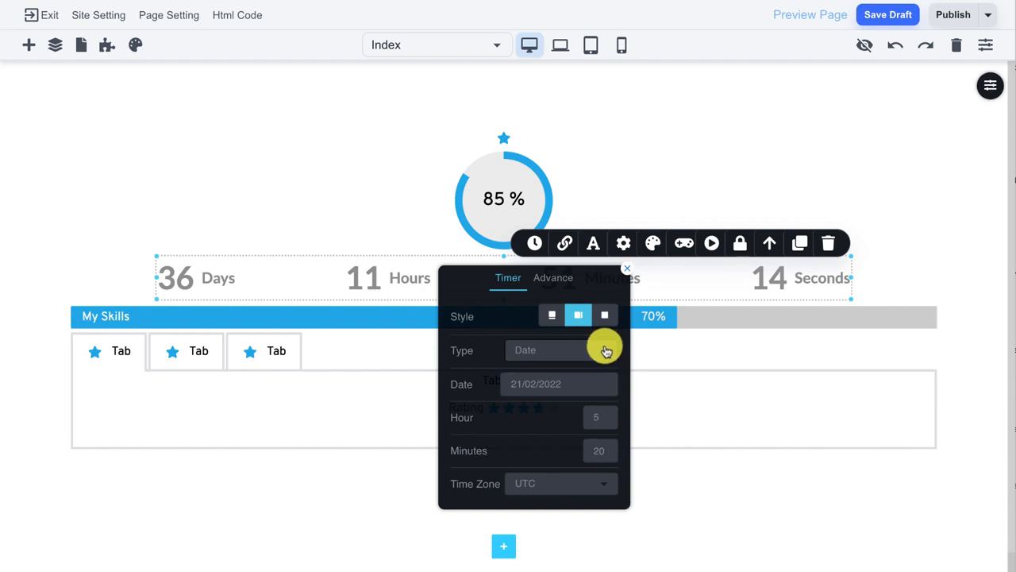
click(606, 351)
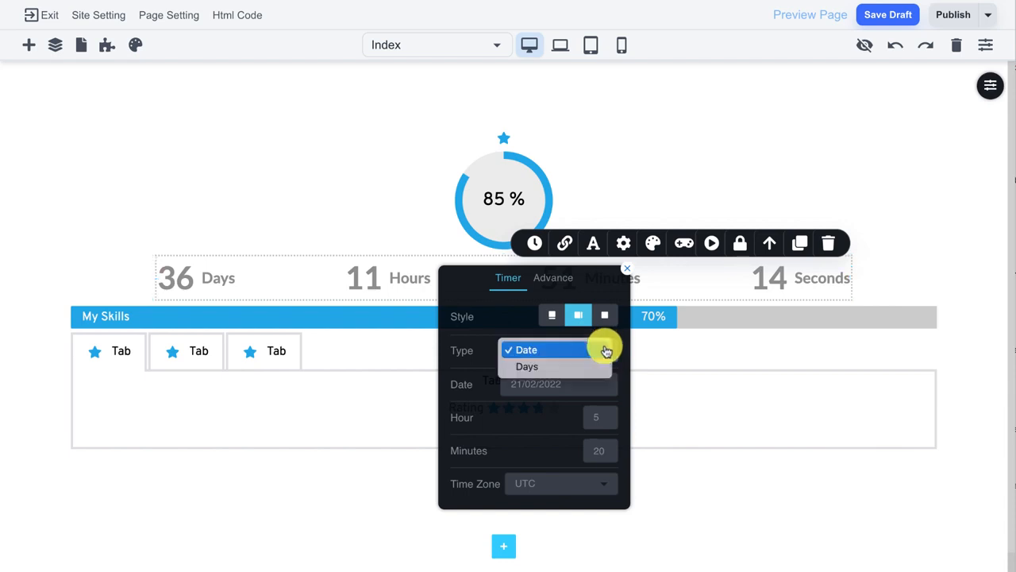
click(471, 356)
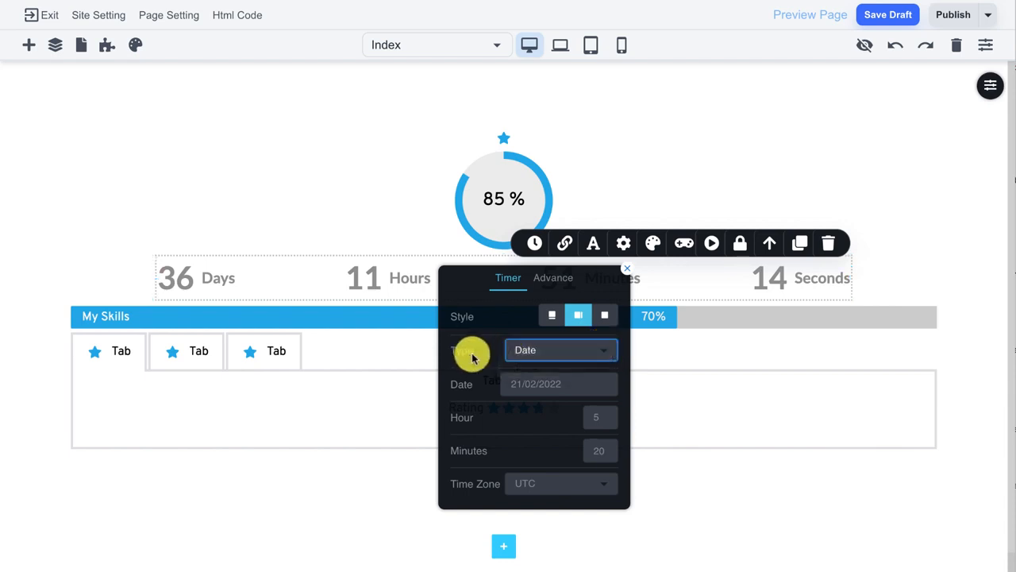
- Hide the Days unit of the countdown and delete the whole countdown element
click(540, 278)
click(604, 318)
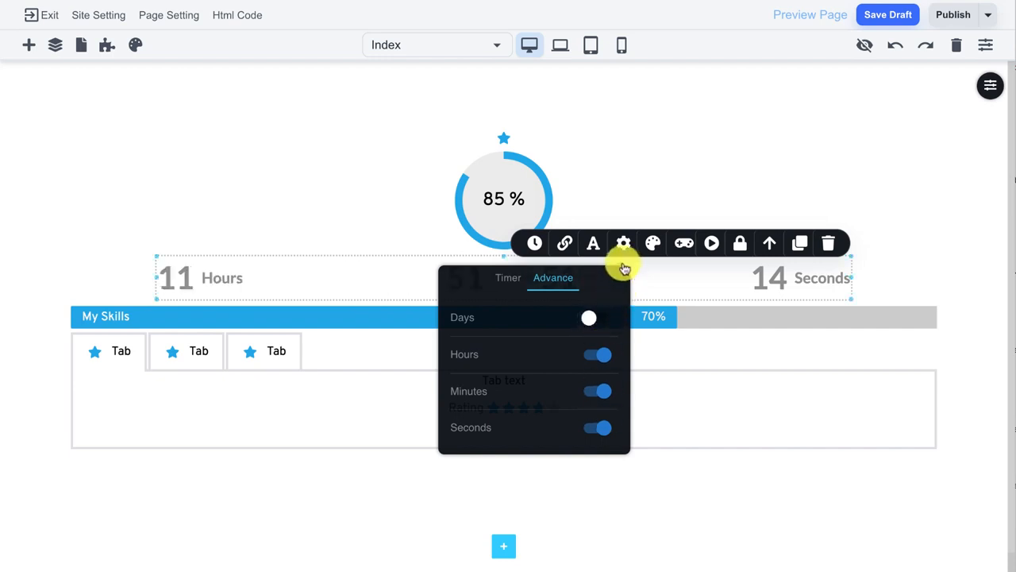
click(831, 245)
- Add a Button element between the circular counter and the progress bar
click(29, 44)
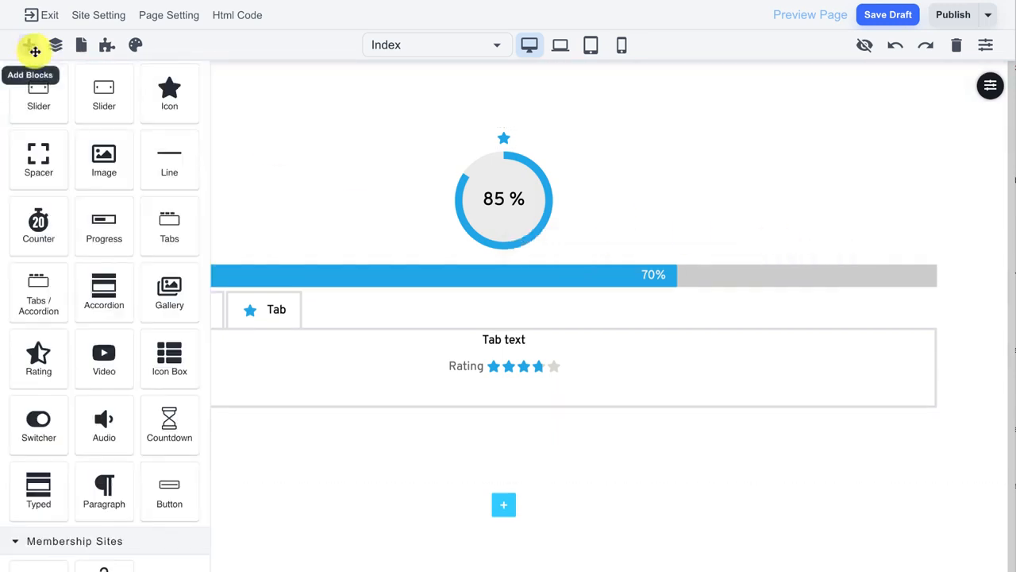
drag(148, 487, 497, 220)
- Add a Switcher element below the button and move the button above the star icon
click(29, 44)
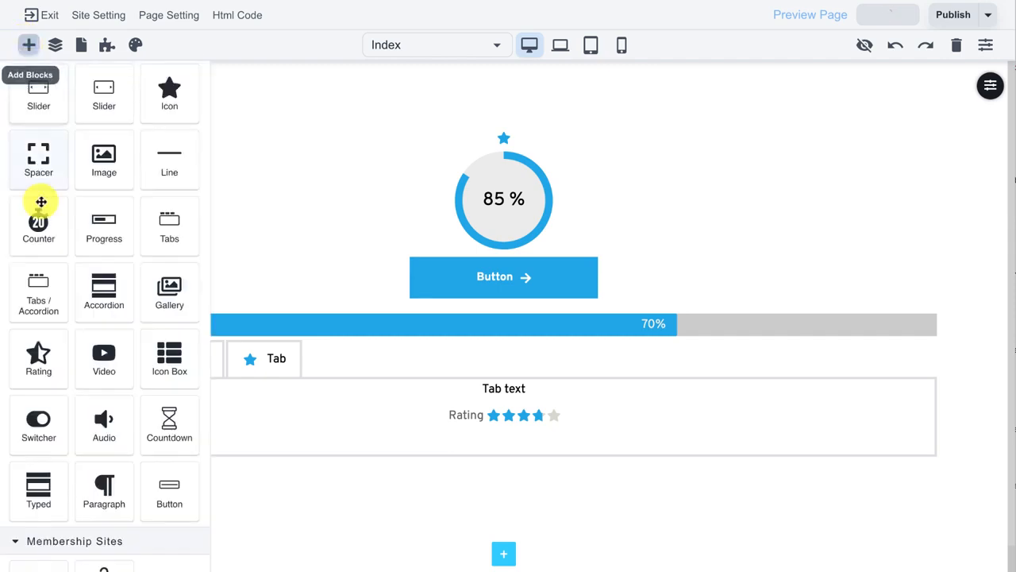
drag(41, 435, 438, 305)
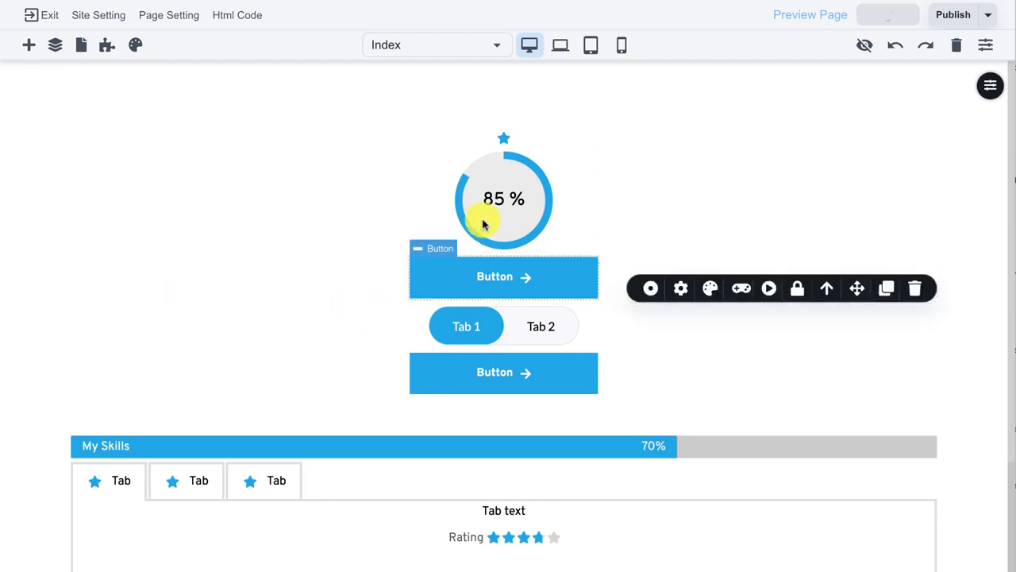
drag(379, 285, 408, 125)
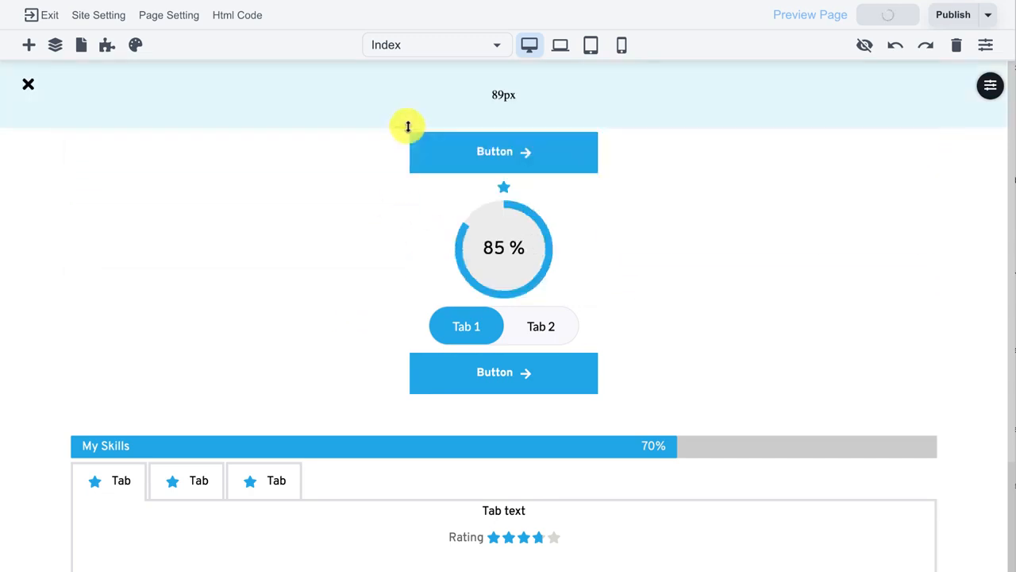
- Check the page in the laptop layout and return to the desktop layout
click(561, 46)
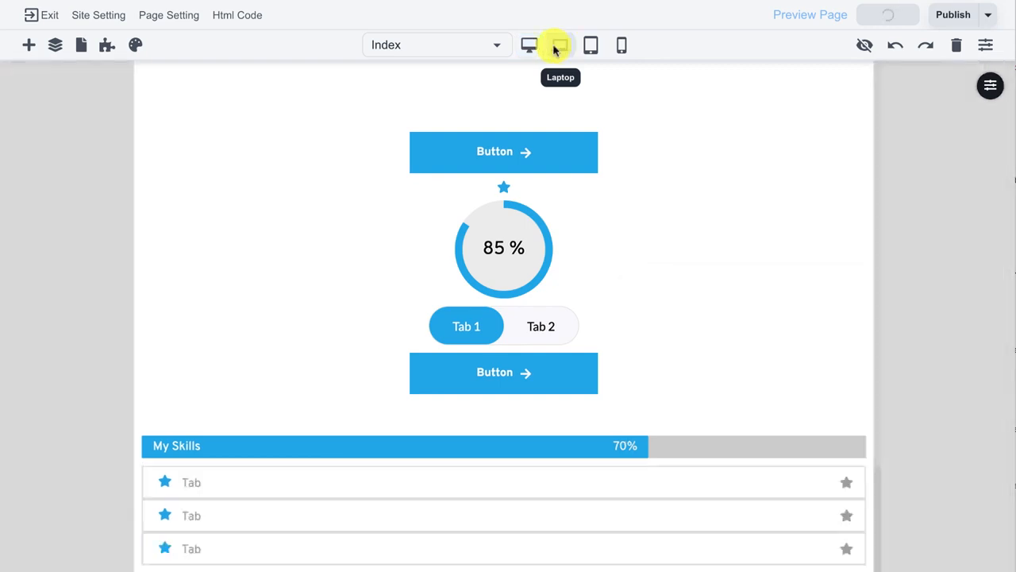
click(531, 46)
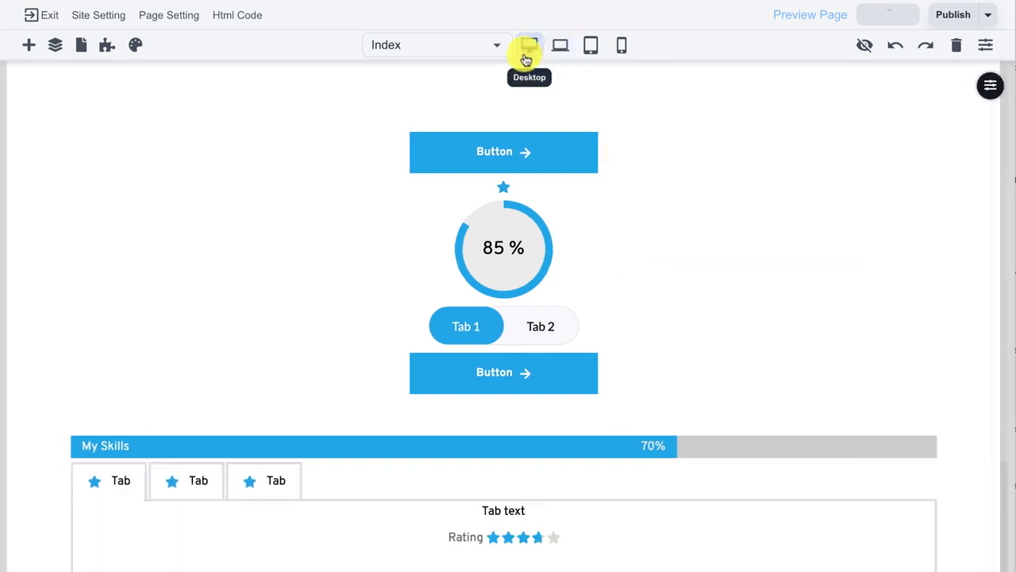
- Set the number of tabs in the Tabs element to 6
click(333, 480)
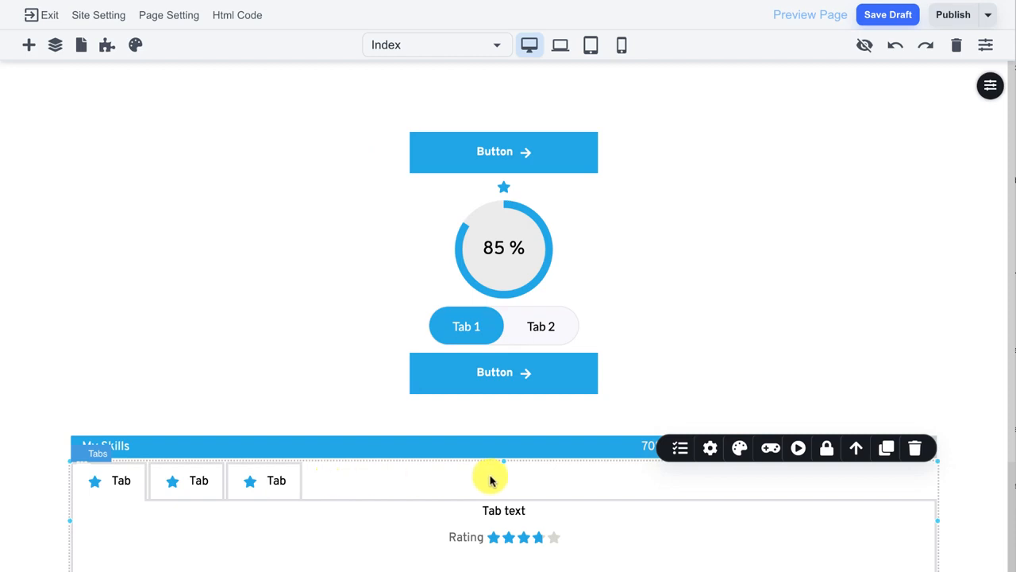
click(679, 449)
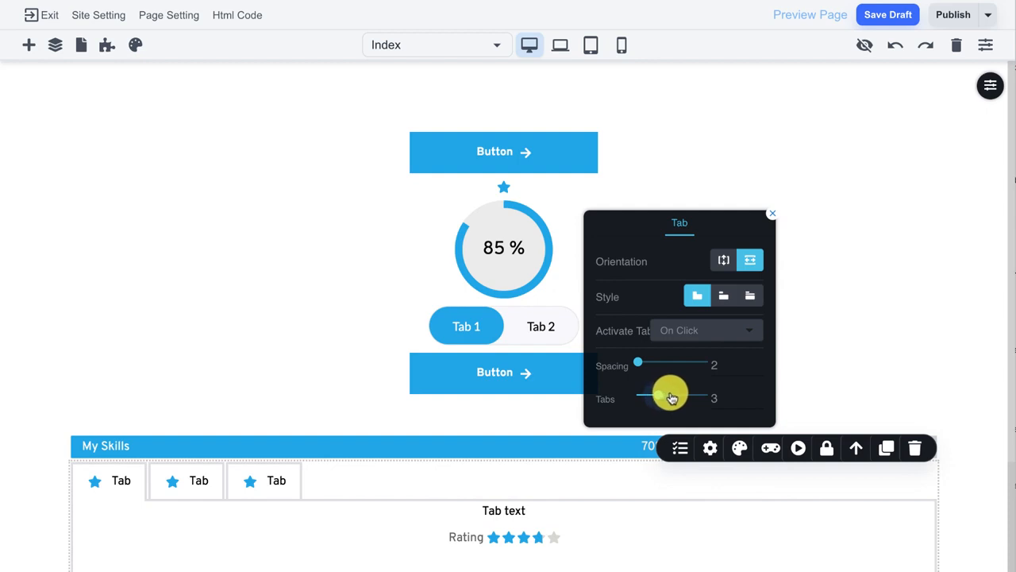
drag(671, 397, 673, 398)
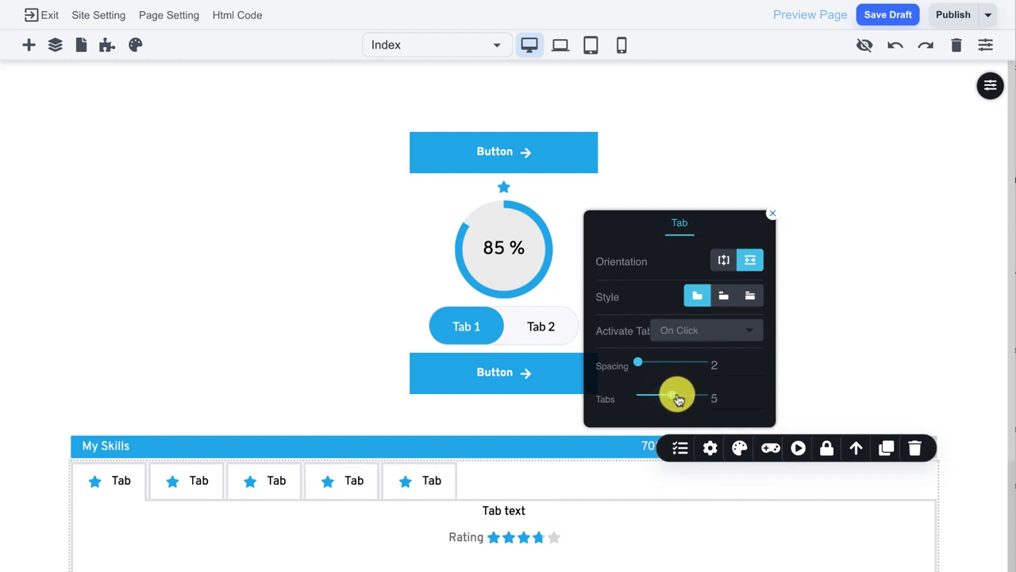
click(676, 399)
click(370, 338)
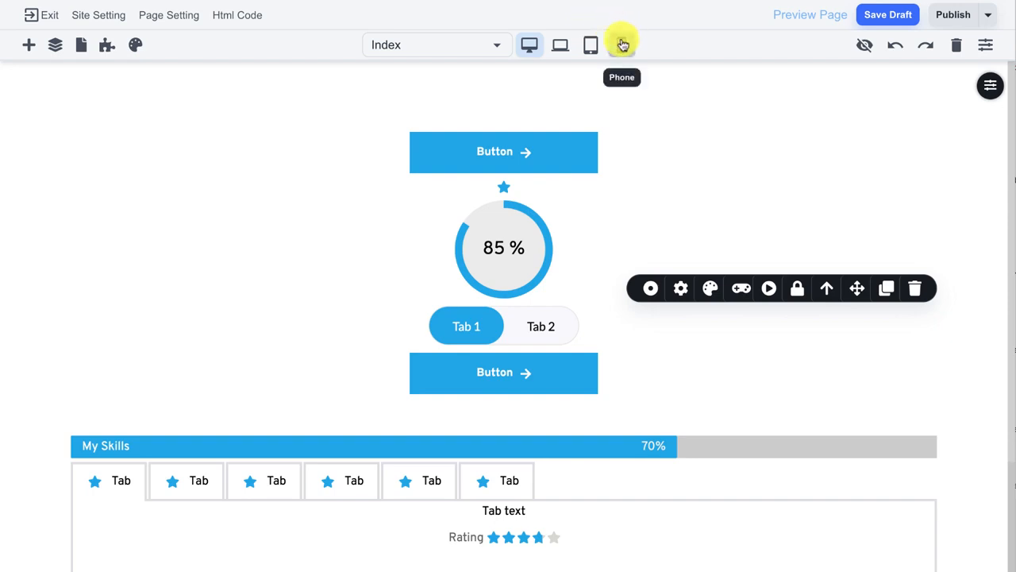
- View the page in the phone layout and expand the first accordion tab to examine its content
click(624, 45)
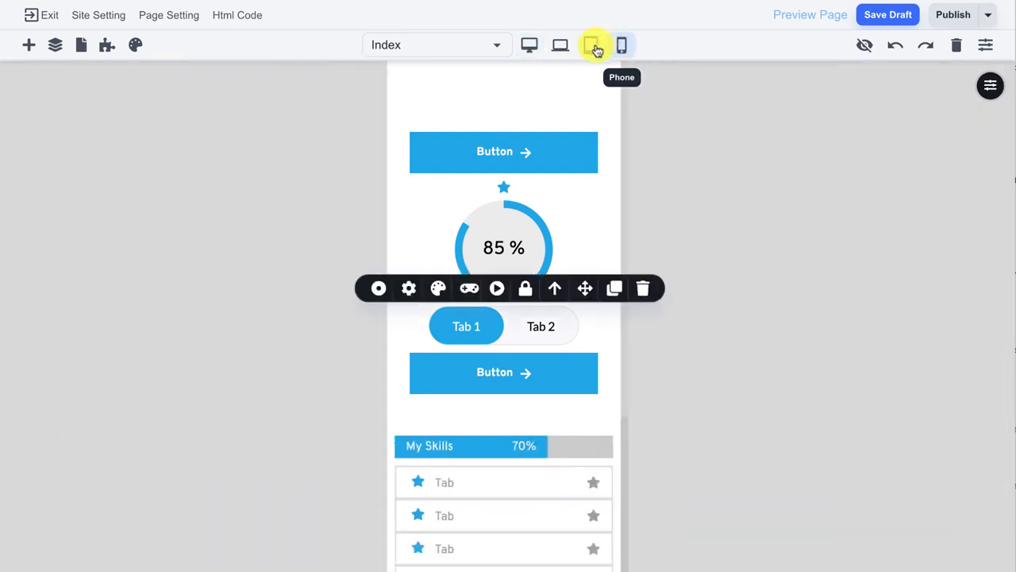
scroll(585, 419, down, 5)
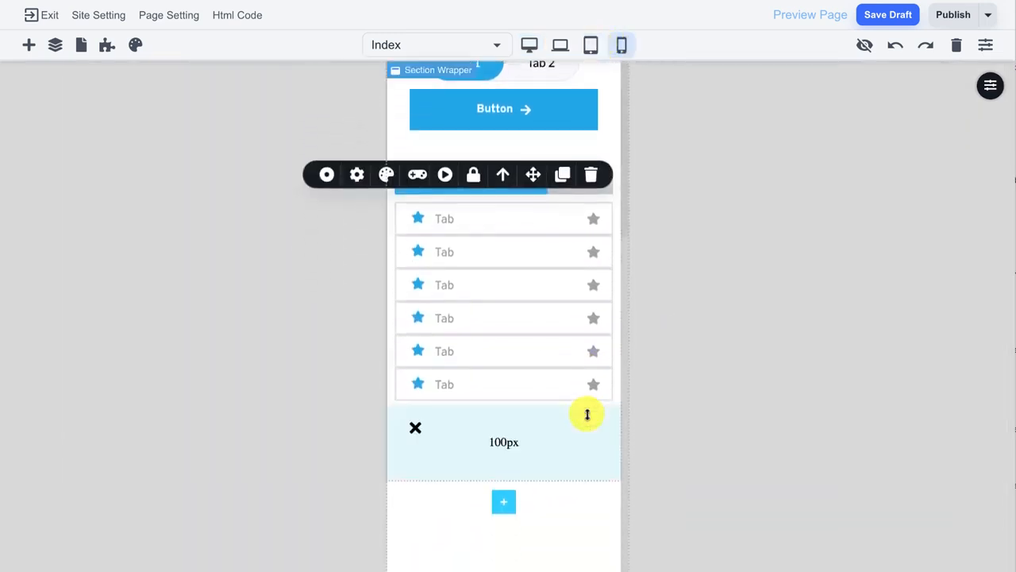
click(517, 223)
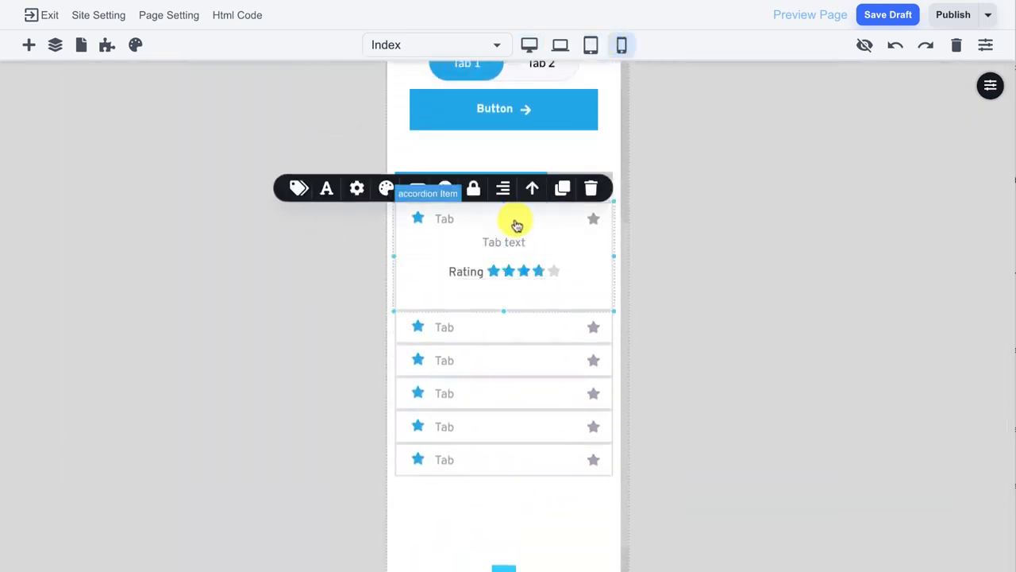
- Expand the second accordion tab in the phone layout to examine its content and return to the desktop layout
click(494, 328)
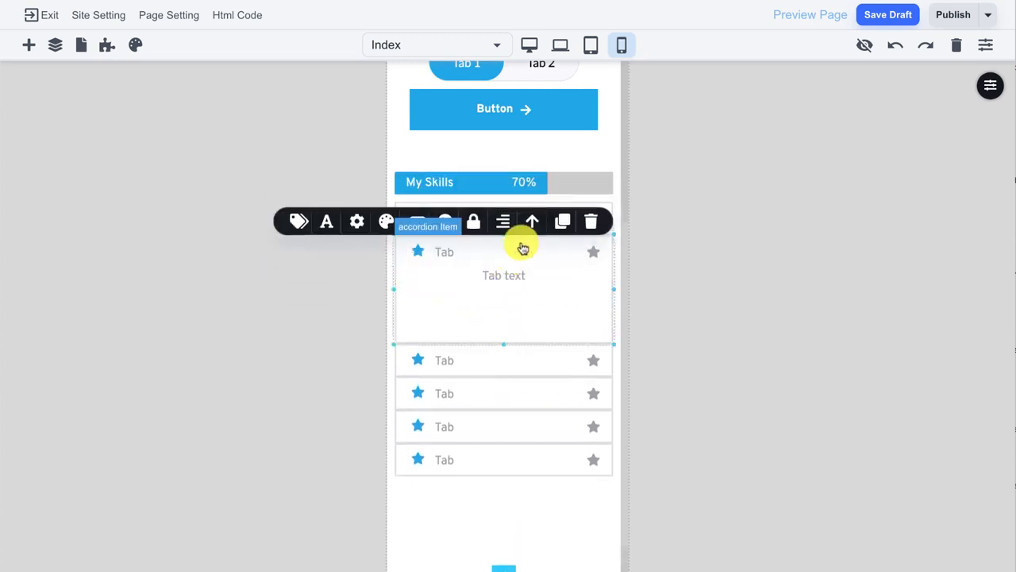
scroll(522, 99, up, 4)
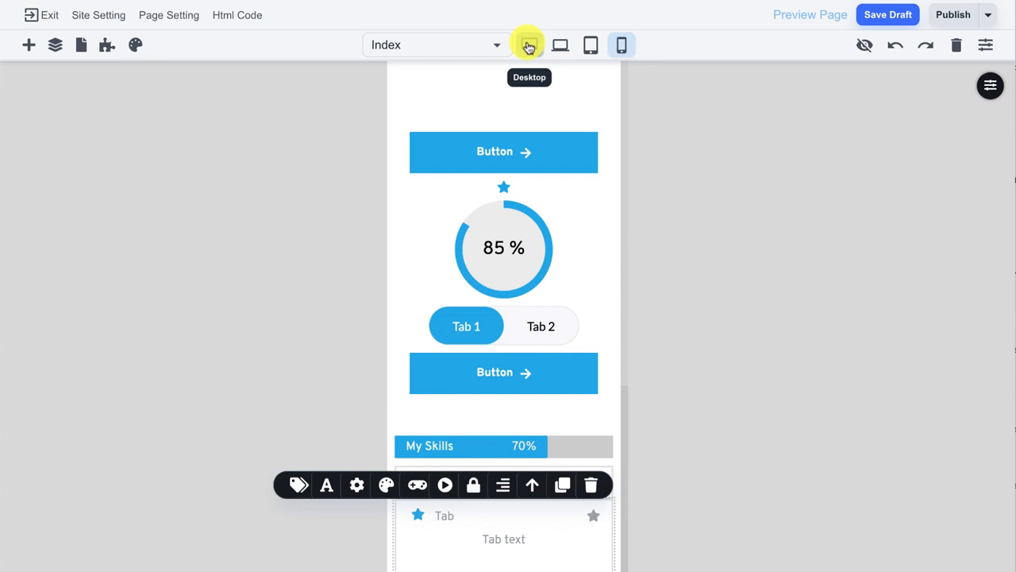
click(529, 46)
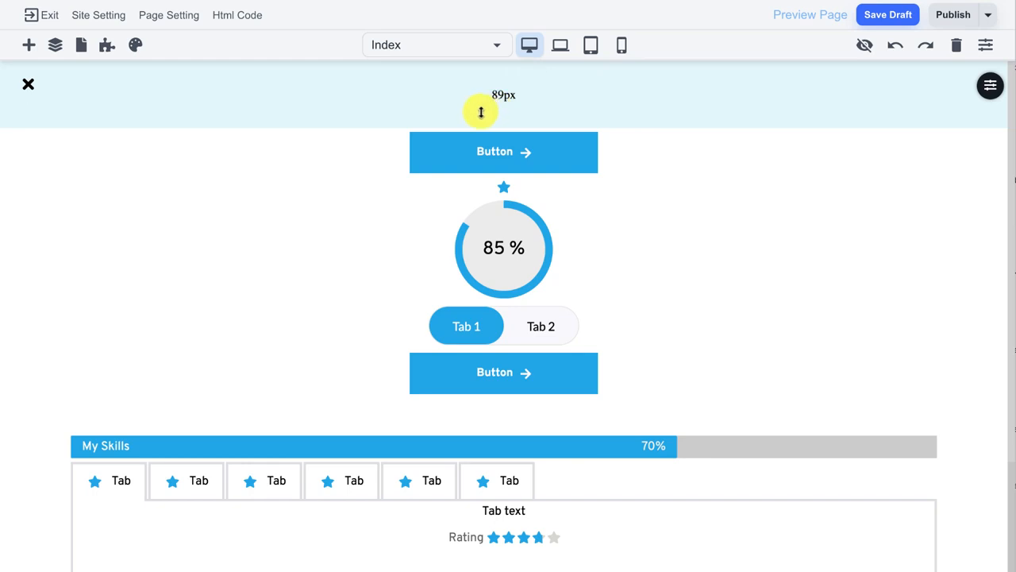
click(367, 264)
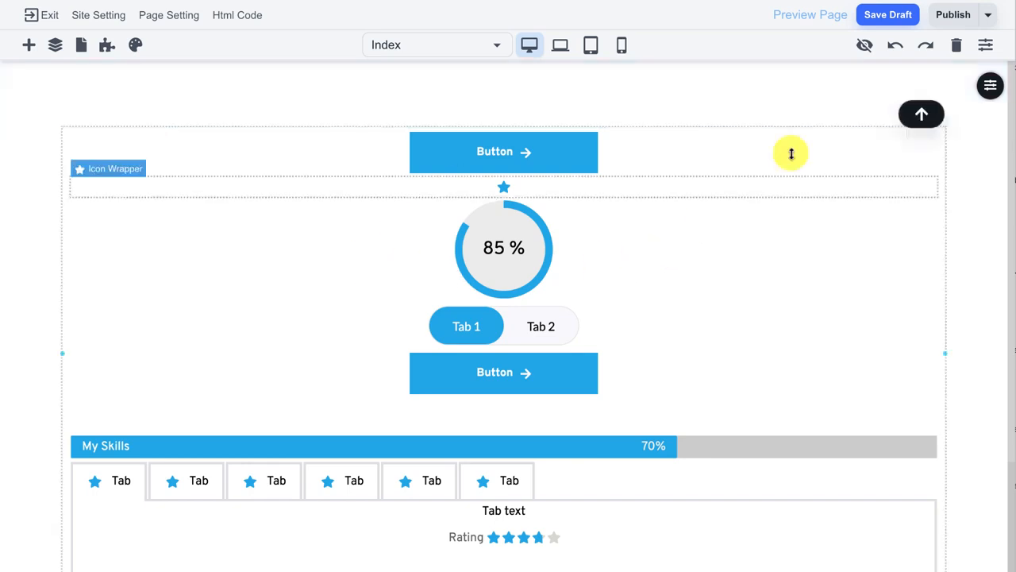
- Remove all the content of the page and add a new empty section
click(956, 46)
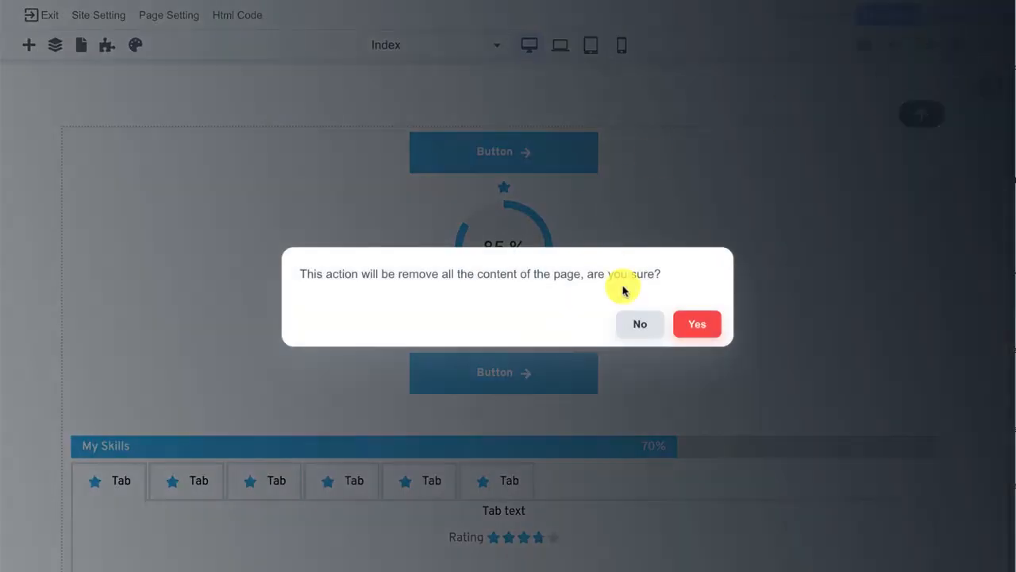
click(688, 325)
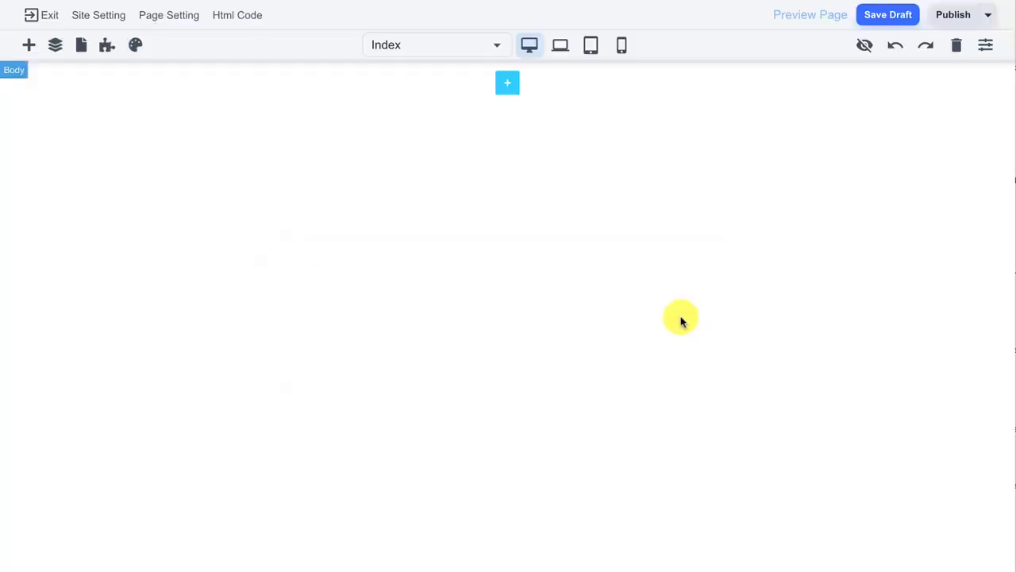
click(506, 83)
click(474, 309)
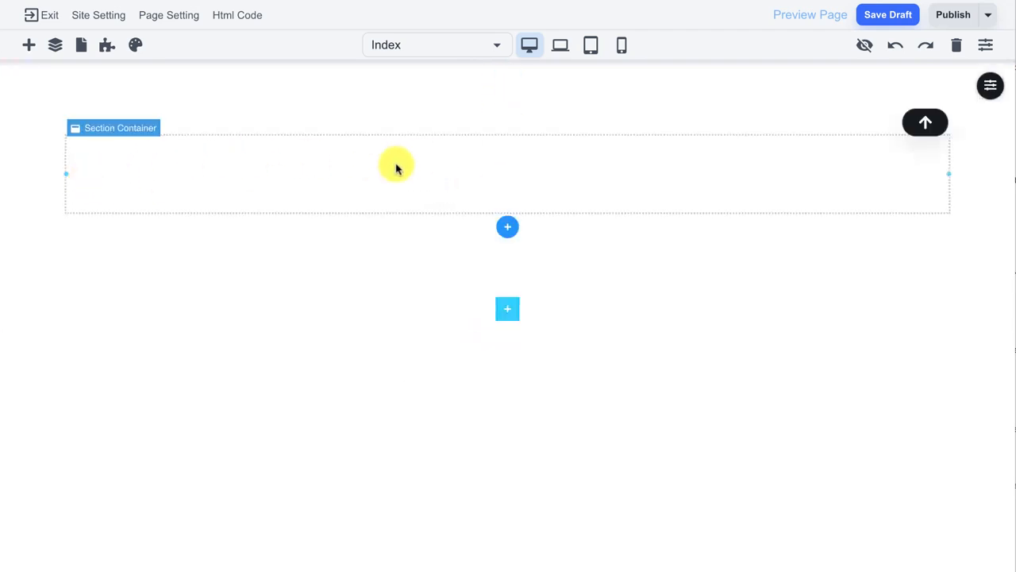
- Open the Assets Manager for the section's background image and check the site and system assets
click(990, 86)
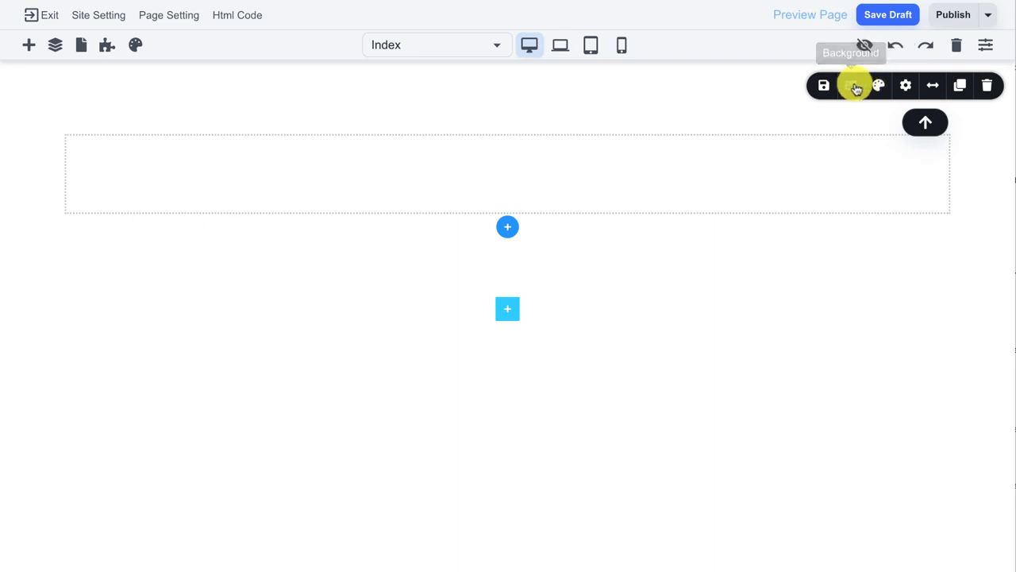
click(854, 85)
click(871, 186)
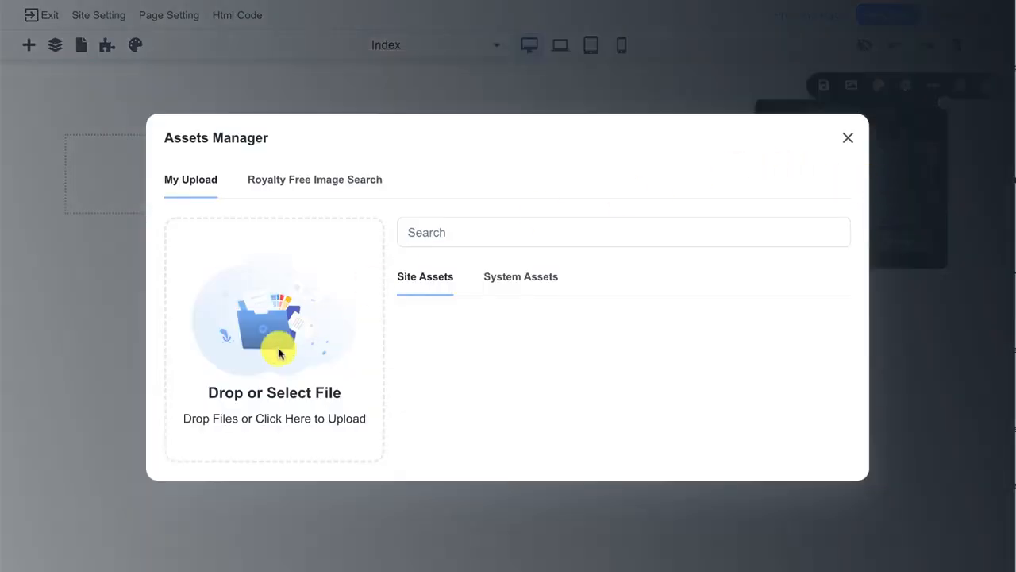
click(517, 285)
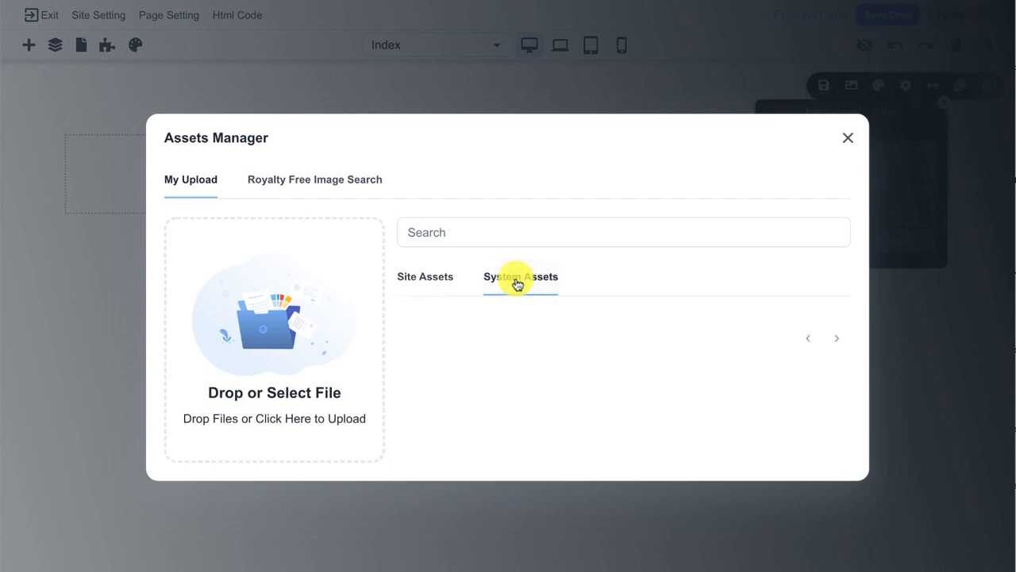
click(433, 282)
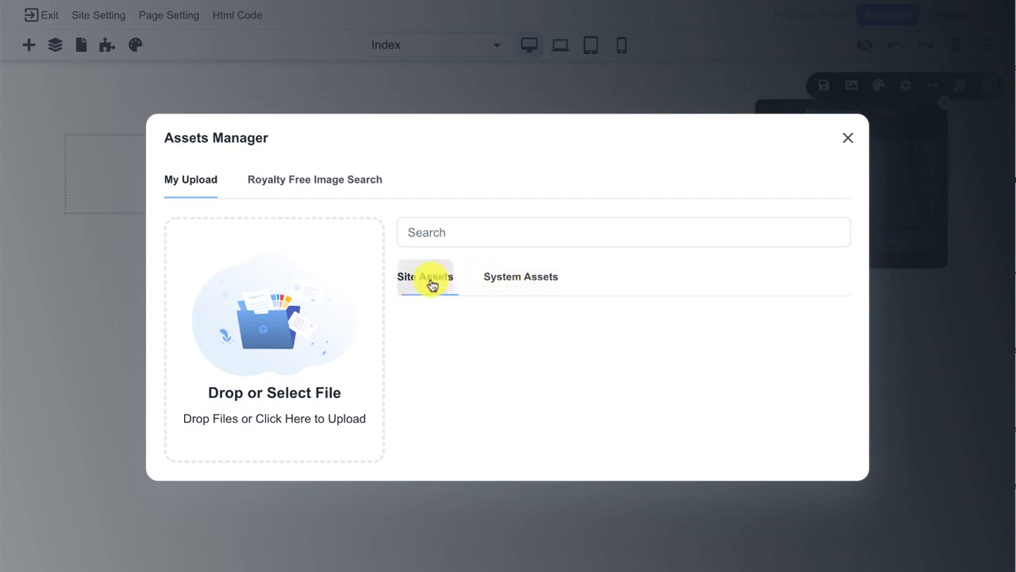
- Search the royalty-free images for "home" and use the picture of the house at dusk as the section's background
click(333, 181)
click(330, 164)
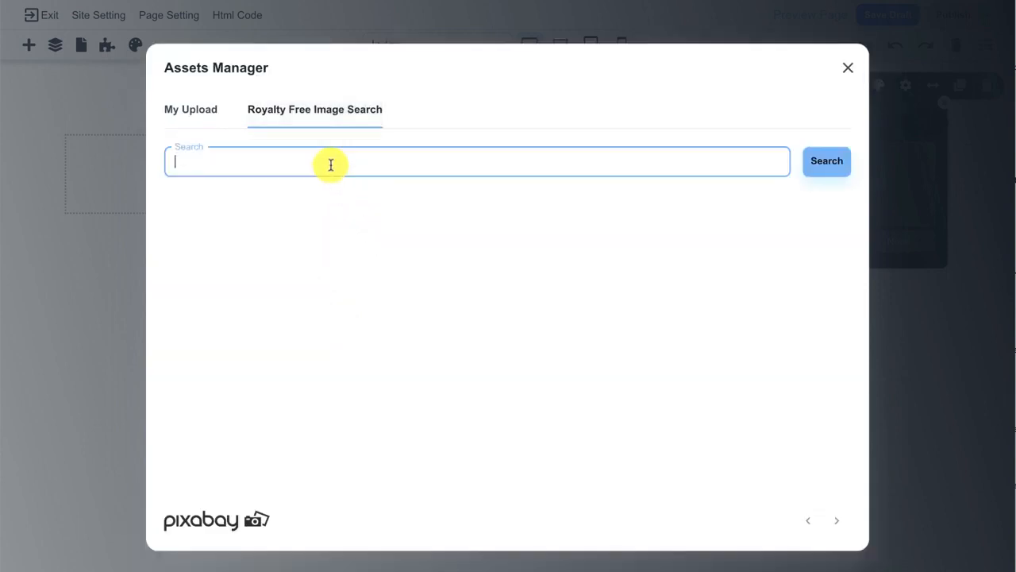
text(home)
key(Return)
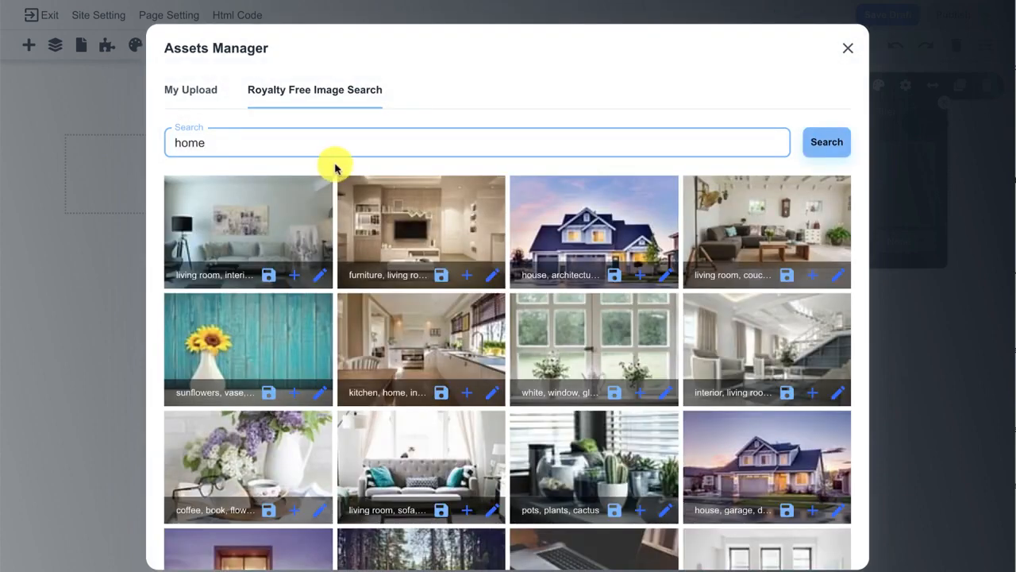
click(590, 216)
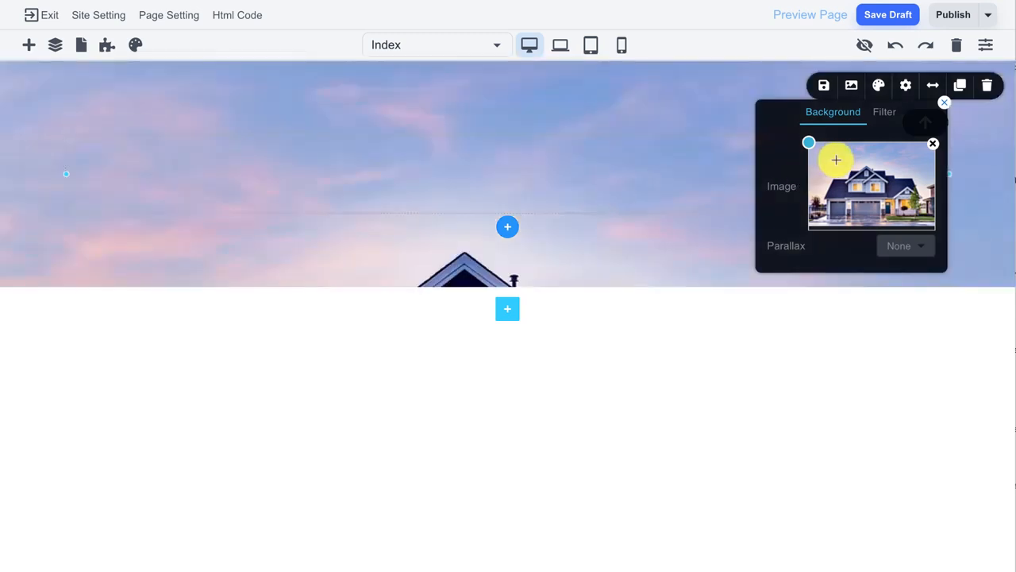
- Centre the focus of the section's background image and set its filters to 104% saturation and 58% brightness
drag(837, 159, 869, 191)
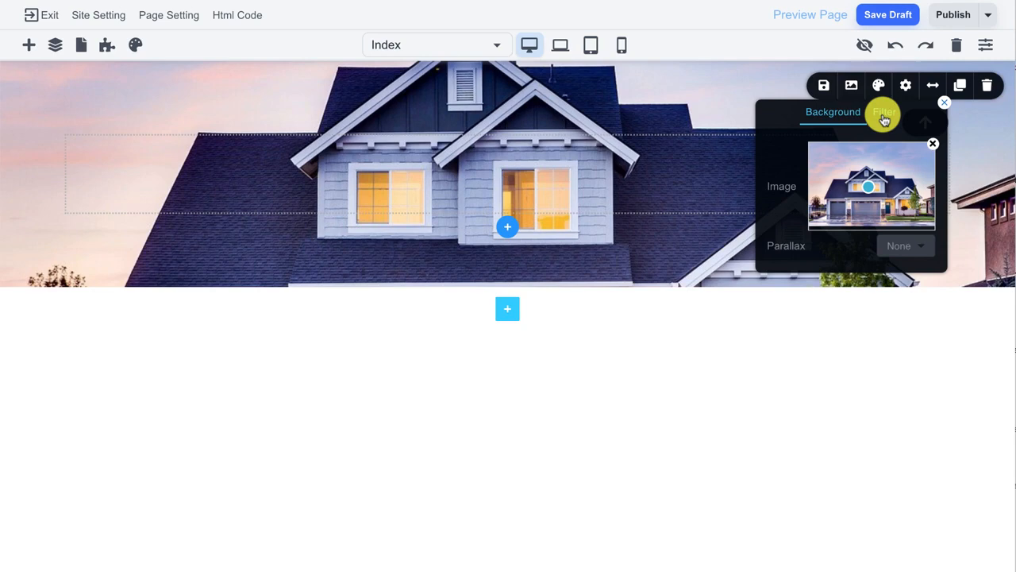
click(884, 116)
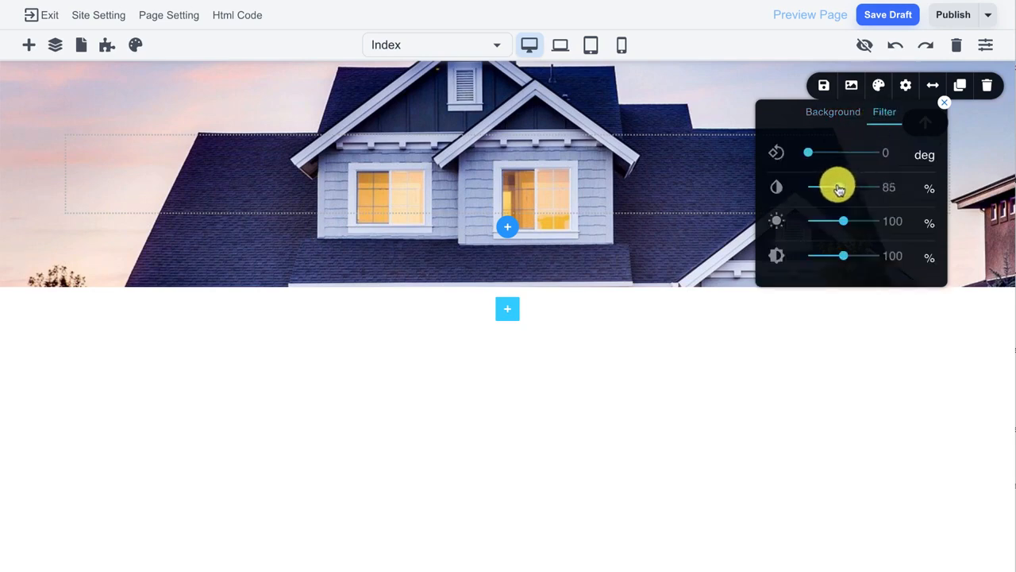
drag(832, 191, 831, 223)
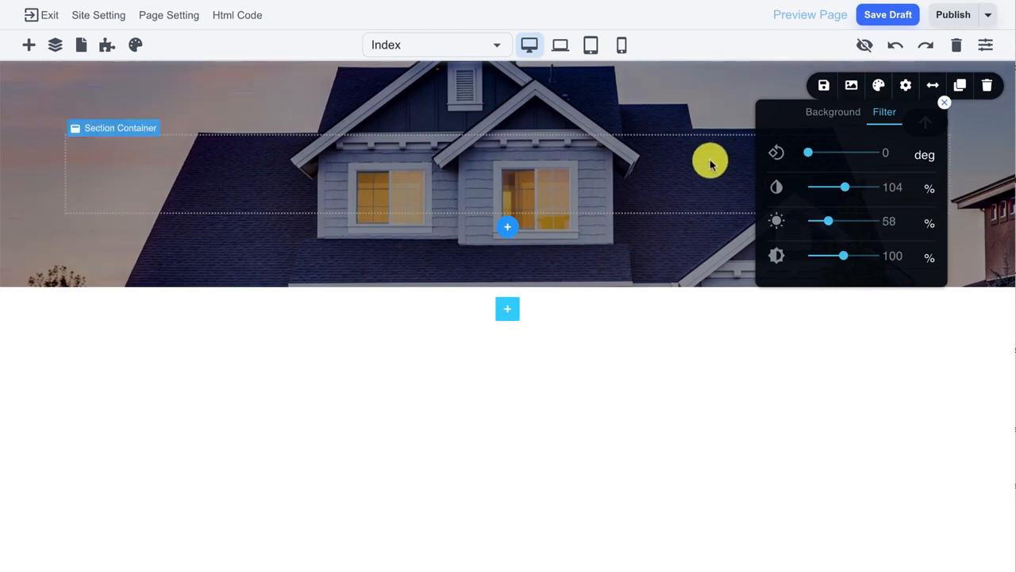
click(944, 102)
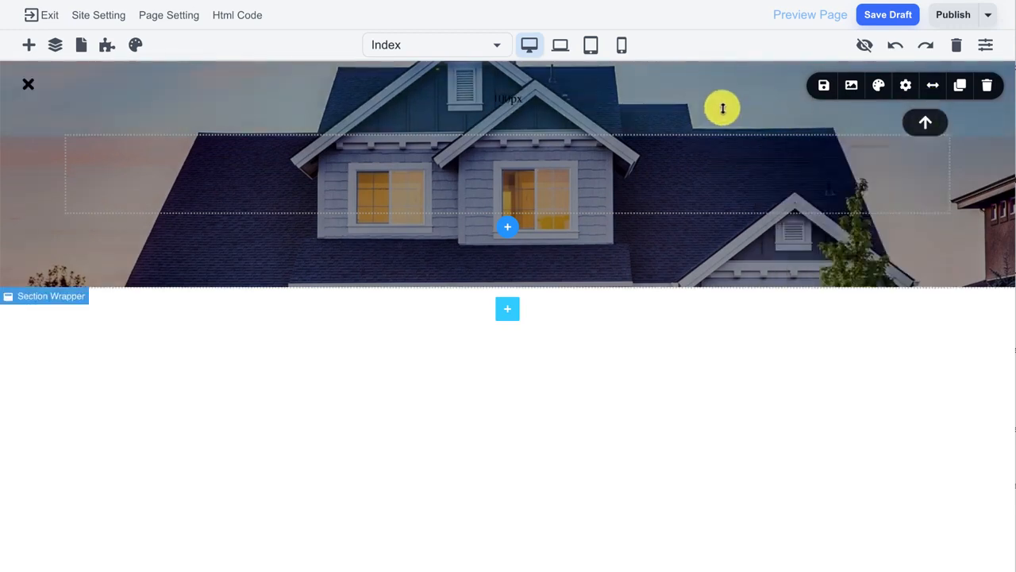
- Increase the section's top padding to about 173 px, enlarge its bottom padding, and shift the background image's focus down to the garage area
drag(644, 87, 644, 140)
drag(594, 293, 592, 384)
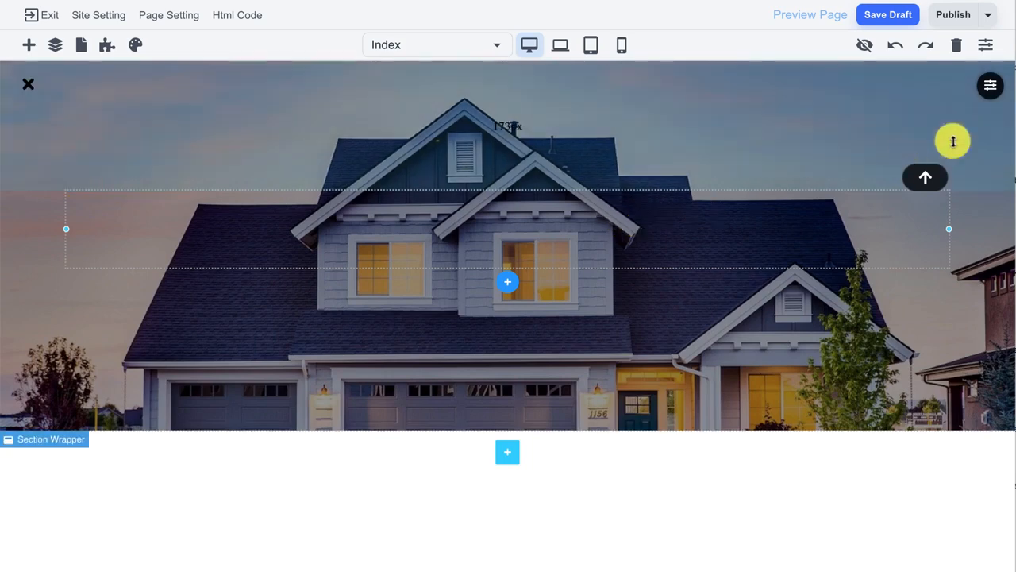
click(989, 85)
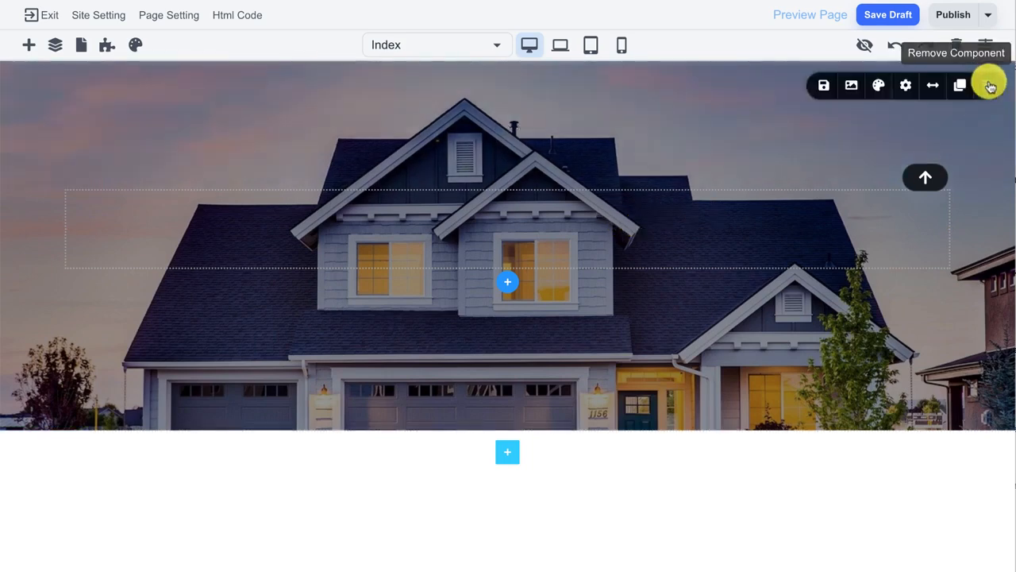
click(848, 84)
drag(870, 194, 873, 209)
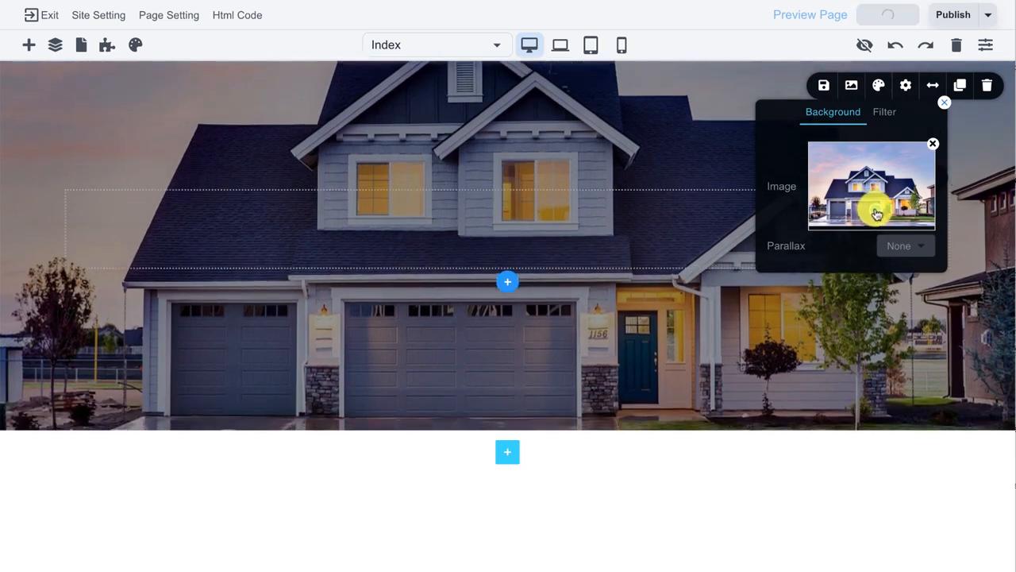
click(944, 104)
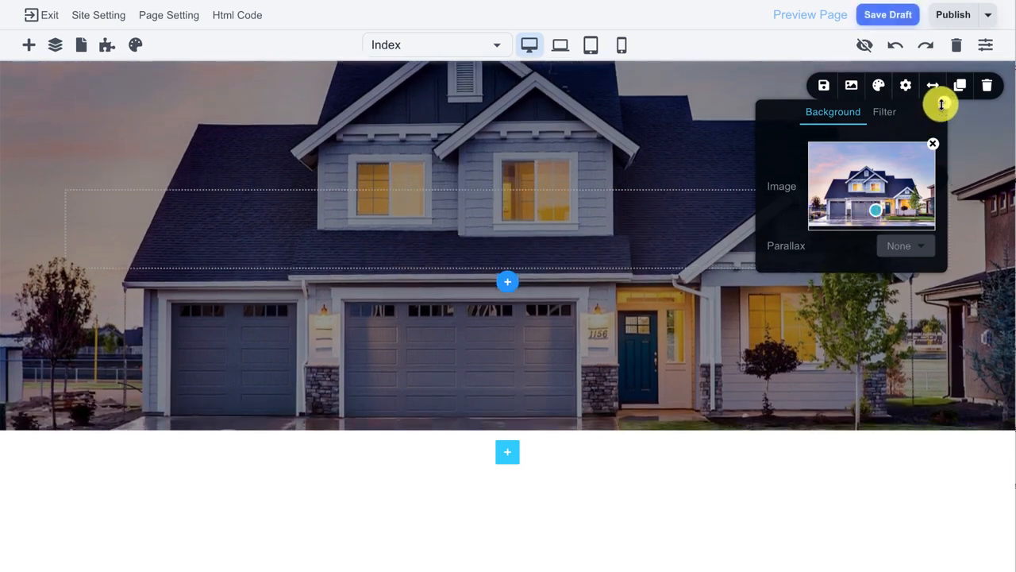
click(131, 106)
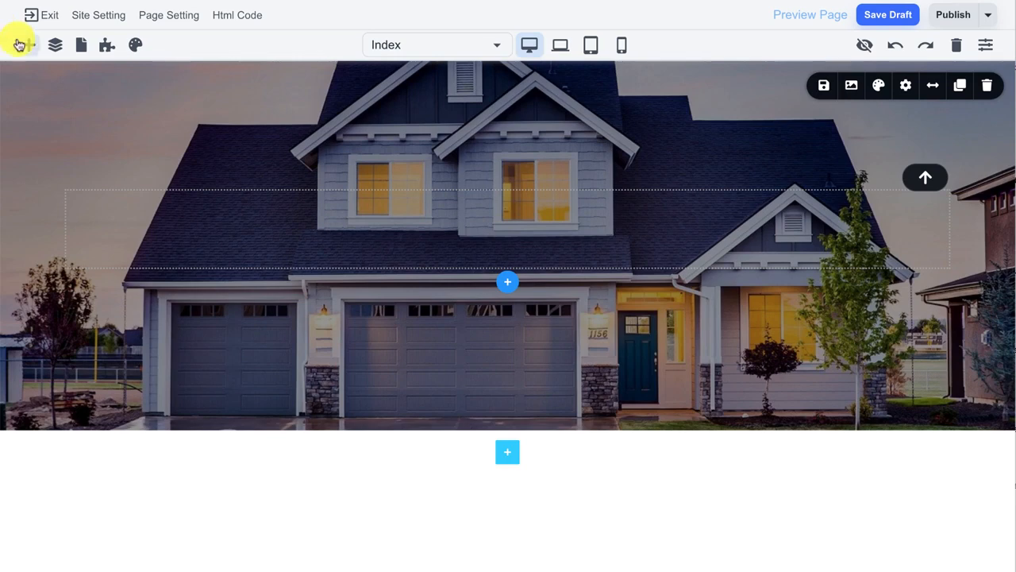
- Add a Grid element with the 2 x 1 layout to the section container
click(21, 44)
scroll(75, 341, down, 3)
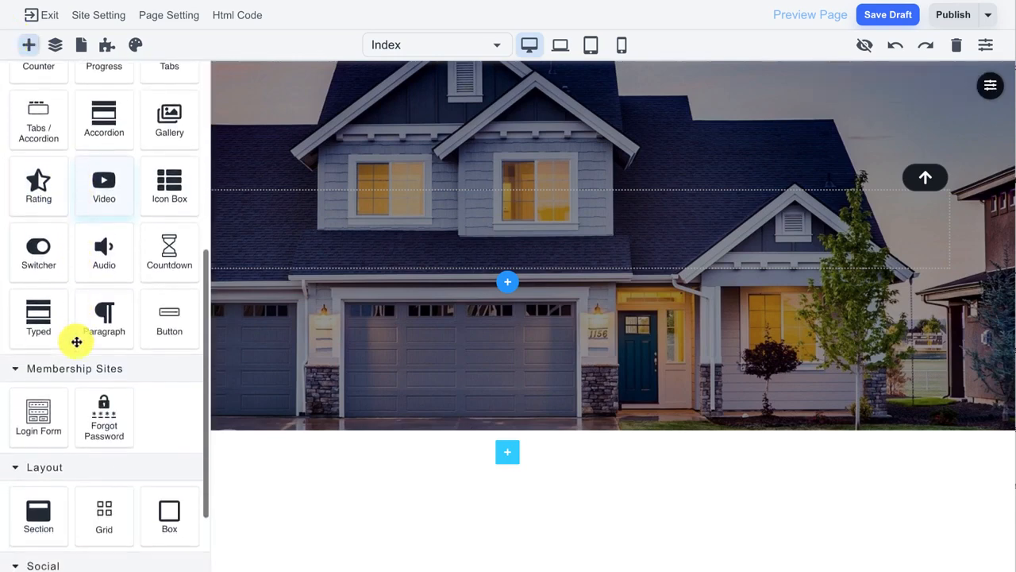
scroll(86, 393, down, 1)
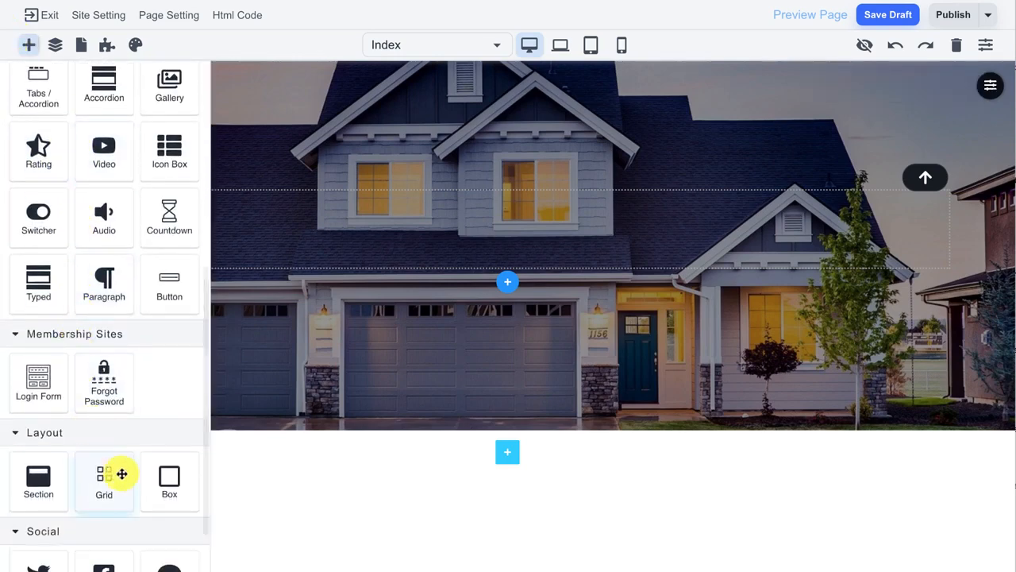
scroll(121, 472, down, 1)
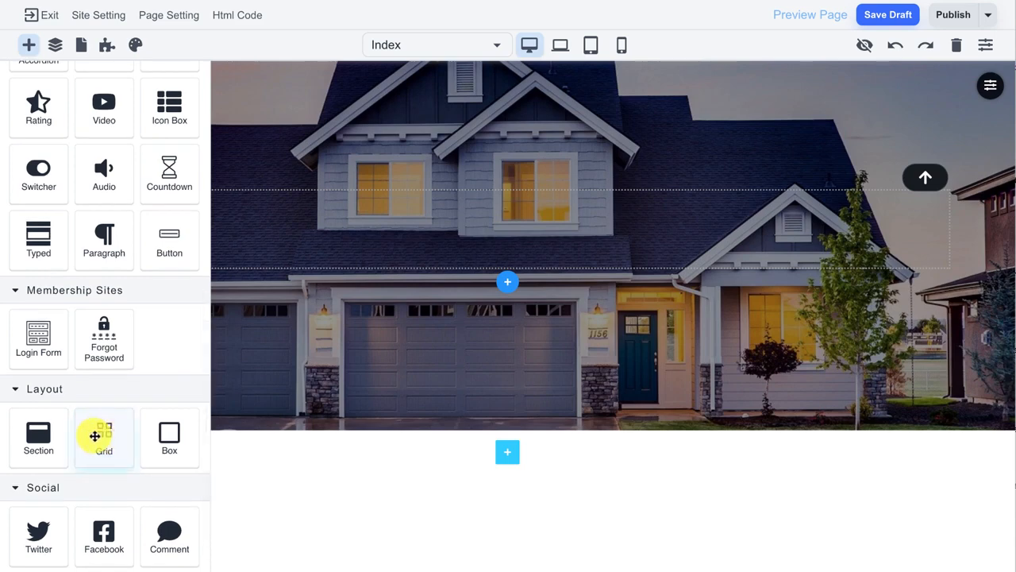
drag(98, 434, 375, 234)
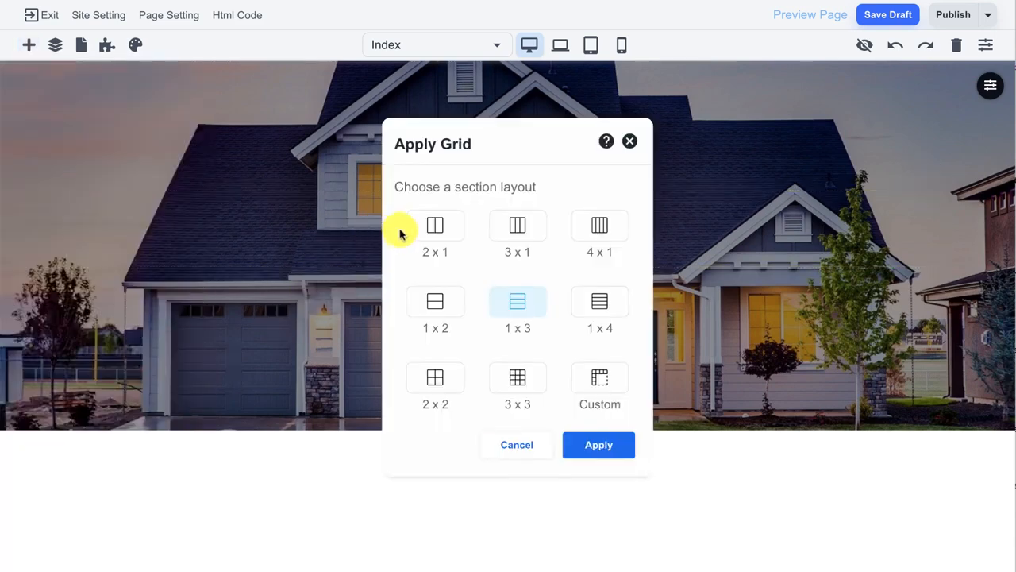
click(455, 225)
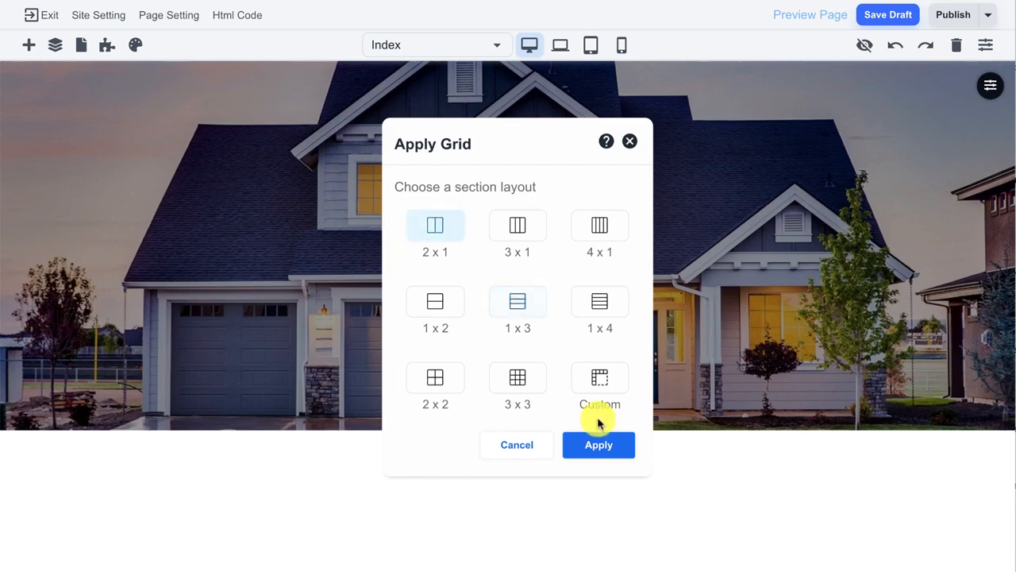
click(606, 445)
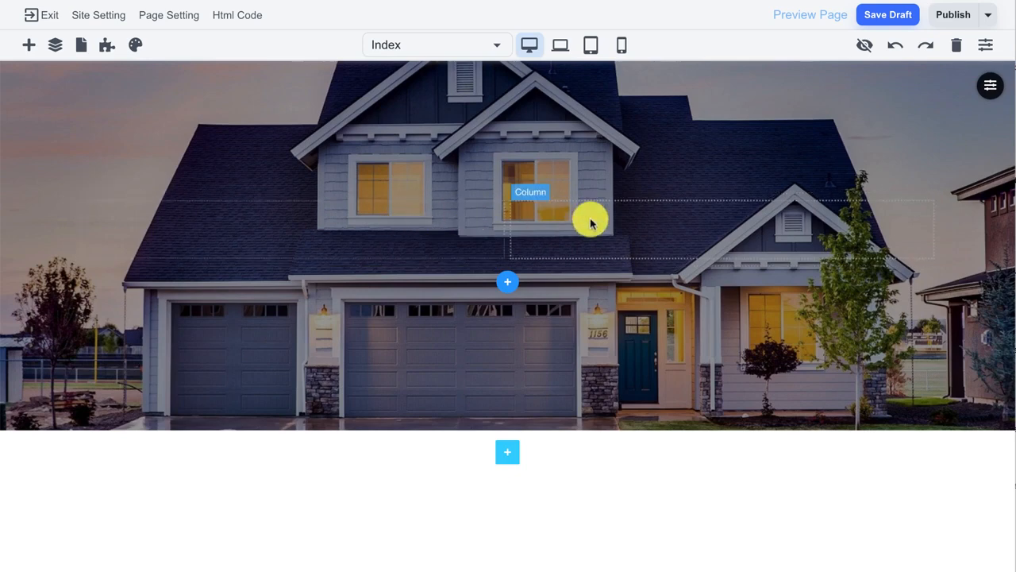
- Add a Text element to the first column of the grid
click(30, 46)
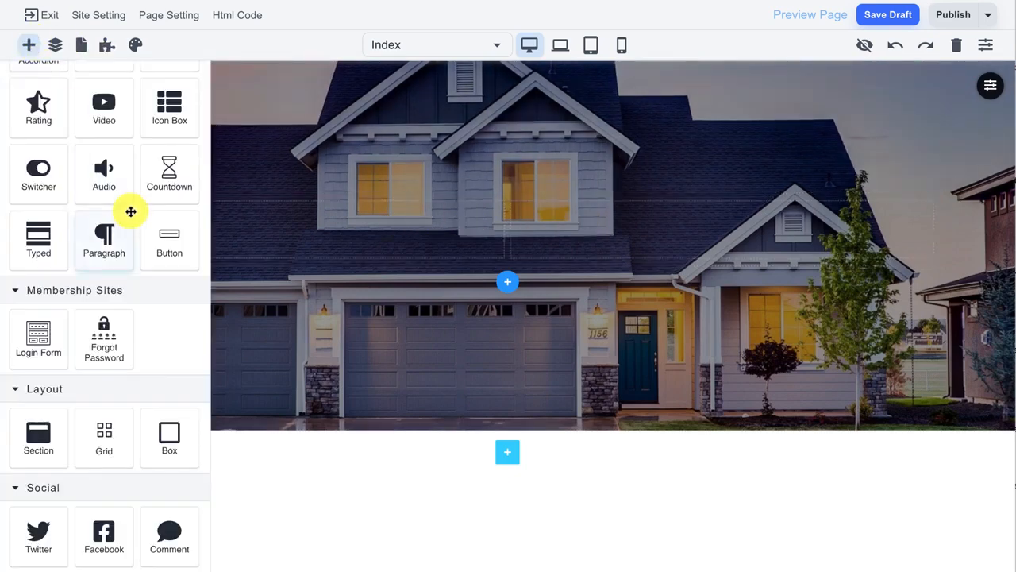
scroll(131, 211, up, 10)
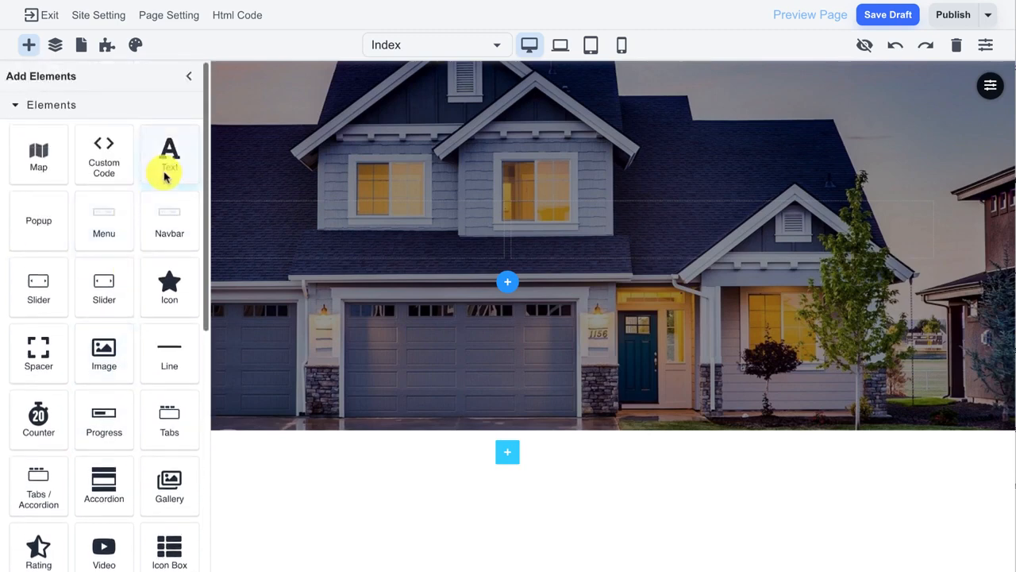
drag(165, 177, 325, 234)
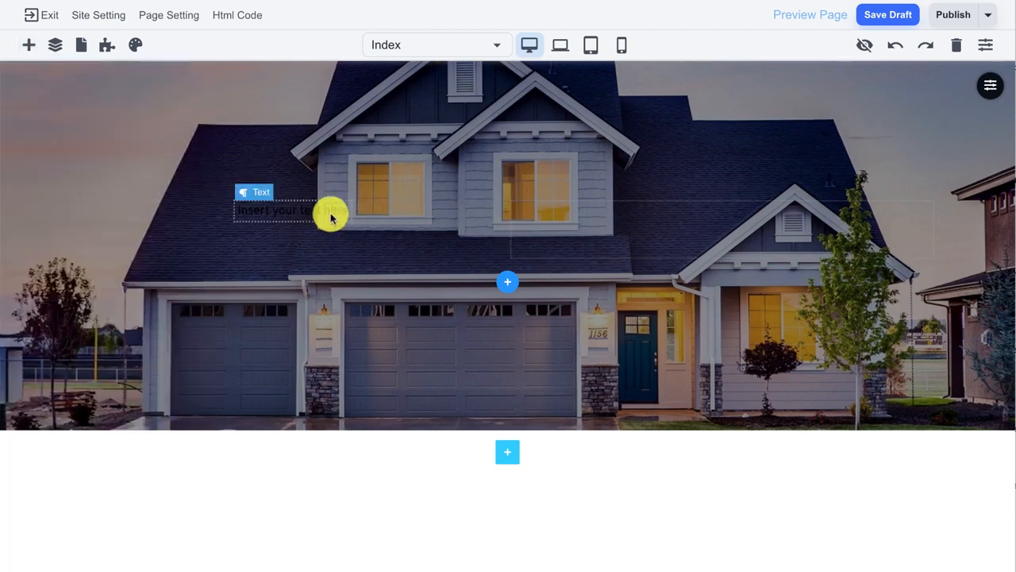
- Set the colour of the new text element to white (FFFFFF)
click(331, 218)
click(85, 189)
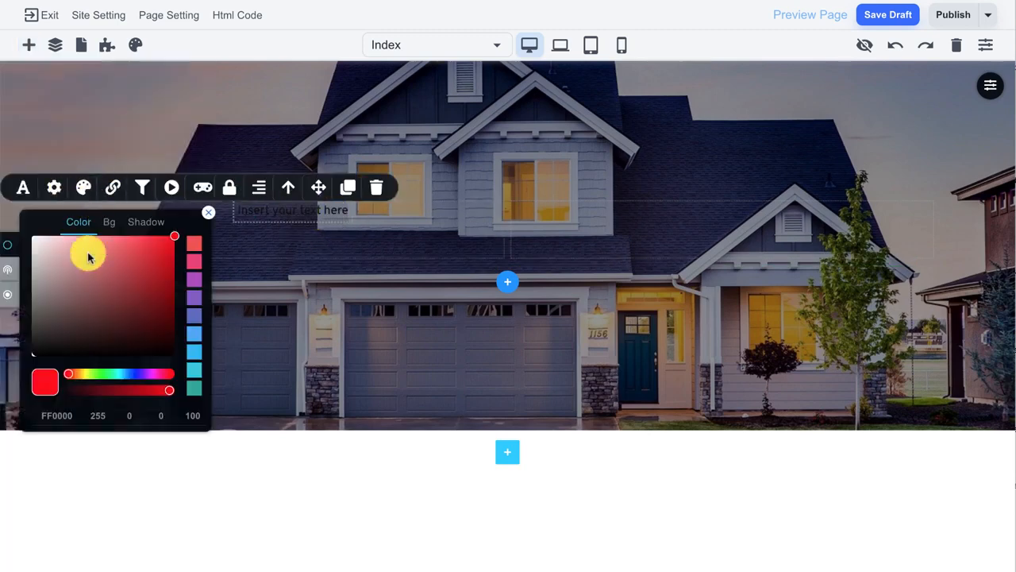
drag(56, 253, 31, 232)
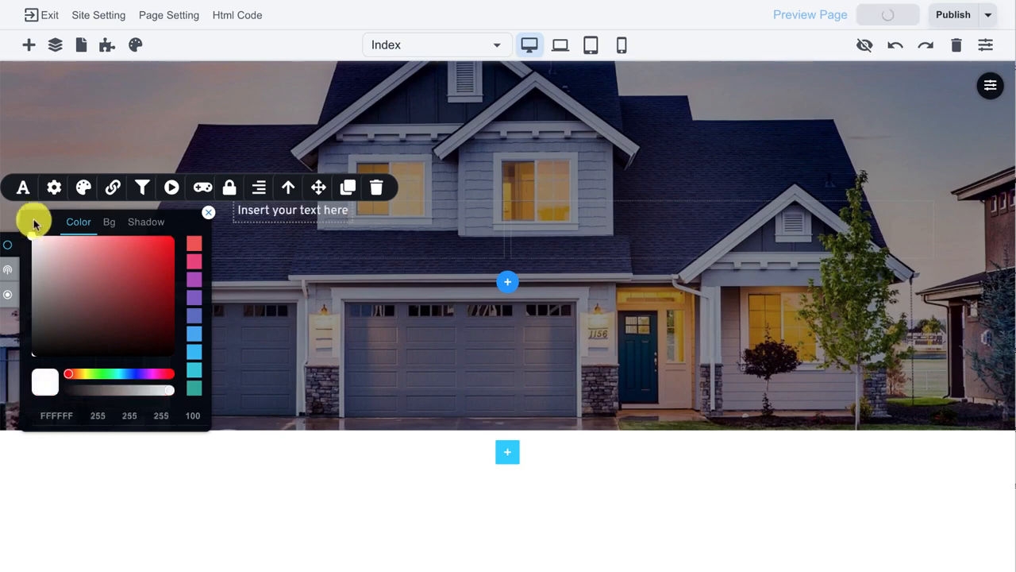
- Set the white text's font size to 46 px and its font to Lato
click(24, 189)
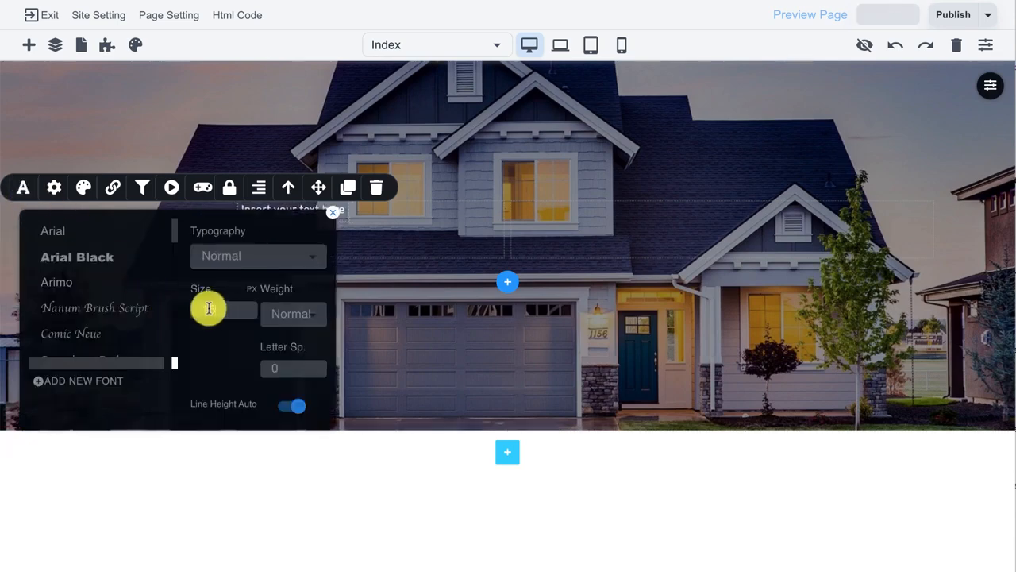
drag(165, 307, 229, 315)
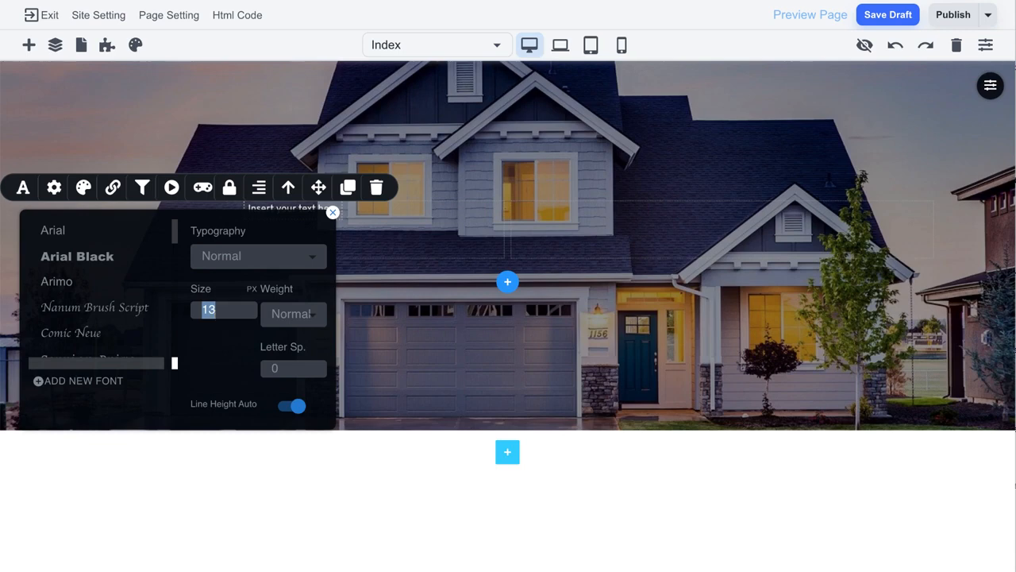
text(46)
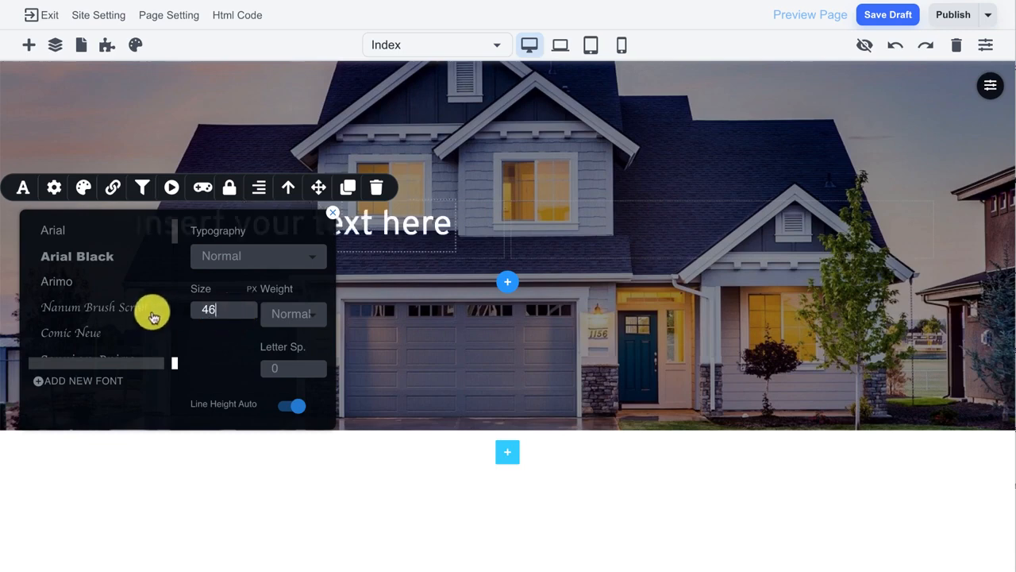
scroll(150, 312, down, 2)
click(70, 299)
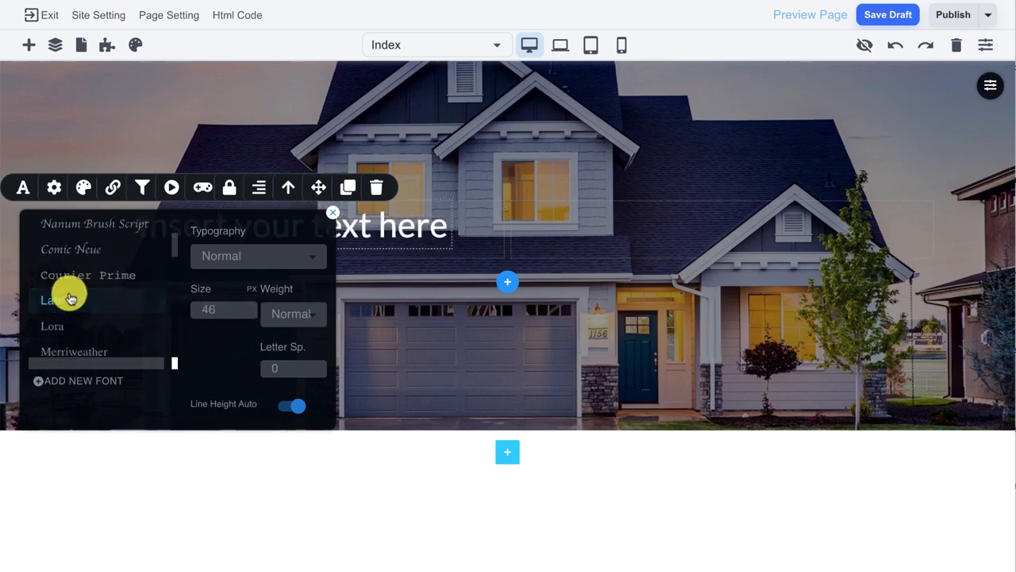
click(473, 228)
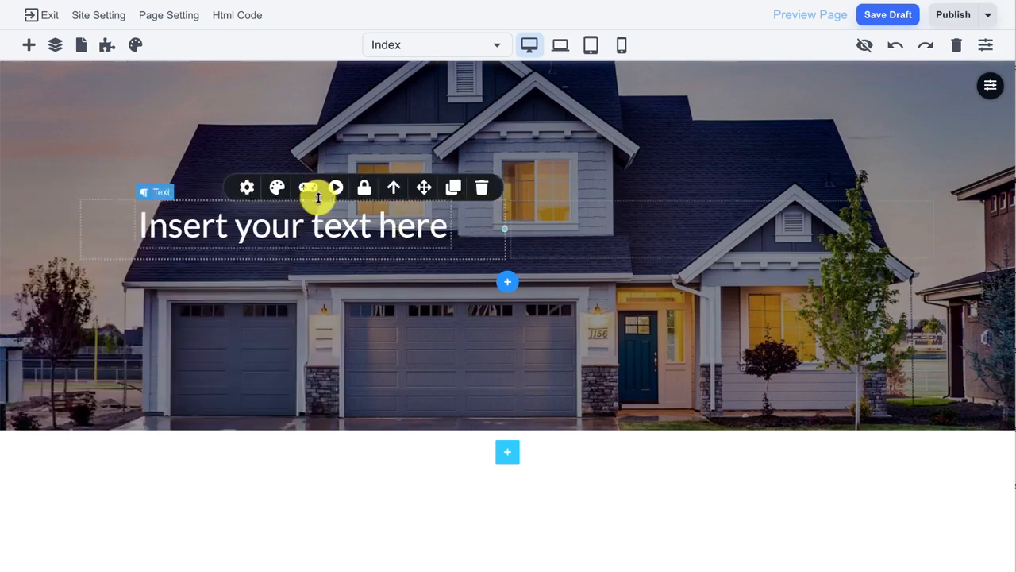
- Add a Button element below the text in the first column of the hero grid
click(29, 44)
scroll(136, 379, down, 3)
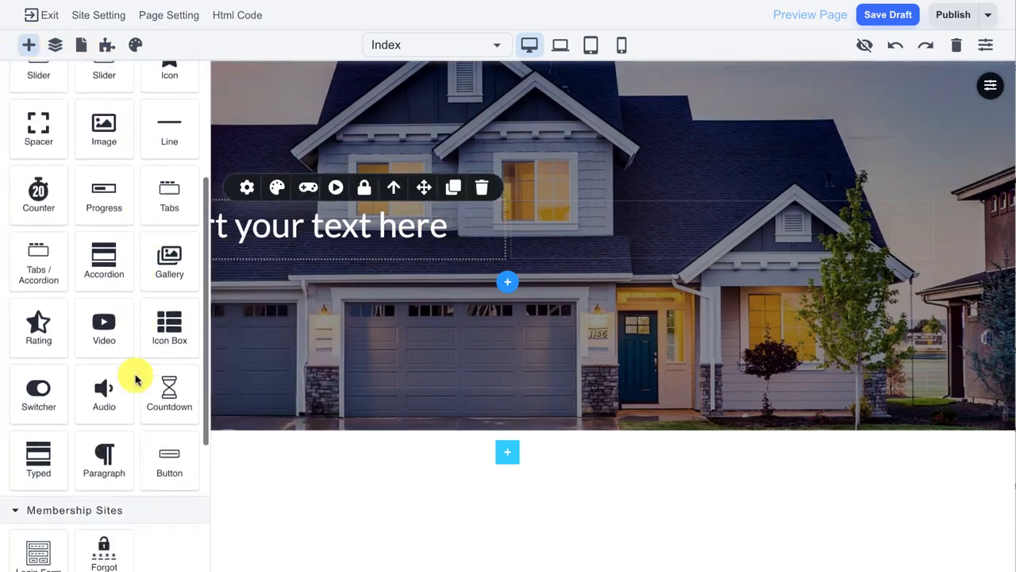
drag(154, 413, 336, 243)
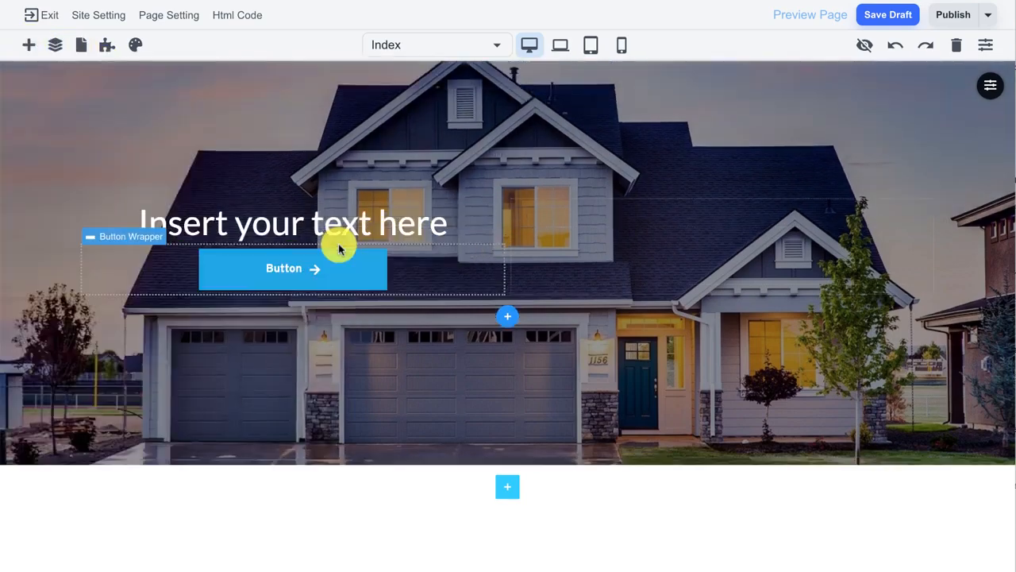
- Give the new button rounded corners, try the outline fill, and return it to the solid fill
click(355, 275)
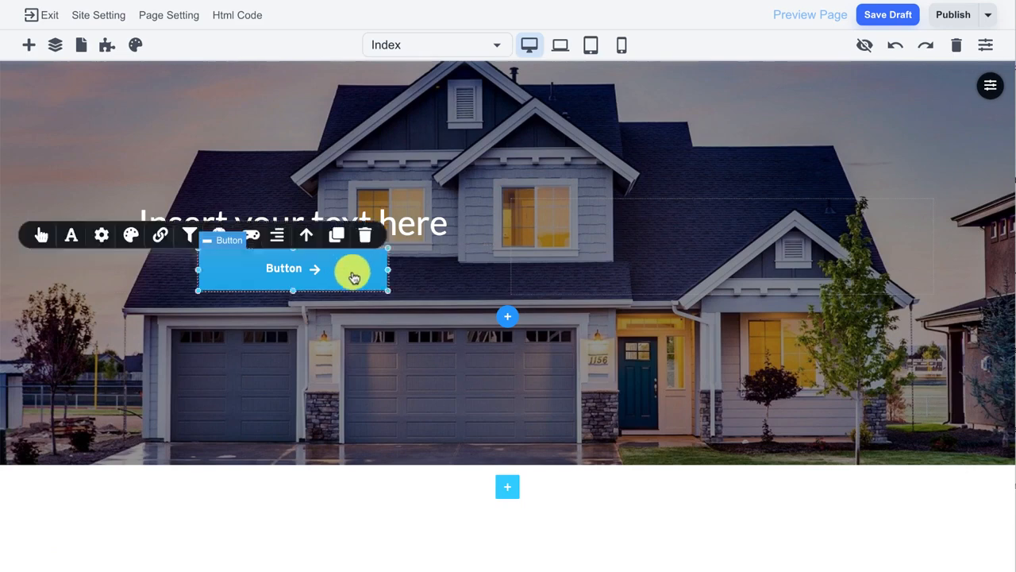
click(43, 237)
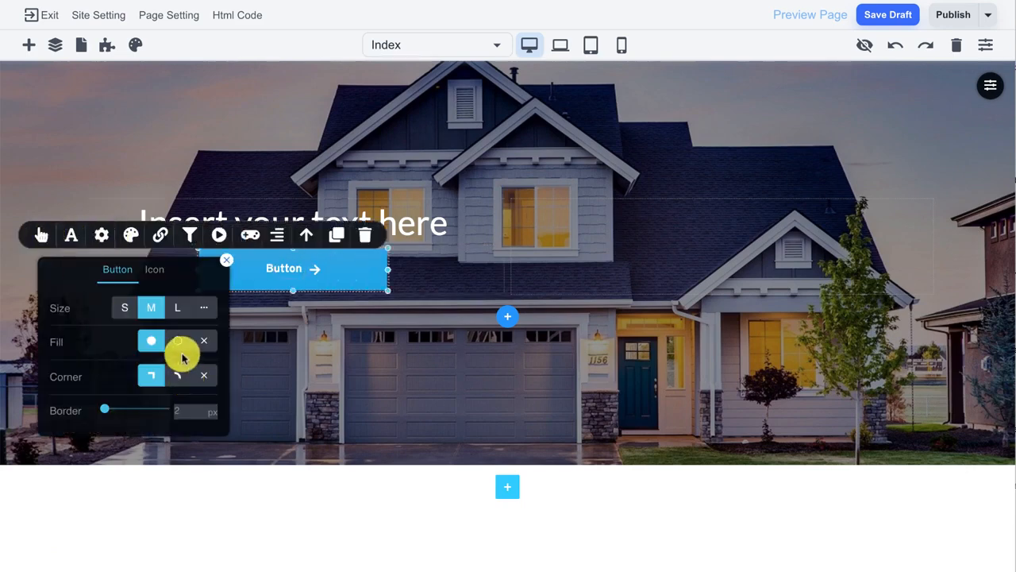
click(179, 376)
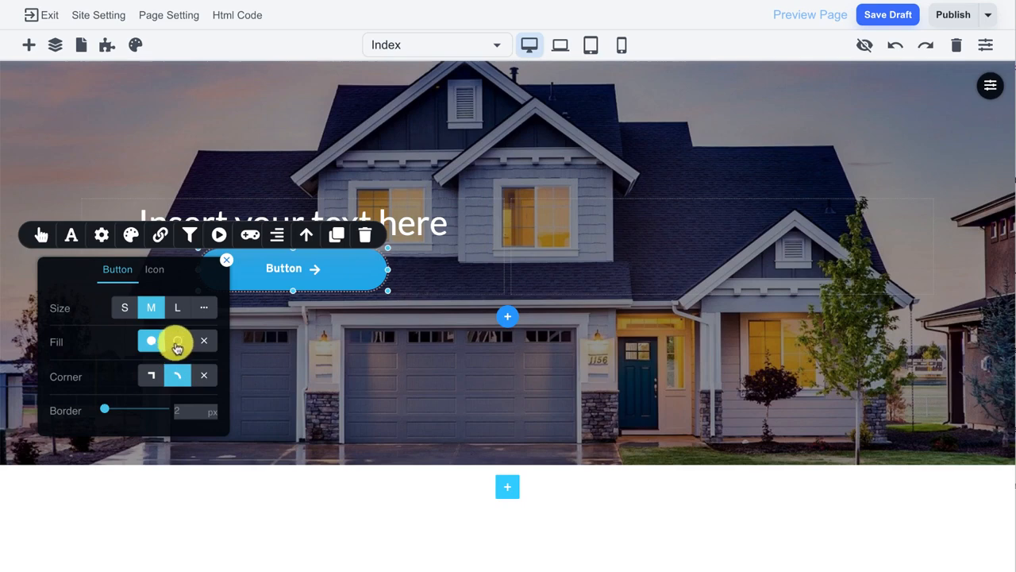
click(177, 344)
click(150, 341)
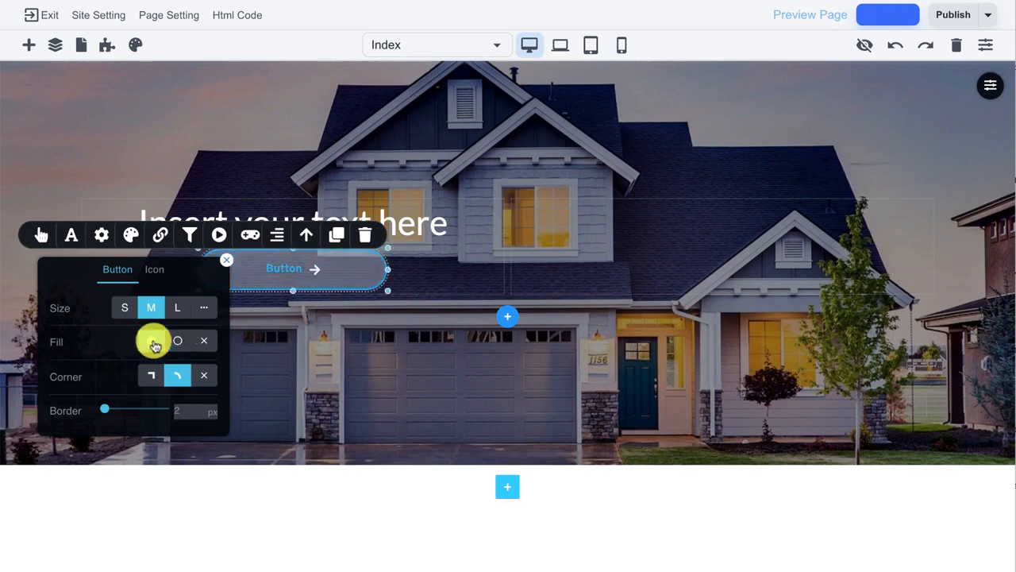
- Apply the Tada animation to the button
click(132, 236)
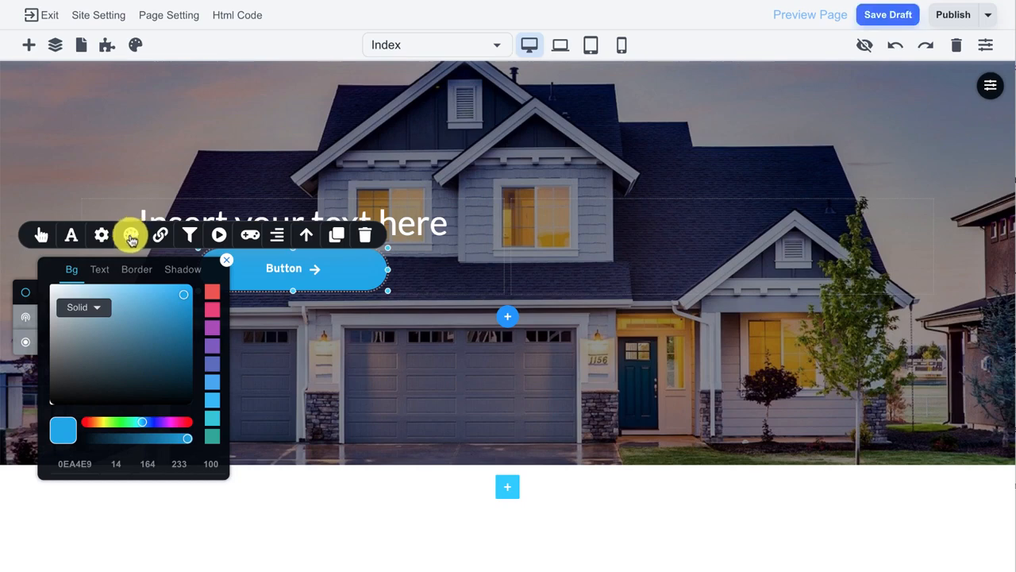
click(217, 236)
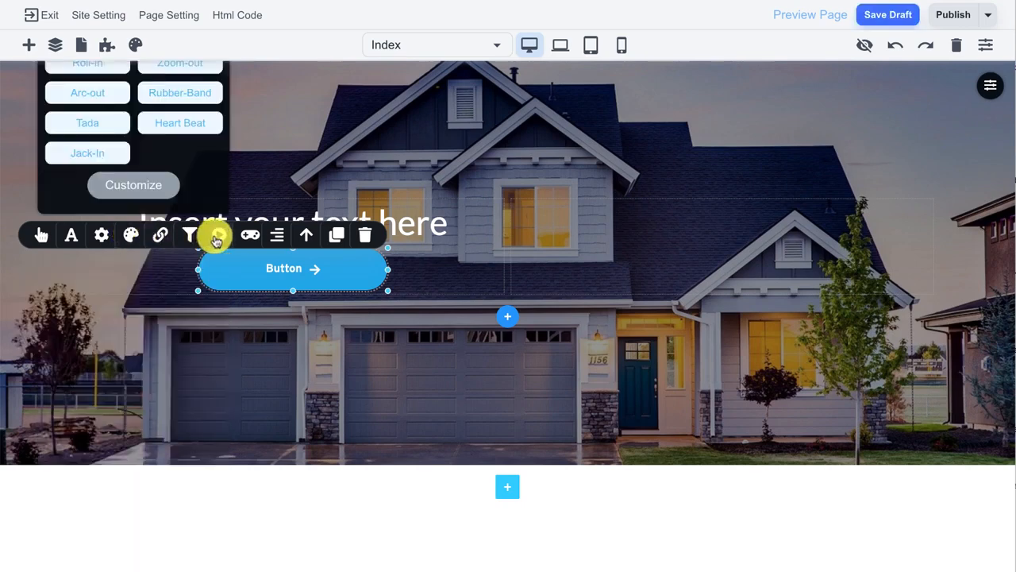
click(100, 135)
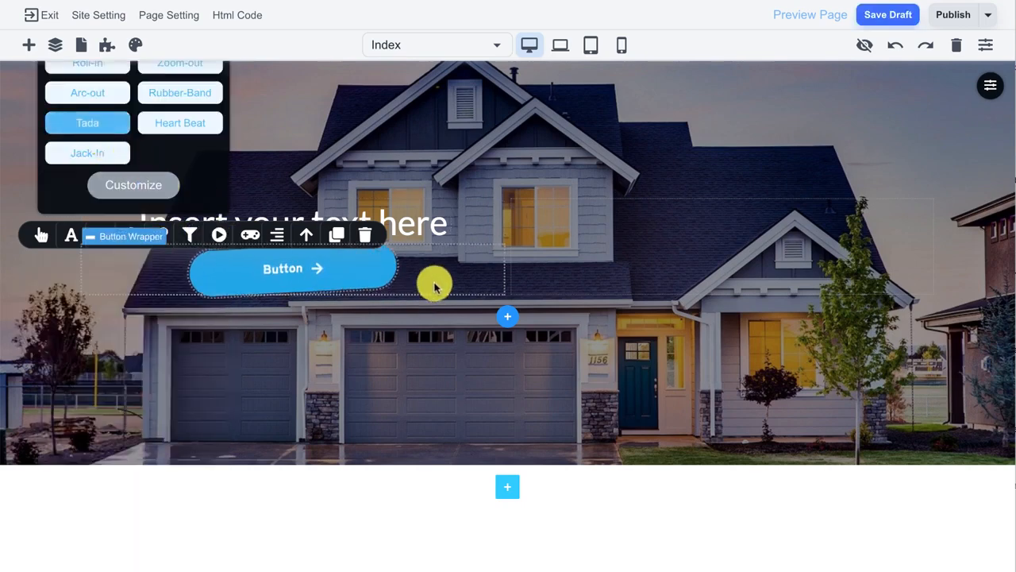
click(433, 281)
- Increase the gap above the button to 48 px
click(365, 278)
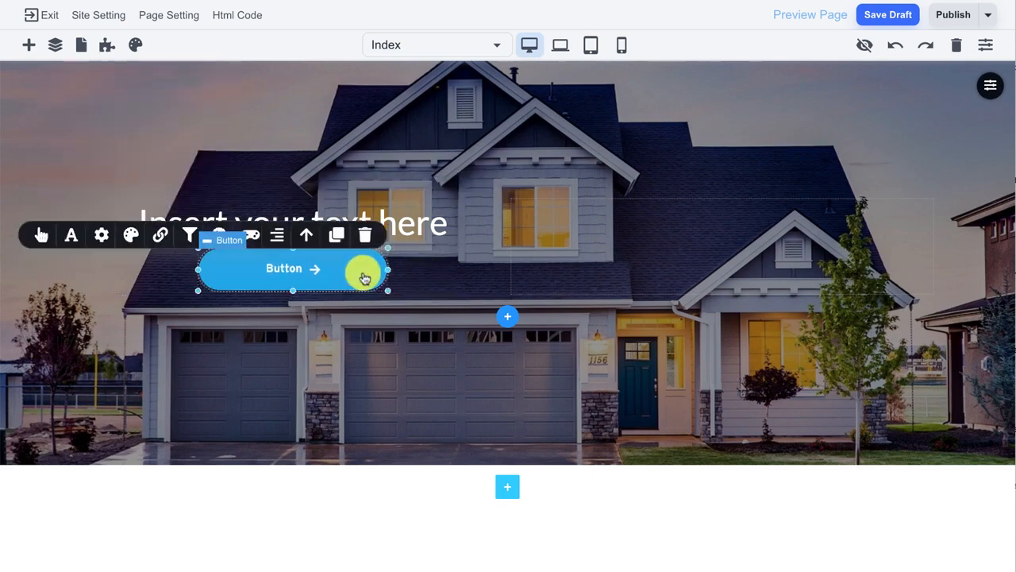
click(104, 236)
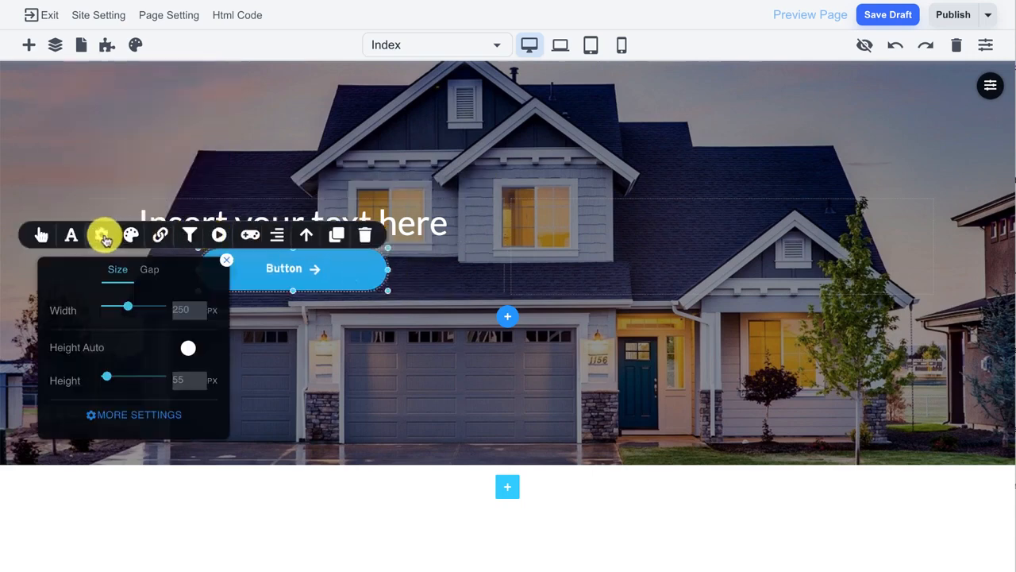
click(148, 269)
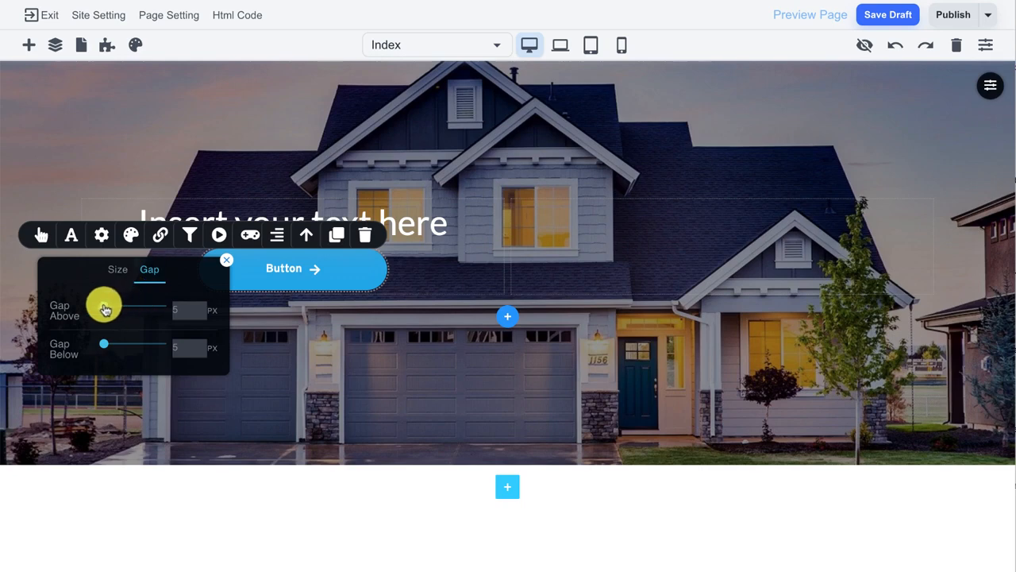
drag(103, 306, 133, 305)
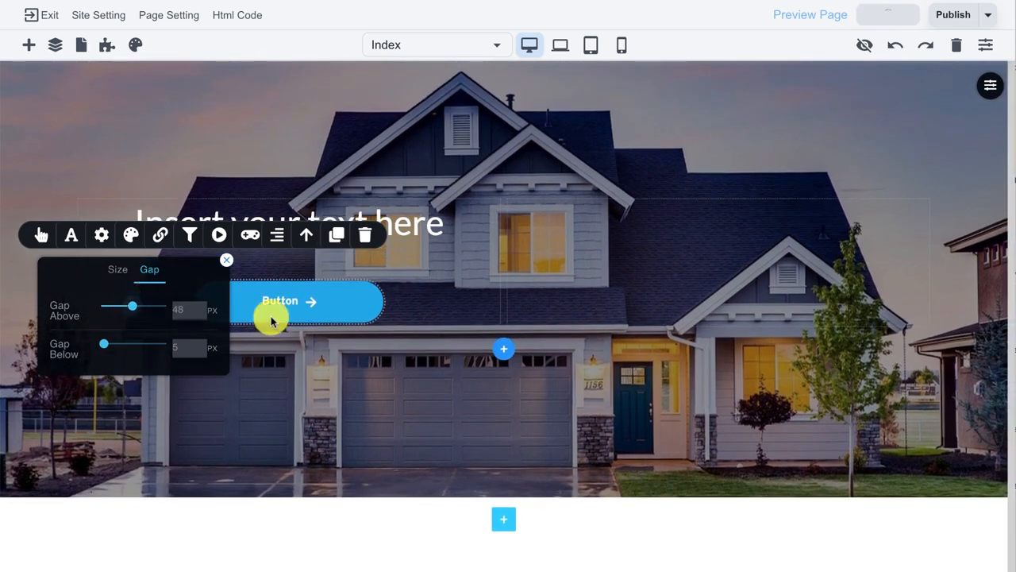
click(441, 299)
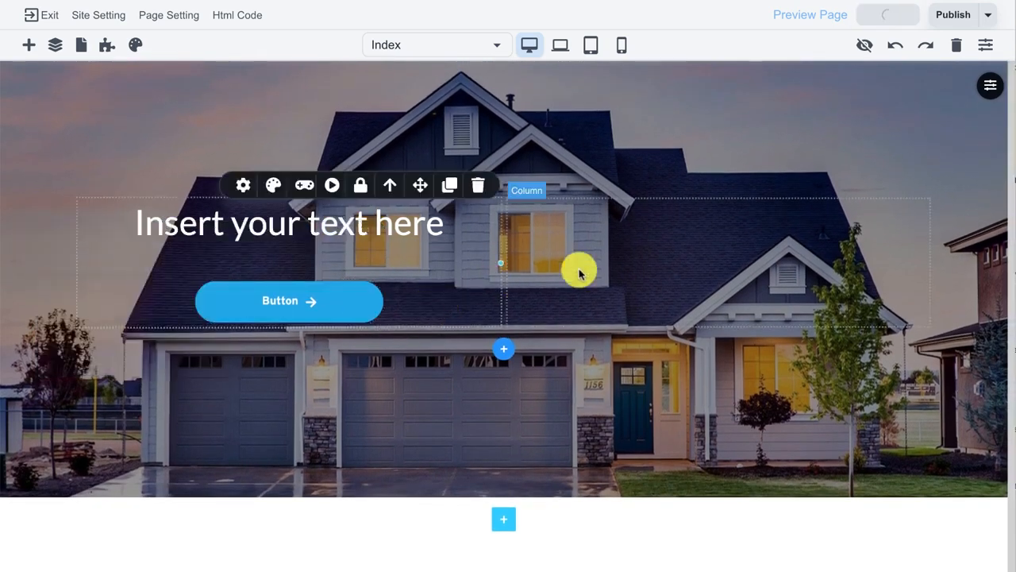
- Set the background of the hero grid's second column to solid white (FFFFFF)
click(585, 272)
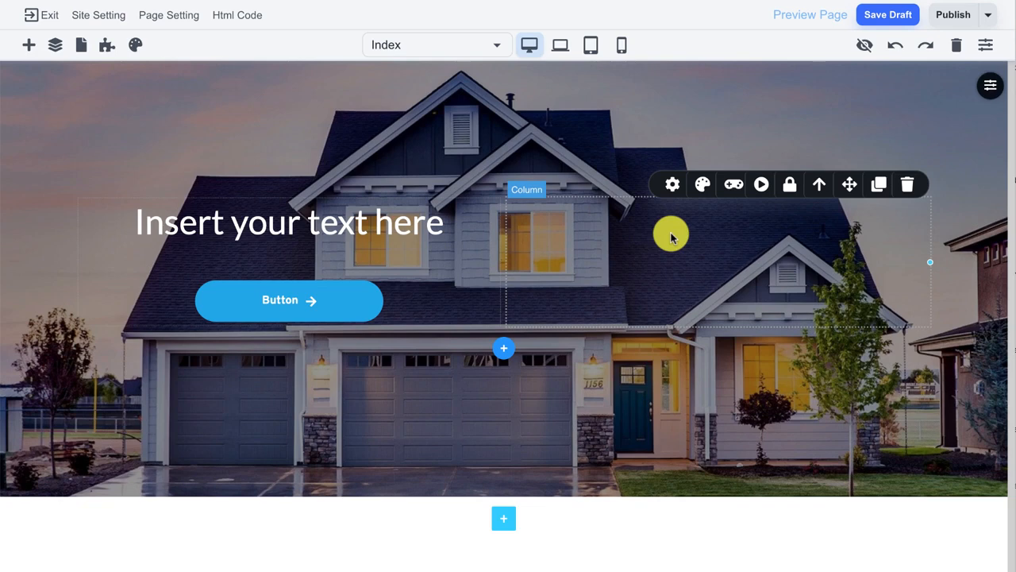
click(702, 185)
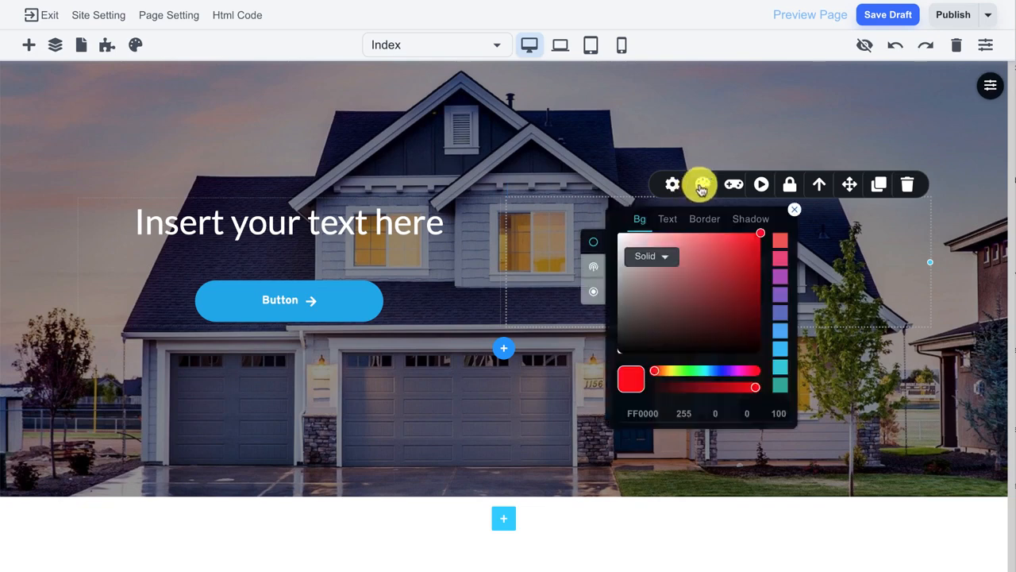
click(647, 220)
click(620, 237)
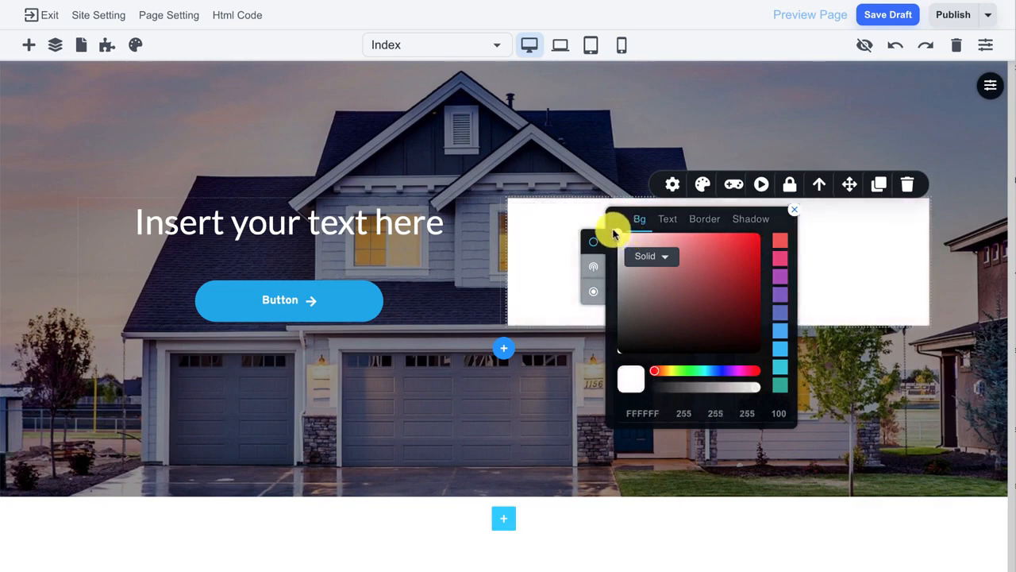
click(543, 216)
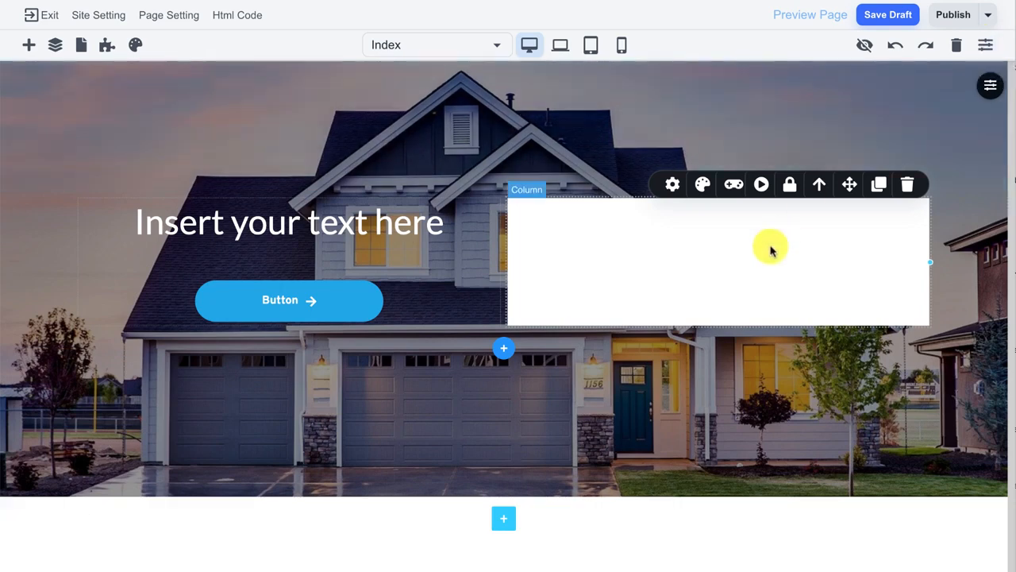
- Round the white column's corners with a border radius of 17 px in its decoration styles
click(986, 45)
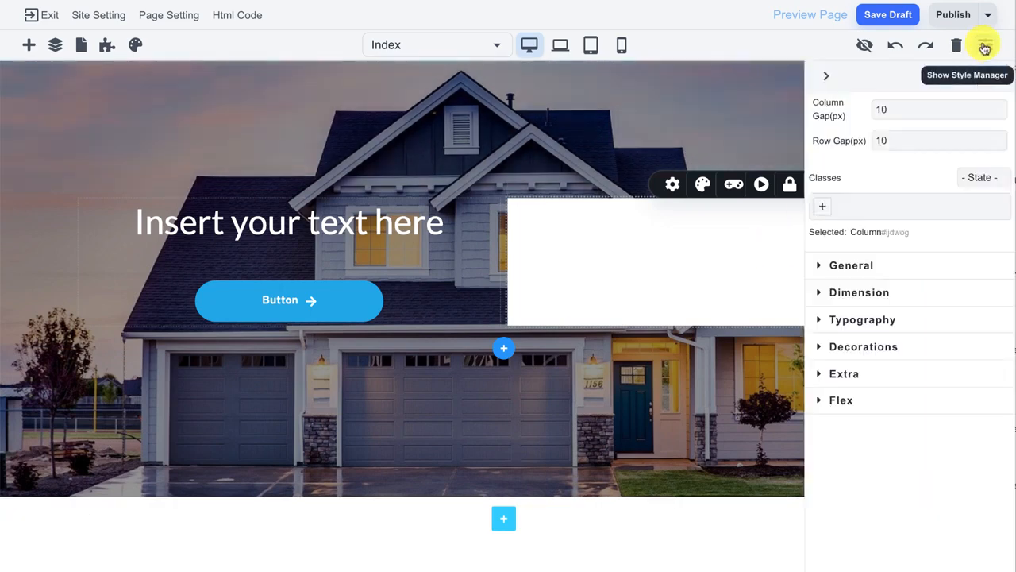
click(880, 347)
scroll(862, 357, down, 1)
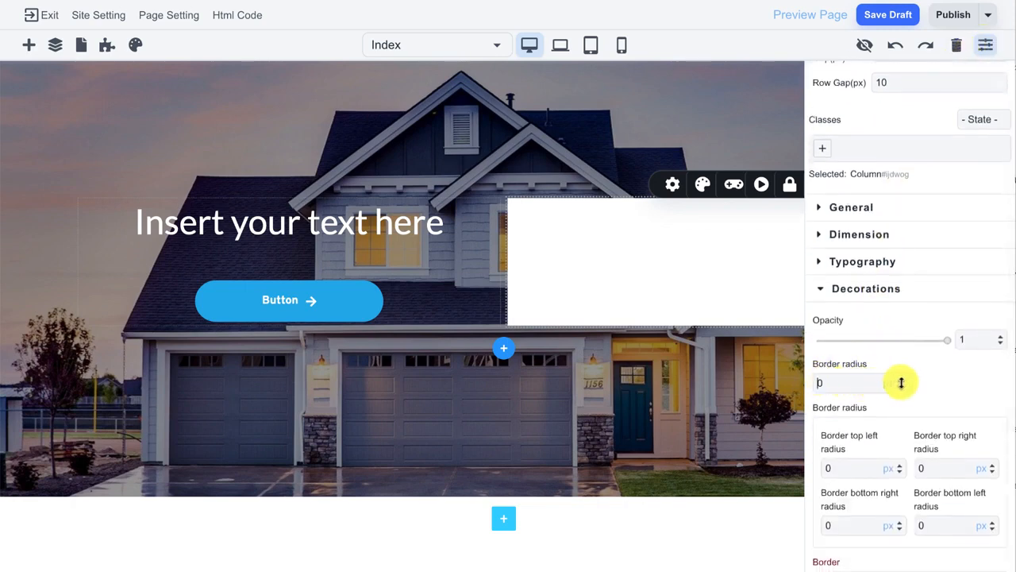
mouse_move(903, 370)
mouse_down()
mouse_move(909, 274)
mouse_move(908, 415)
mouse_move(912, 334)
mouse_move(907, 385)
mouse_up()
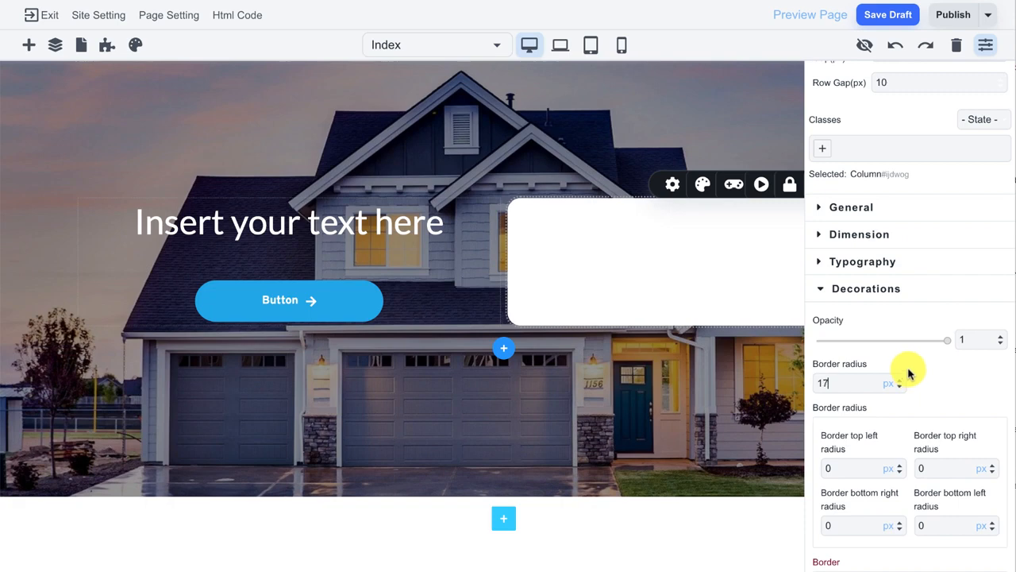
click(986, 46)
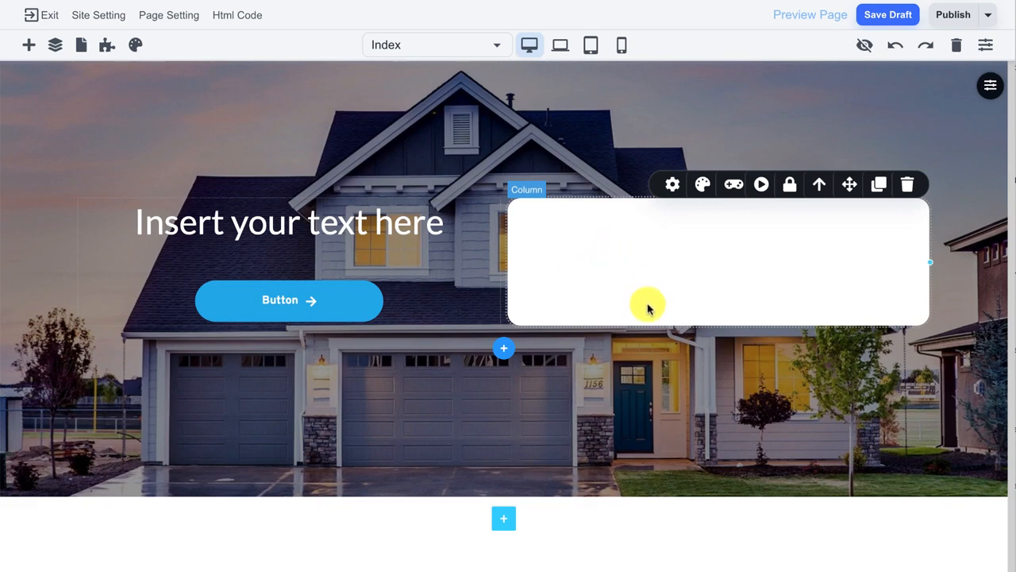
- Add a new section with the Blank layout below the hero section
scroll(649, 305, down, 1)
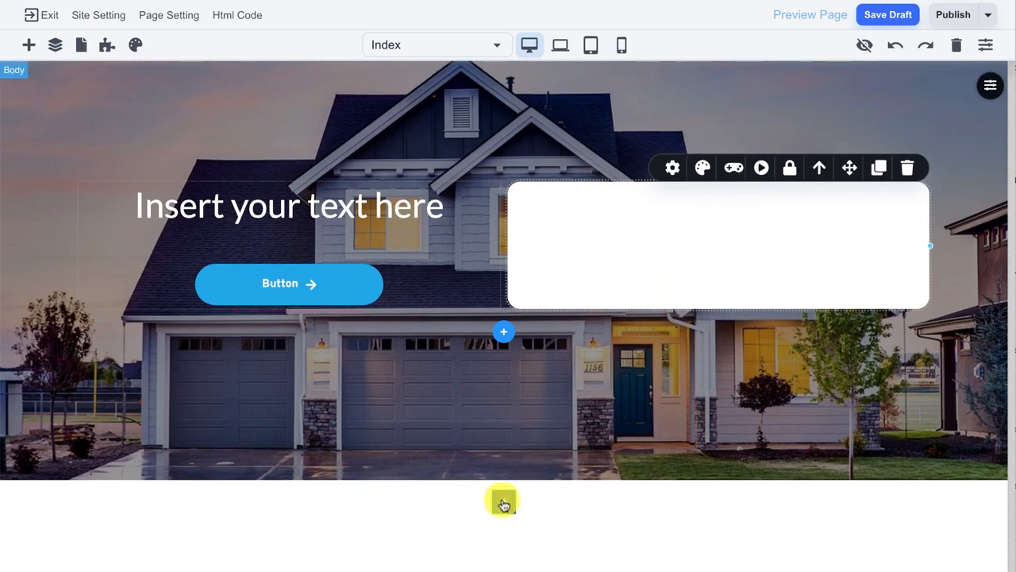
click(503, 502)
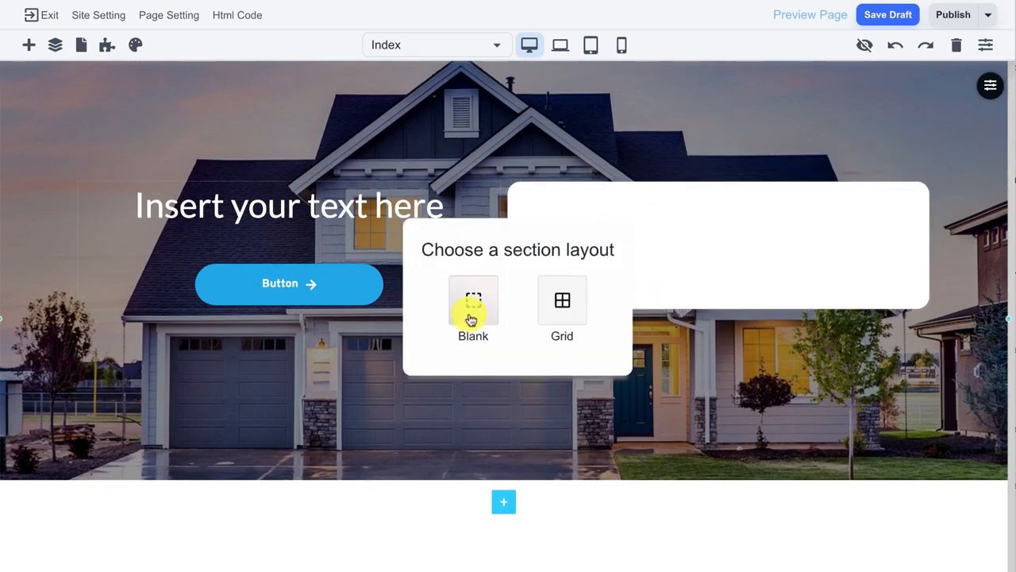
click(470, 316)
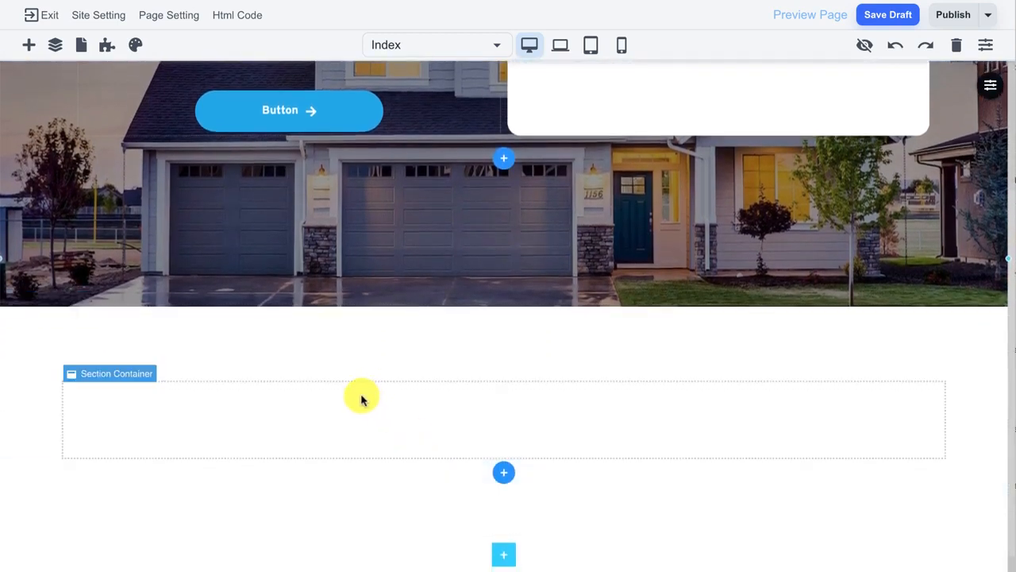
- Add a Grid element with the 4 x 1 layout to the new section's container
click(29, 45)
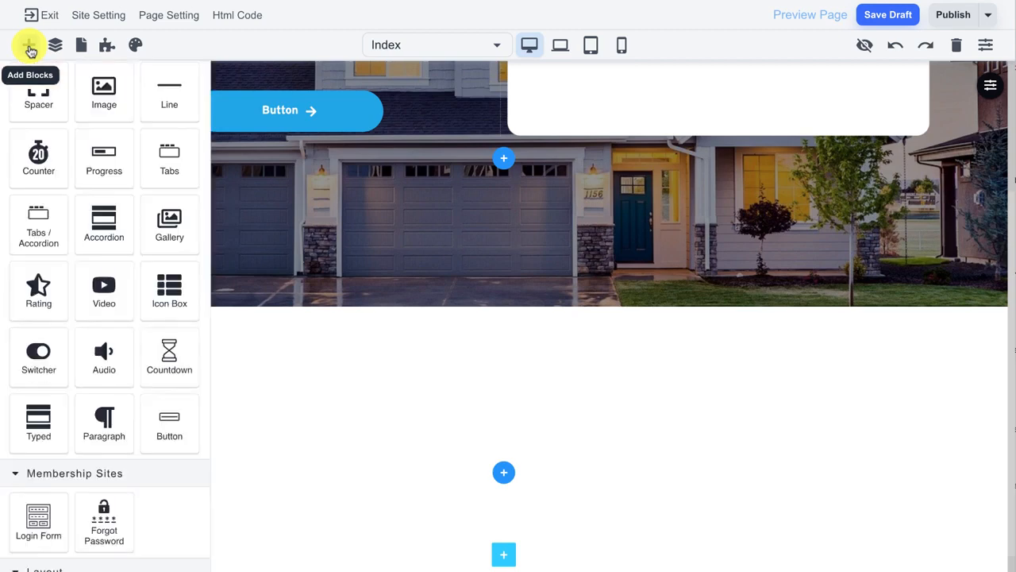
scroll(119, 413, down, 2)
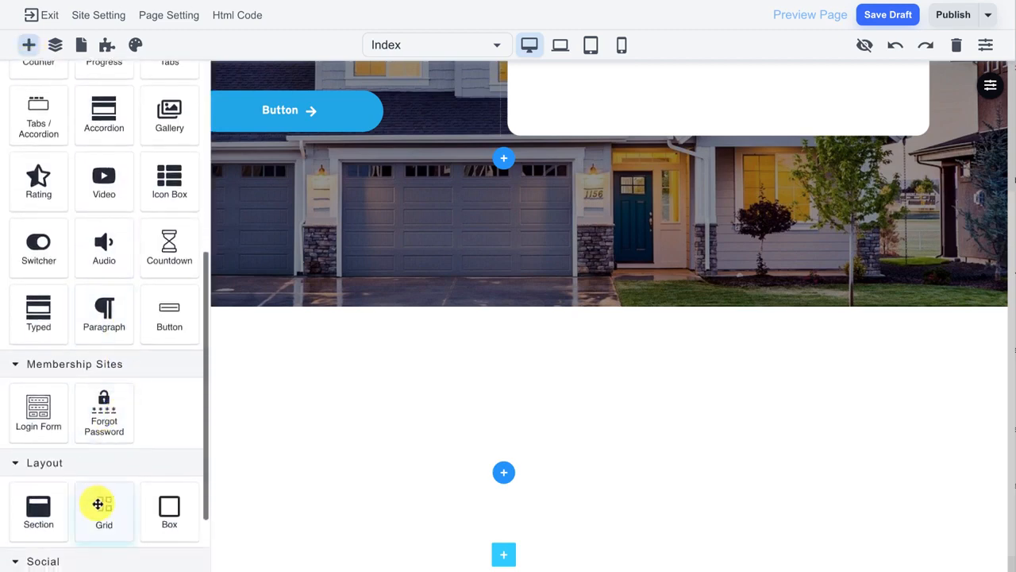
drag(97, 503, 388, 408)
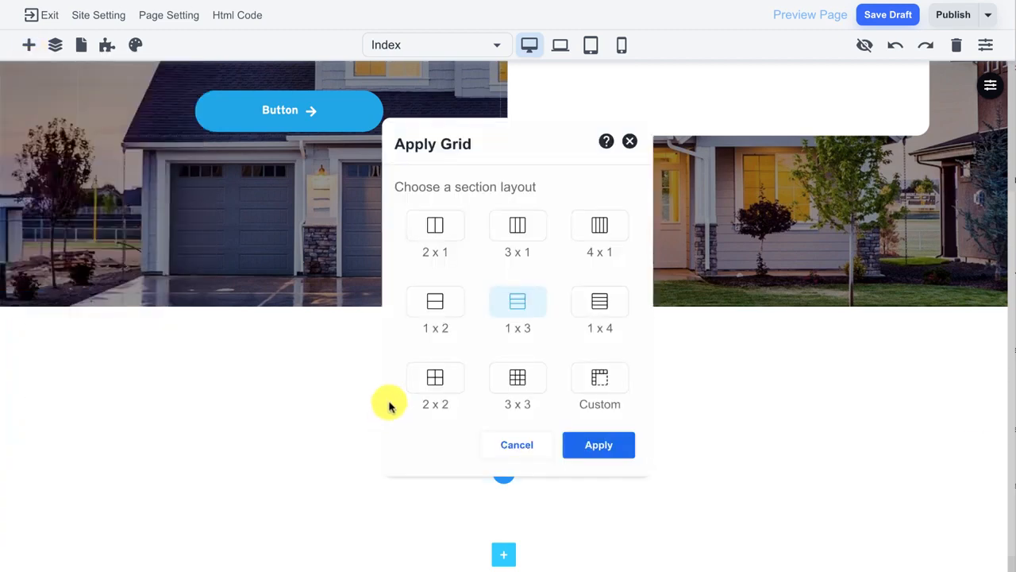
click(605, 232)
click(596, 443)
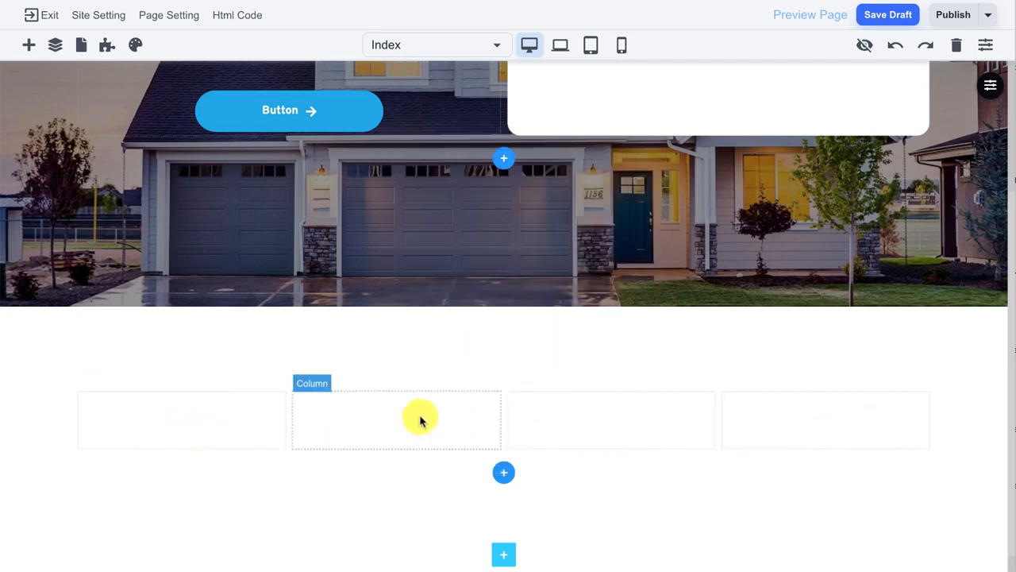
- Add an Icon element to the four-column grid's second column and a Text element below it
click(27, 45)
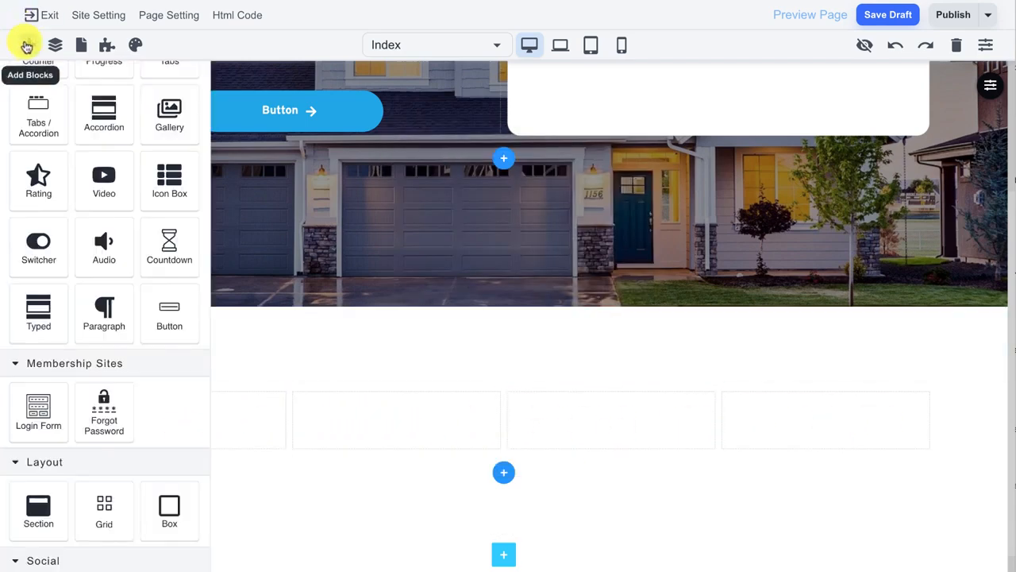
scroll(112, 223, up, 4)
drag(171, 205, 374, 415)
click(29, 45)
scroll(128, 158, up, 1)
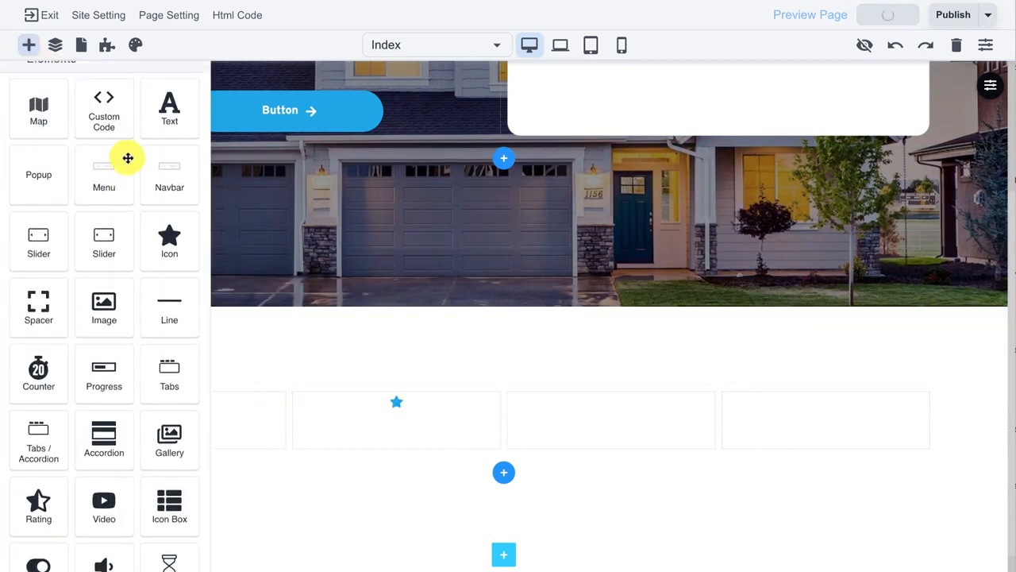
scroll(128, 158, up, 1)
drag(168, 152, 411, 429)
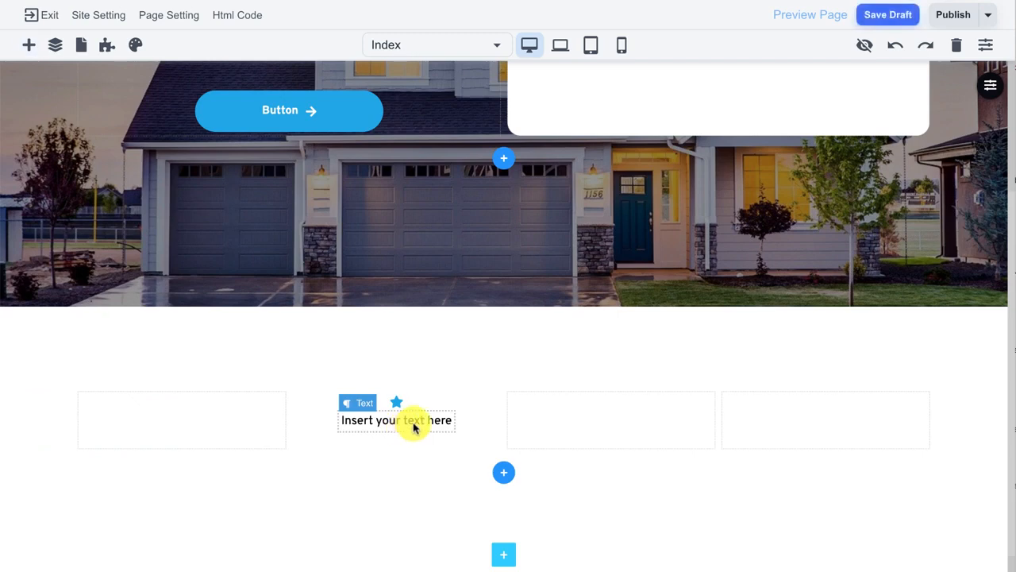
- Duplicate the text under the star icon and fill the copy with several repetitions of "Insert your text here"
click(413, 426)
click(403, 399)
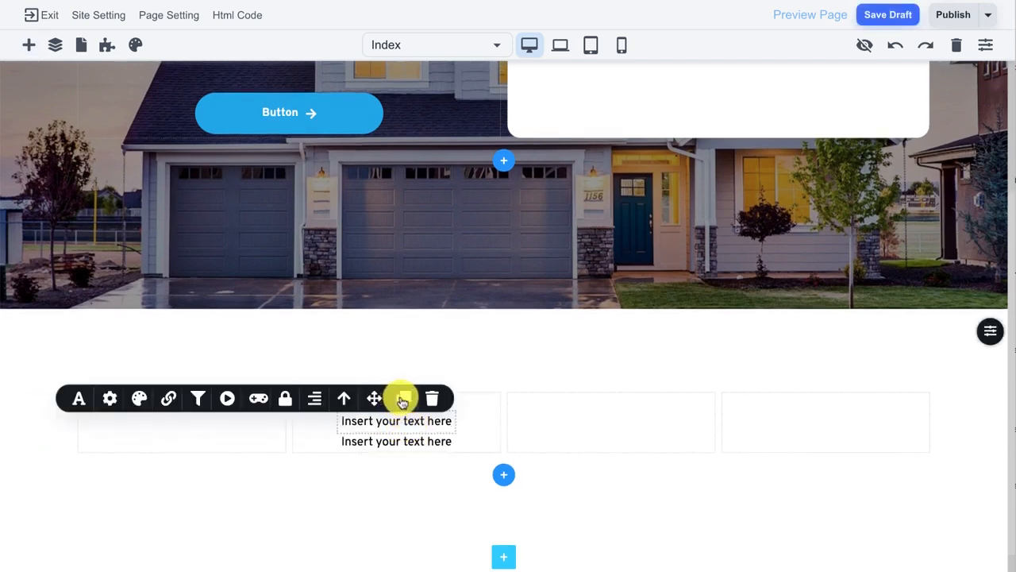
click(395, 443)
key(ctrl+a)
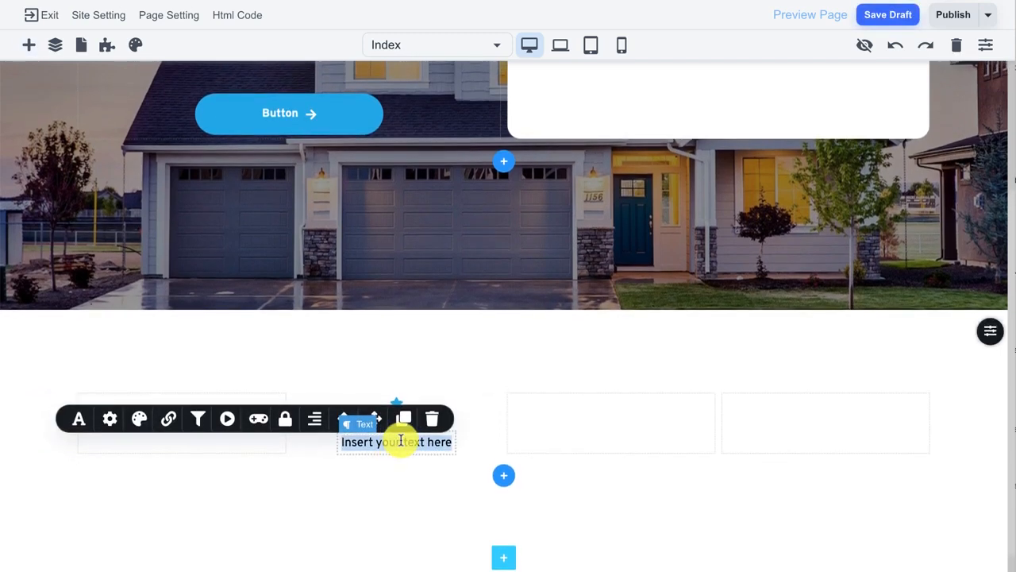
key(ctrl+v)
key(ctrl+v)
key(ctrl+v)
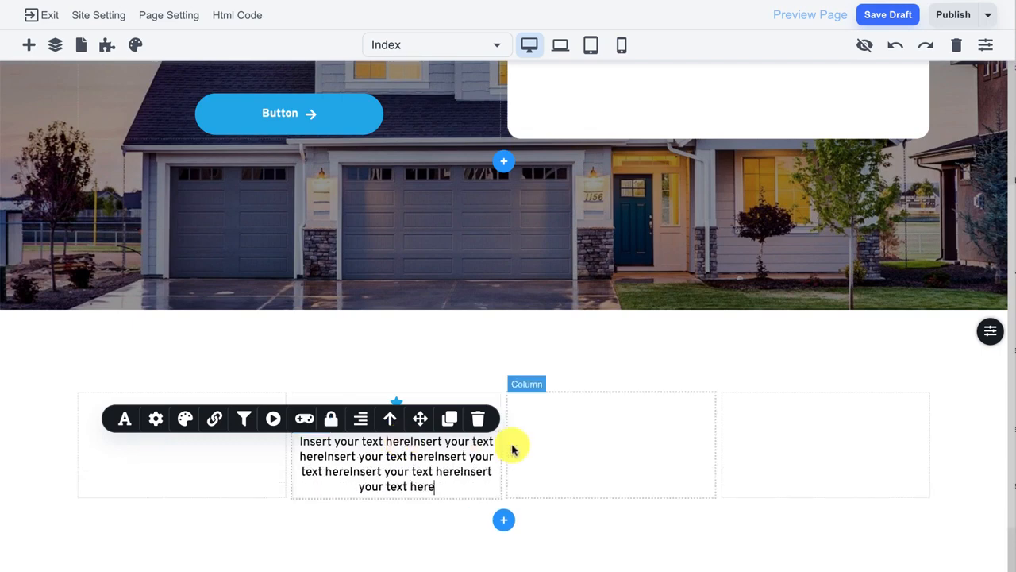
click(527, 446)
- Set the upper text in the second column to size 18 px and Bold weight
click(415, 425)
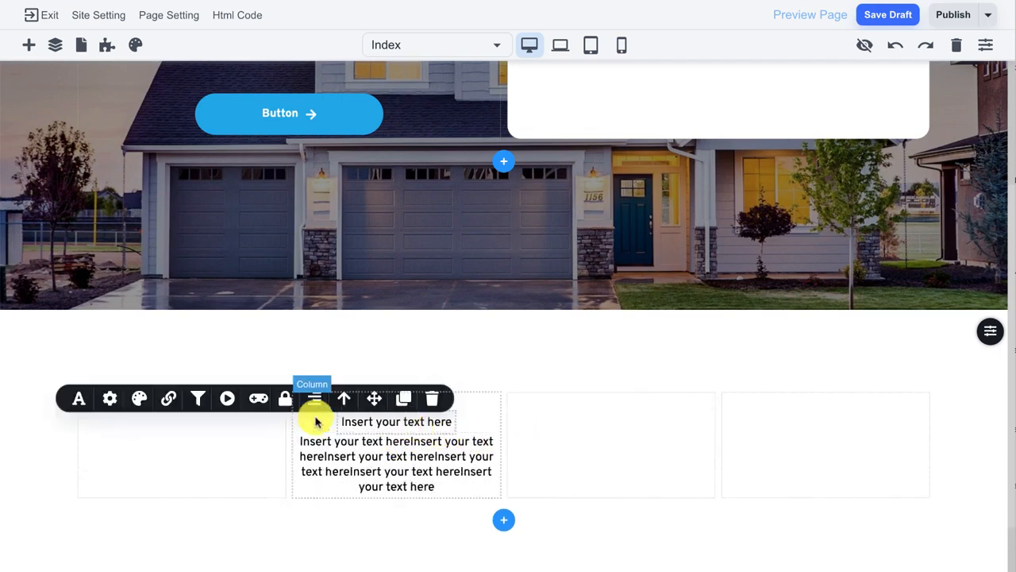
click(78, 398)
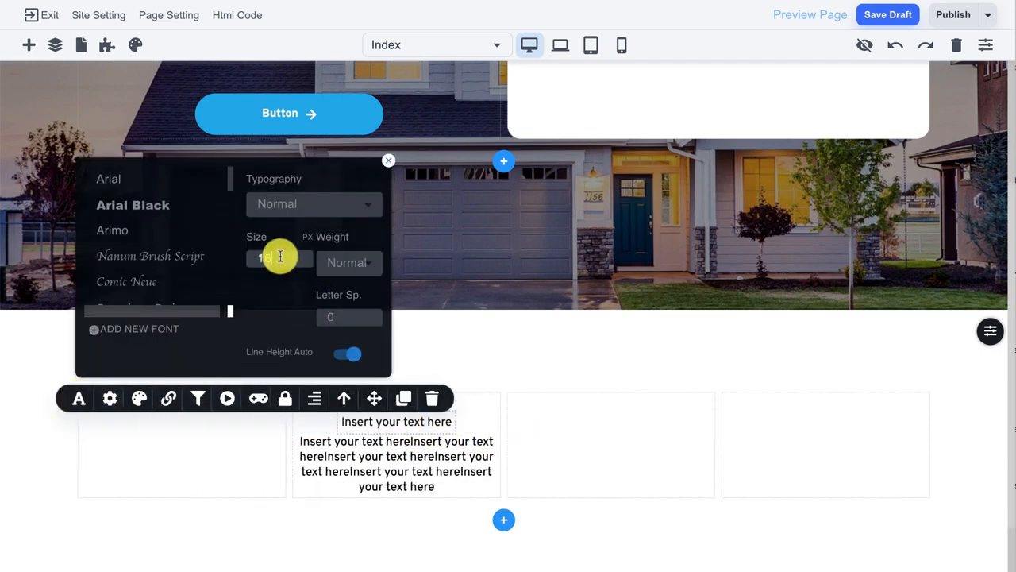
key(Up)
key(Up)
click(326, 261)
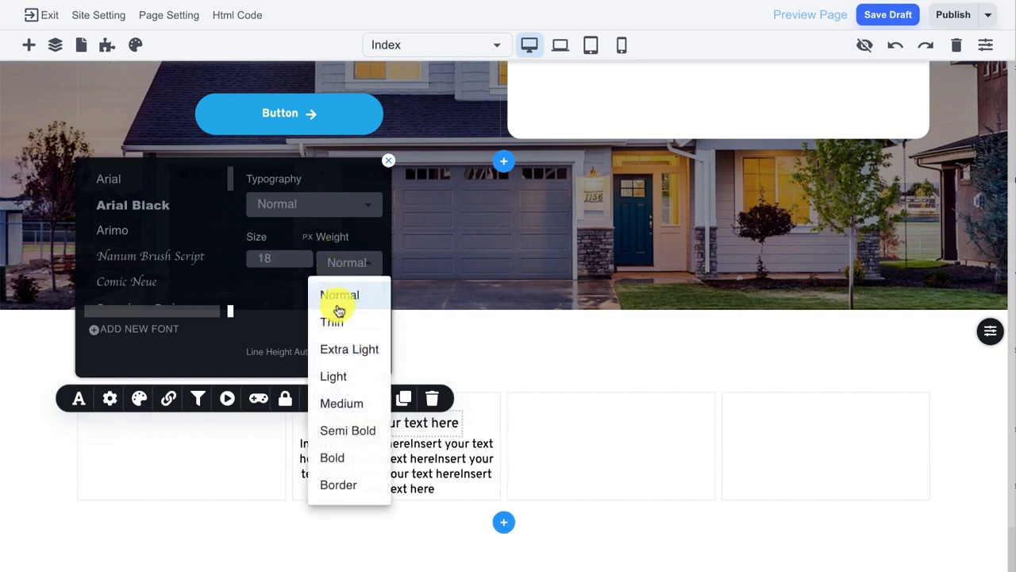
click(344, 457)
click(577, 447)
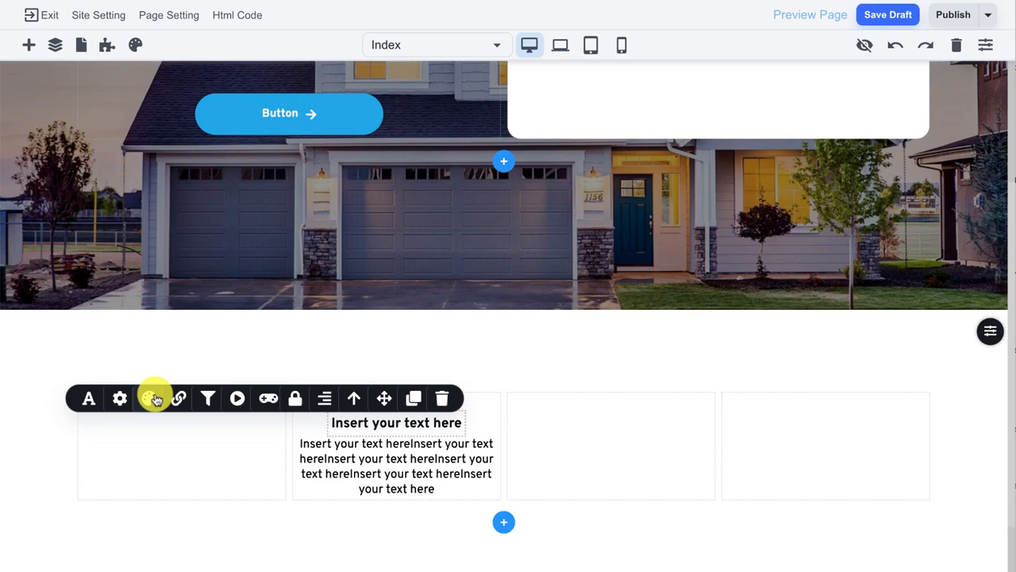
- Set the font of both the heading and the paragraph text in the second column to Lato
click(88, 398)
scroll(159, 251, down, 3)
click(137, 235)
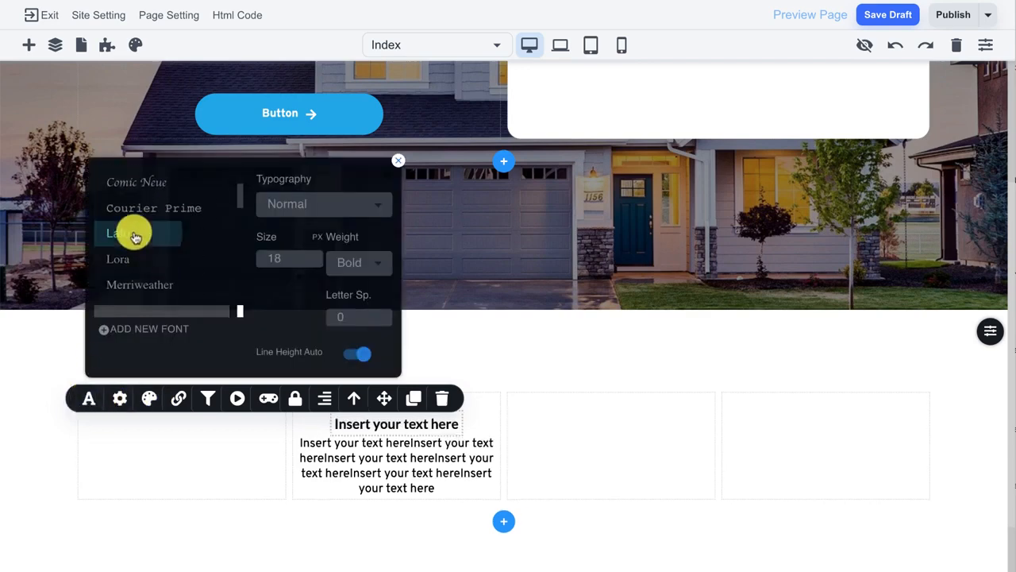
click(317, 446)
click(127, 421)
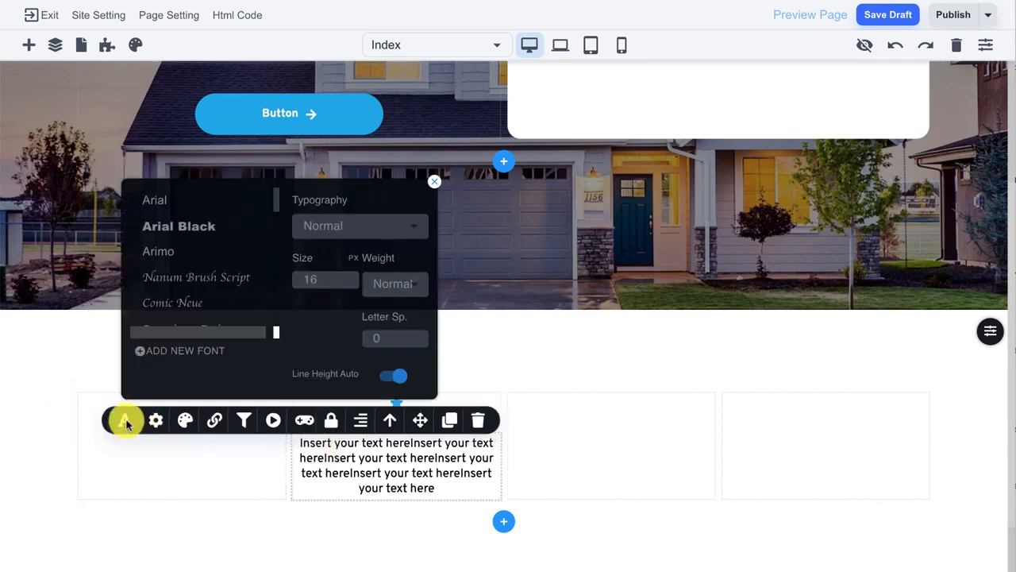
scroll(164, 268, down, 3)
click(159, 258)
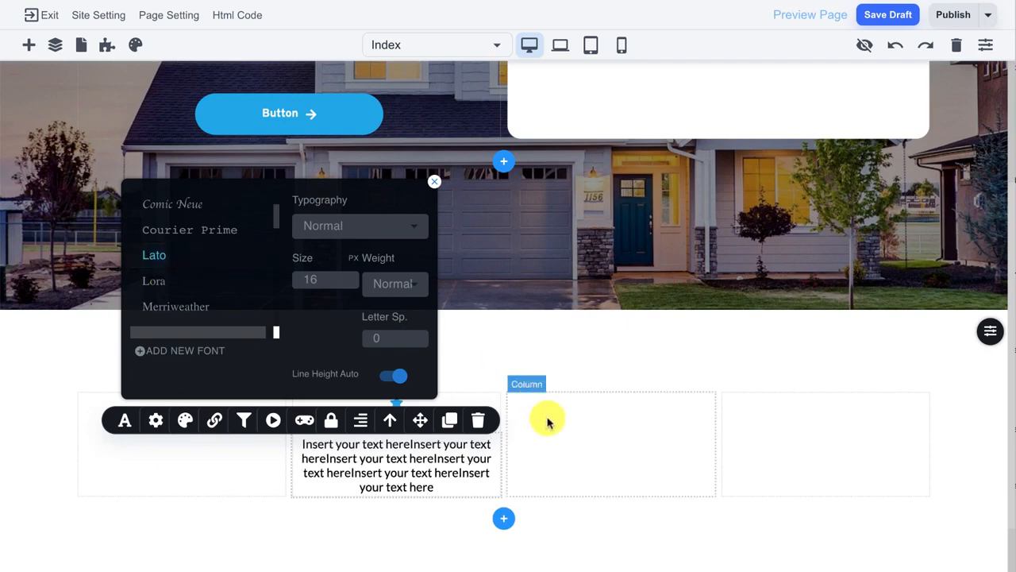
- Set the star icon's size to 32 and replace it with the solid clock icon
click(461, 408)
click(395, 405)
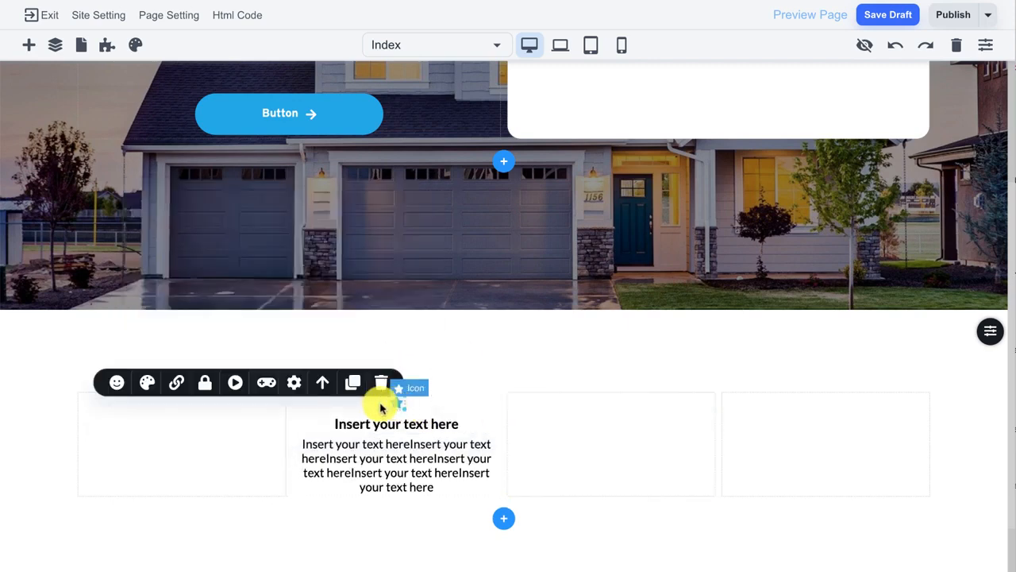
click(117, 383)
click(259, 334)
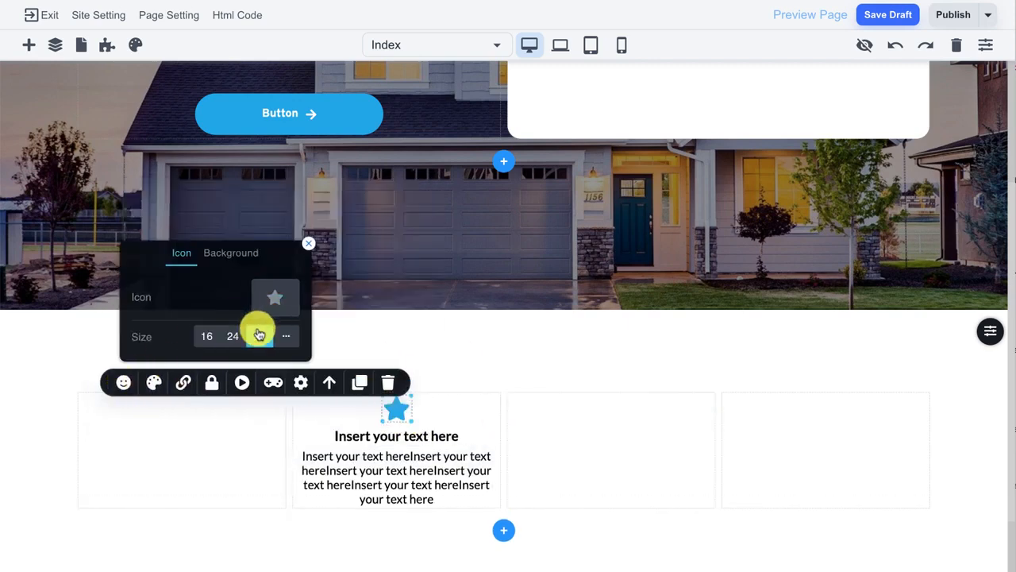
click(275, 297)
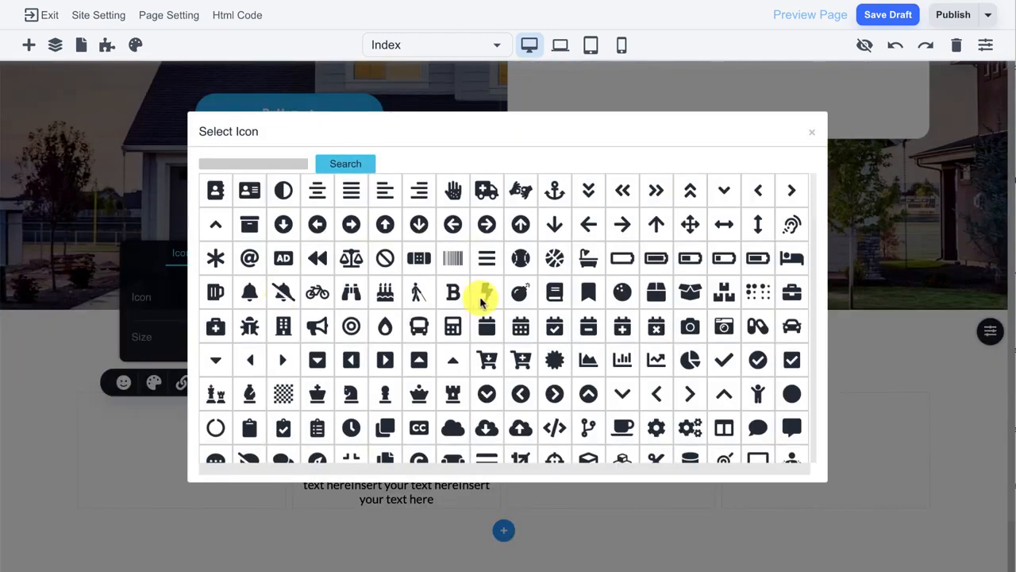
click(352, 431)
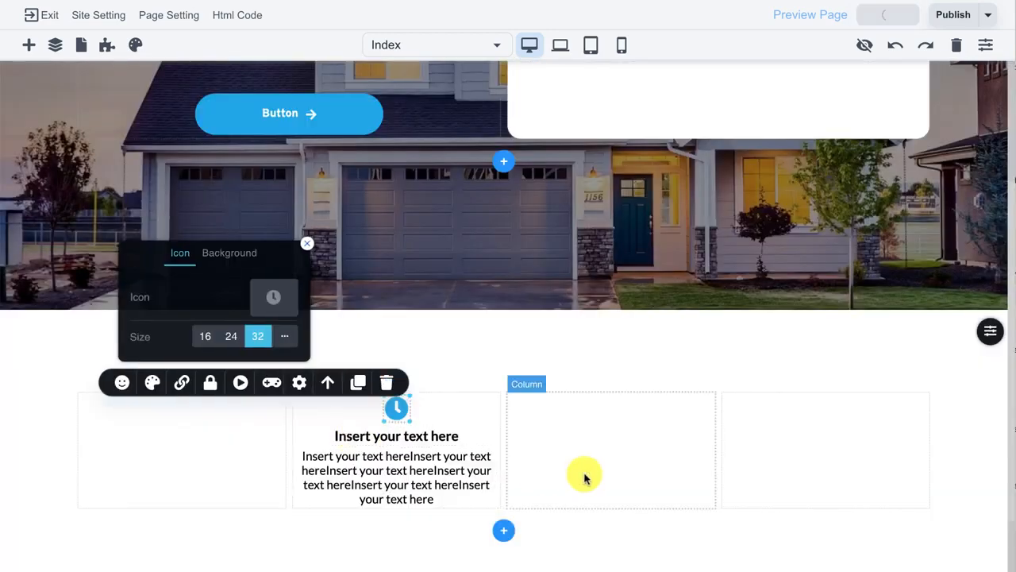
- Change the clock icon's color to bright green (11E80D)
click(152, 383)
drag(145, 308, 131, 308)
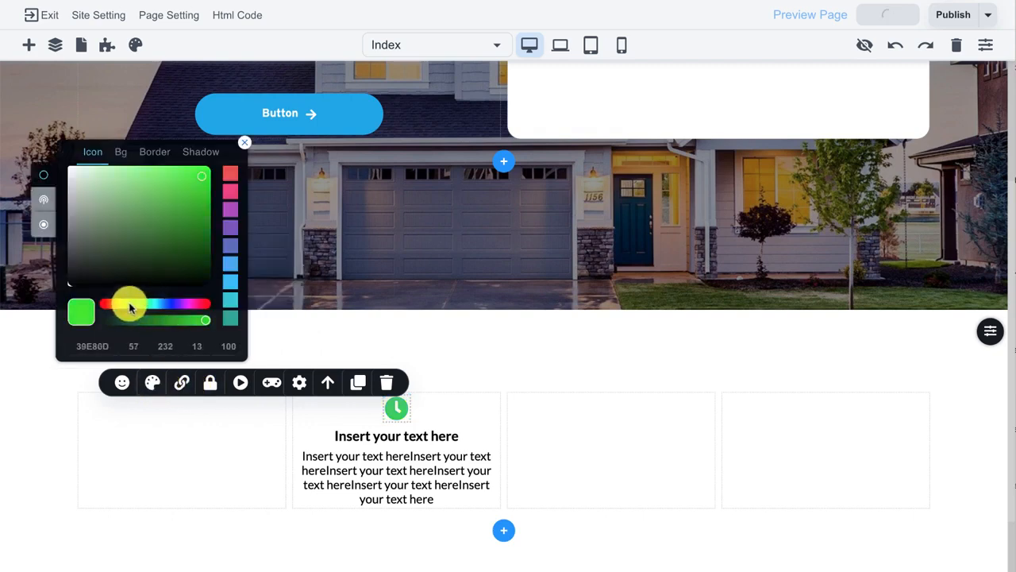
click(596, 417)
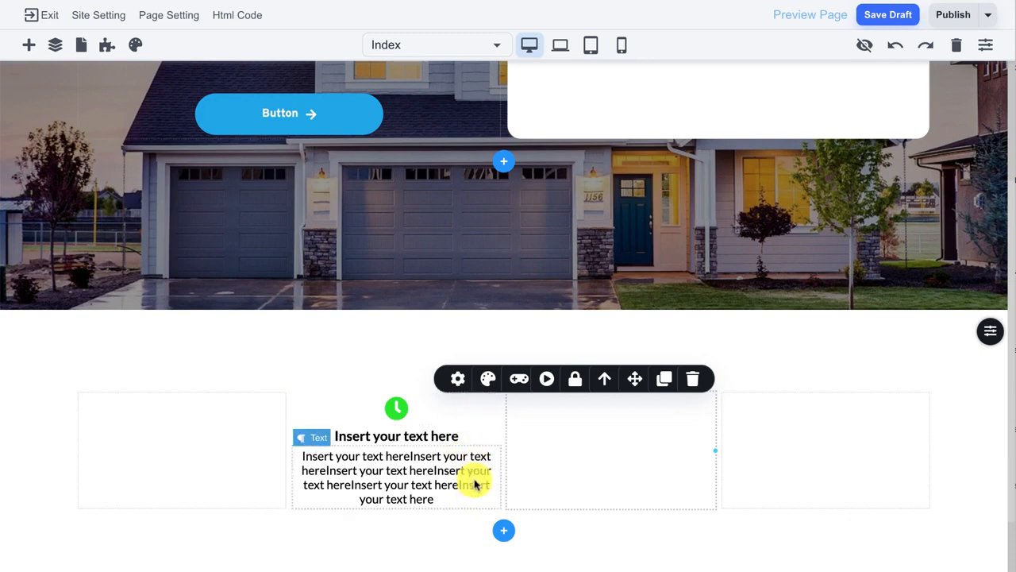
- Duplicate the whole column with the clock icon and texts three times within the grid
click(485, 413)
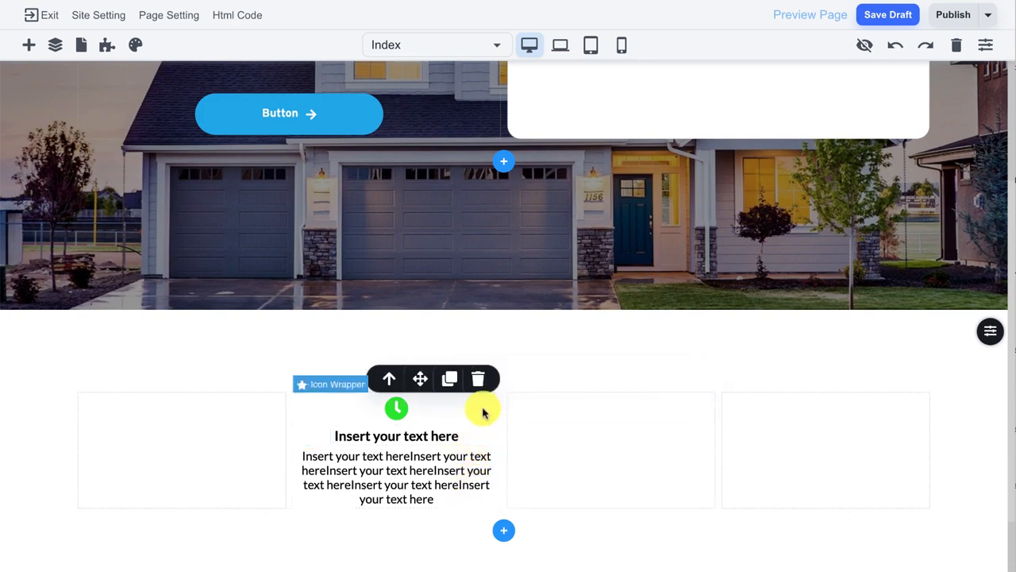
click(386, 378)
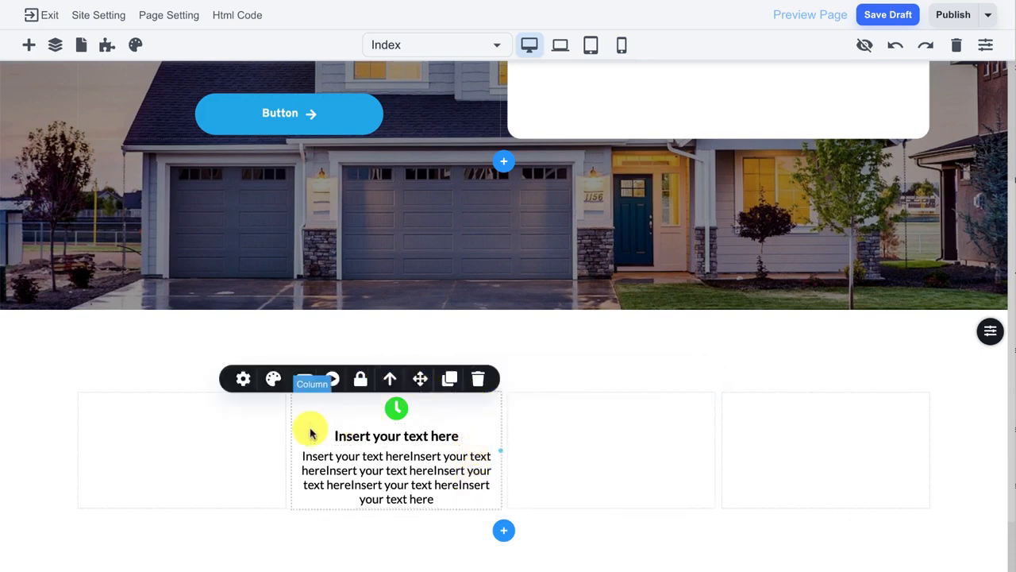
click(456, 383)
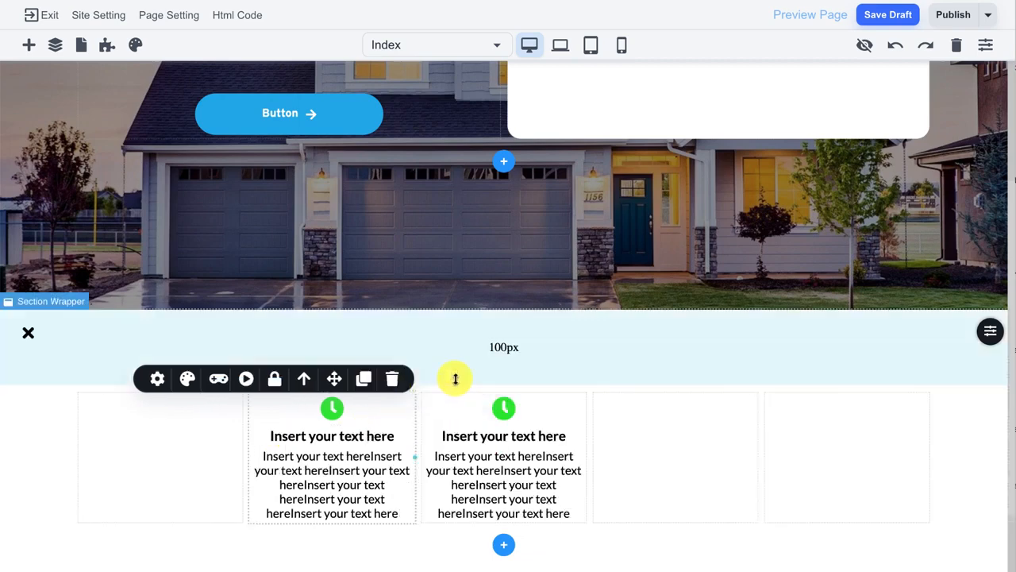
click(369, 382)
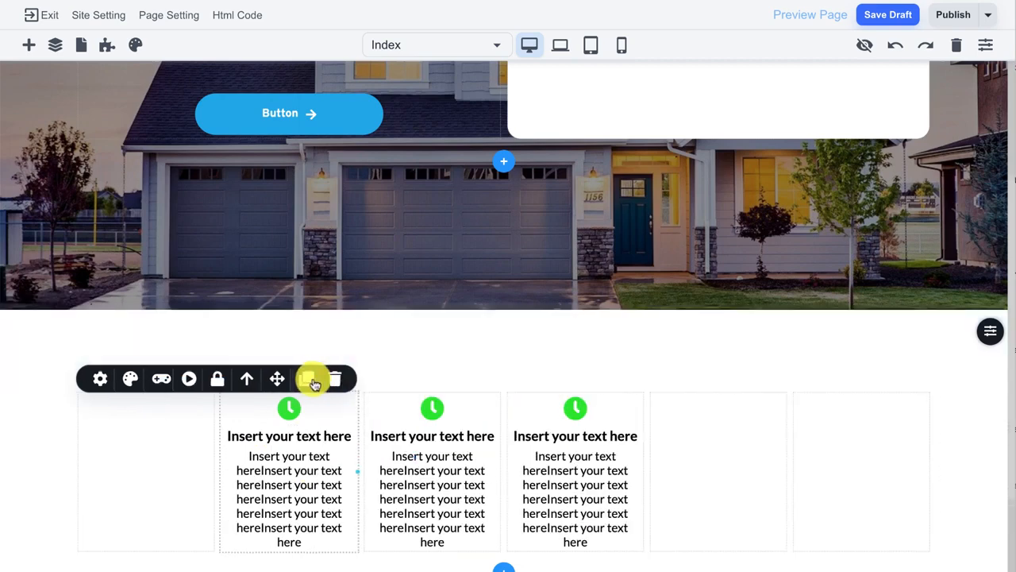
click(304, 379)
- Delete the three empty columns so only the four filled columns remain in the grid
click(737, 435)
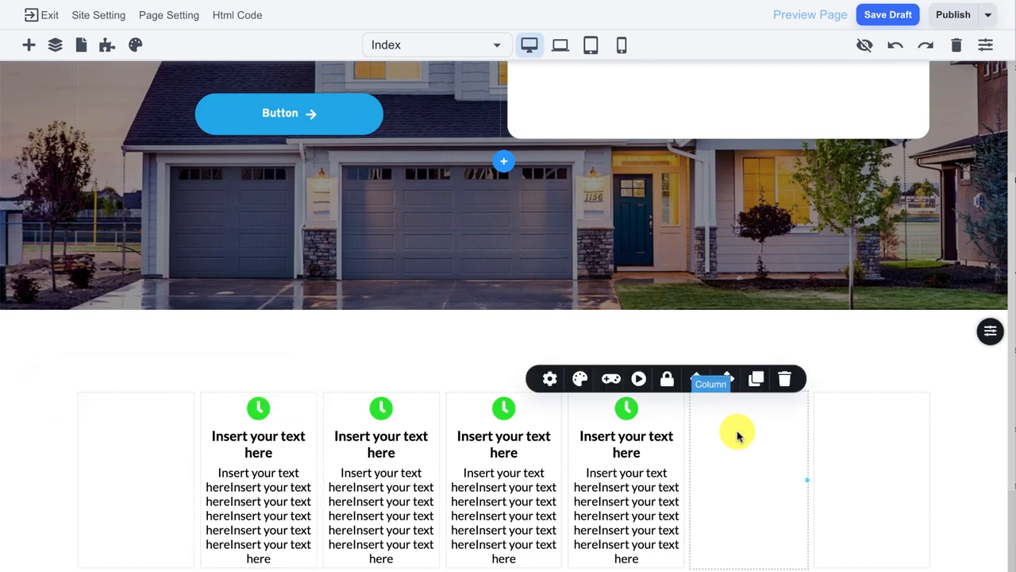
click(783, 380)
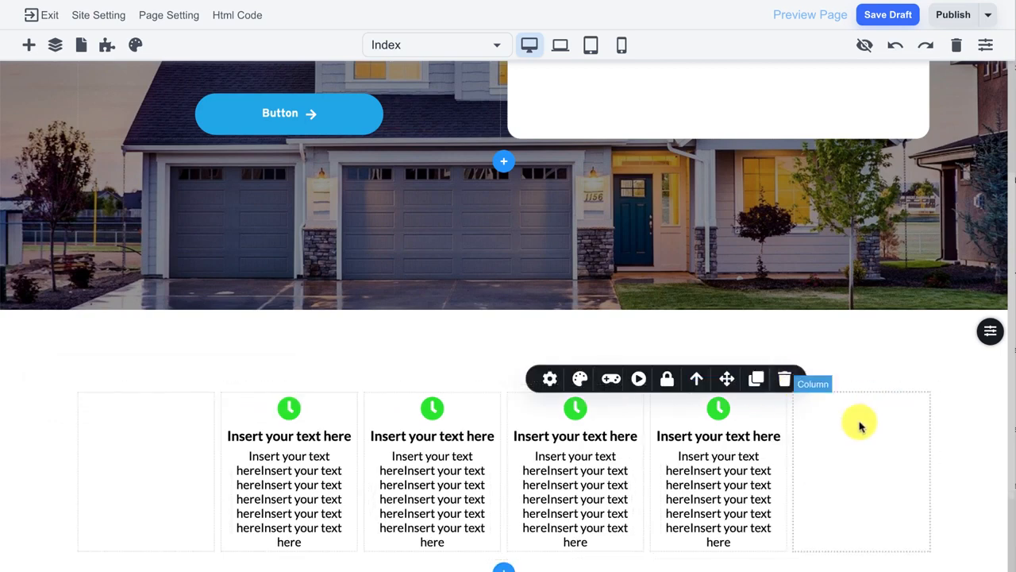
click(894, 380)
click(227, 435)
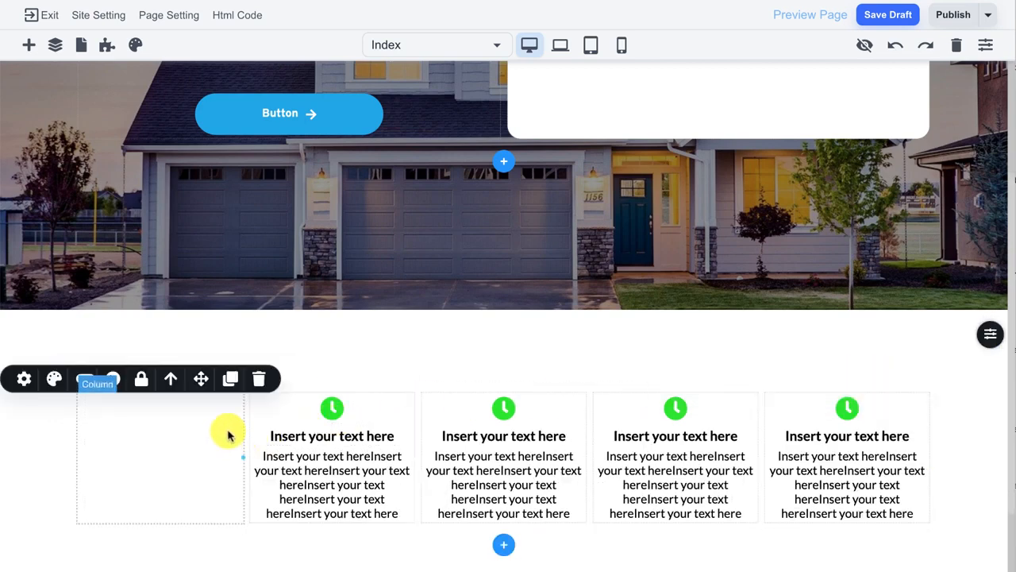
click(260, 380)
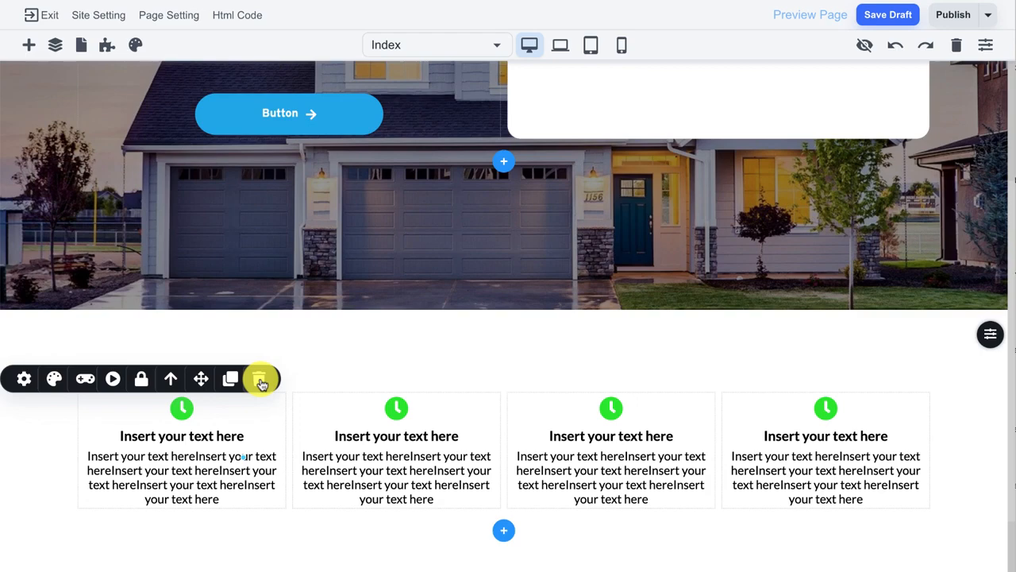
- Replace the clock icons in the second, third and fourth columns with a hand, a check square and a cart with a plus sign
double_click(395, 409)
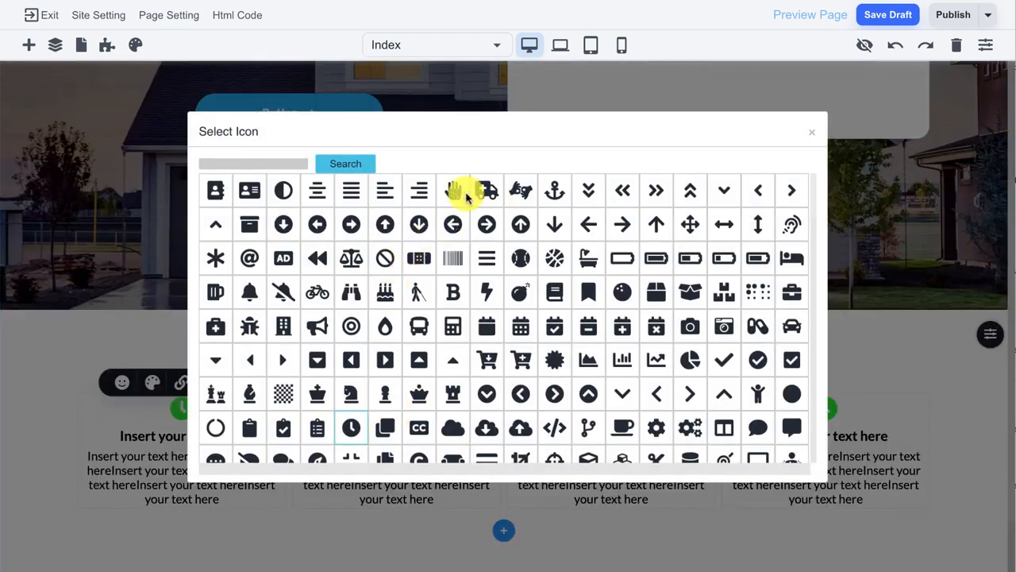
click(457, 191)
double_click(609, 410)
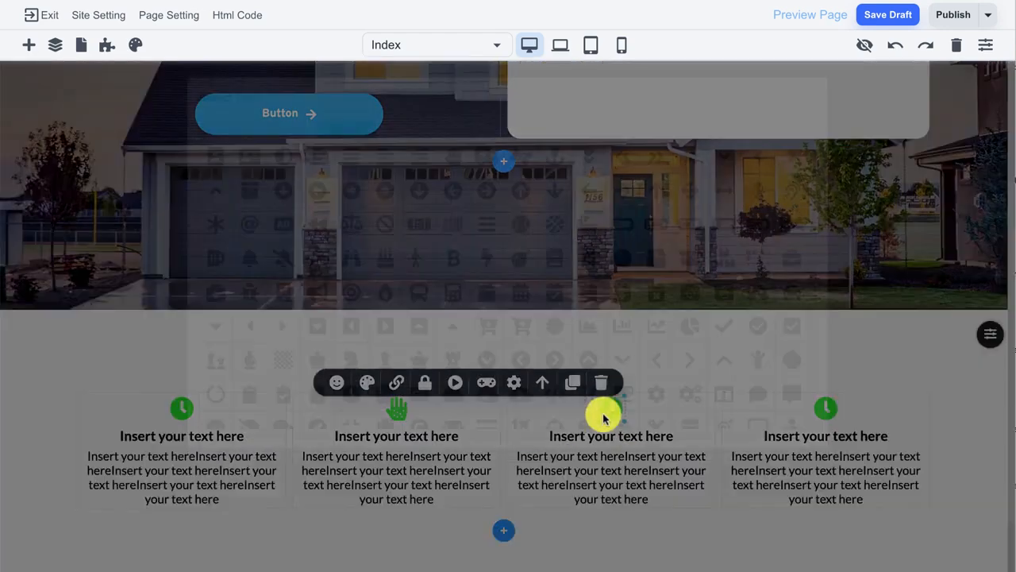
click(790, 362)
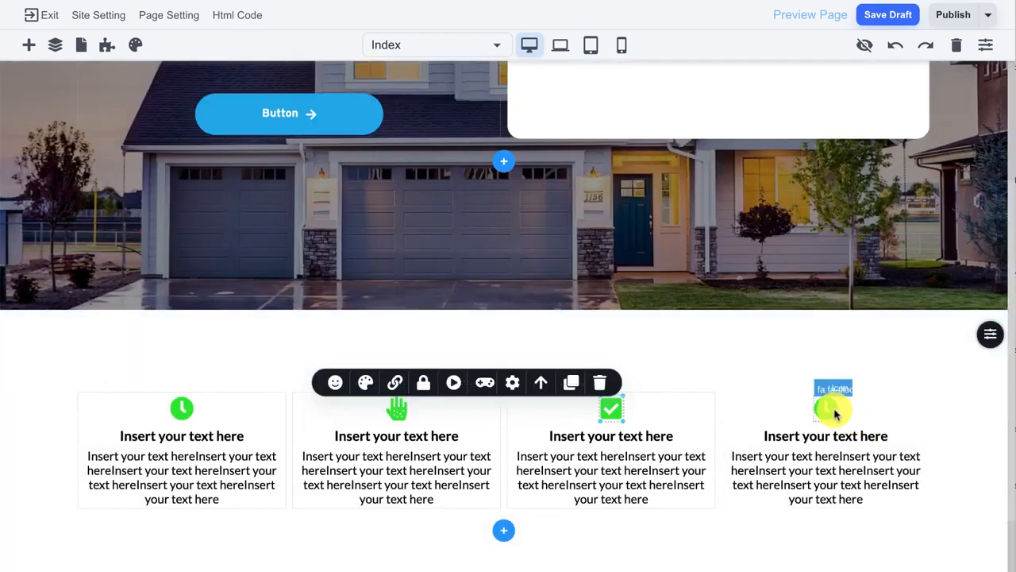
double_click(829, 406)
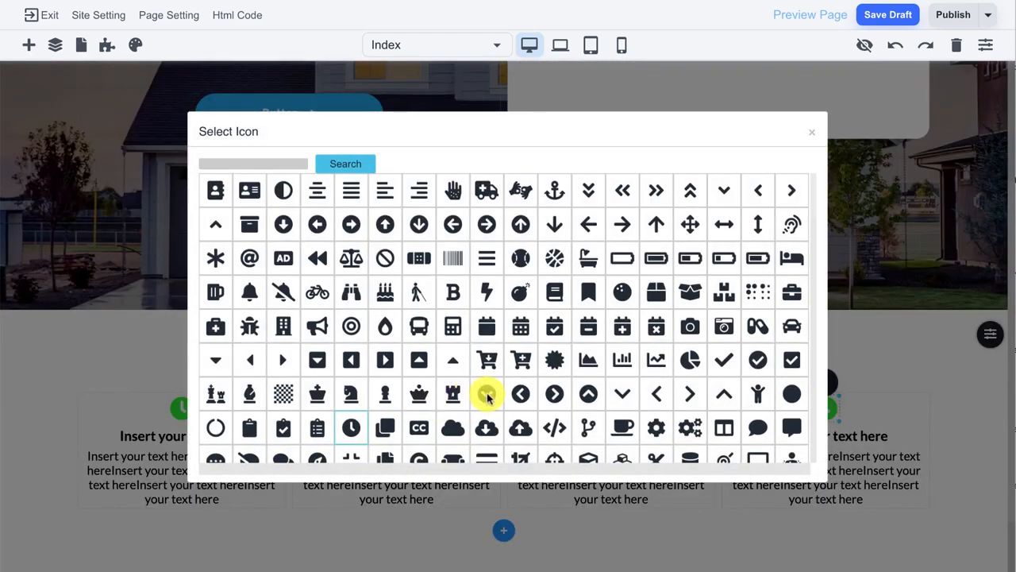
click(517, 362)
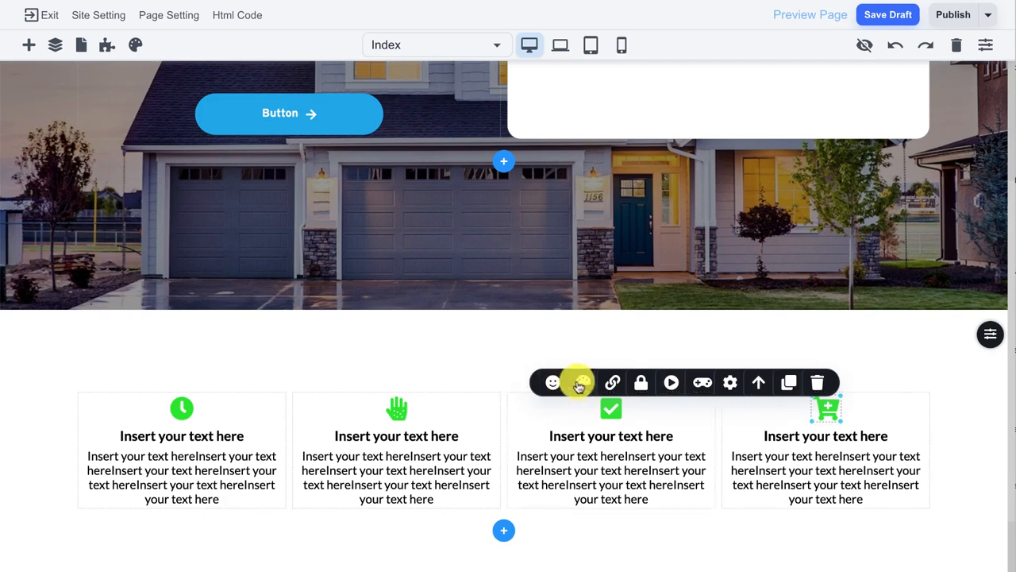
- Change the cart icon's color in the fourth column to blue
click(579, 384)
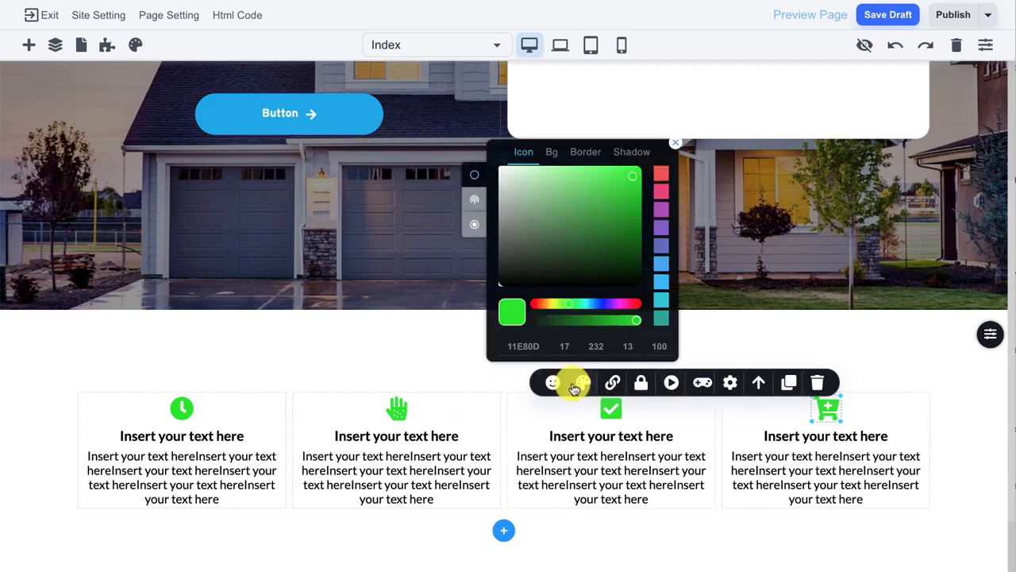
click(588, 309)
click(764, 469)
scroll(428, 383, down, 1)
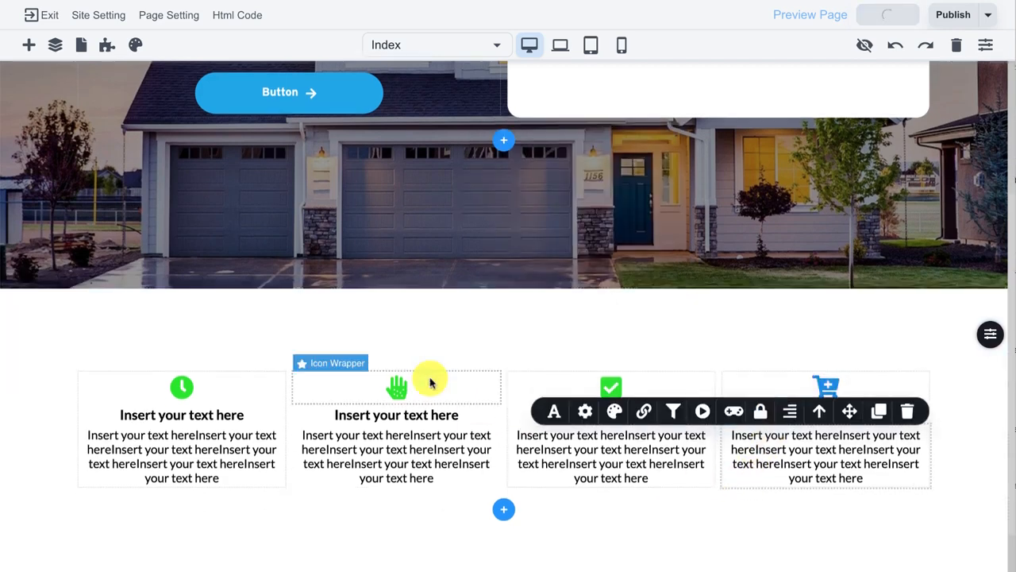
scroll(429, 383, down, 2)
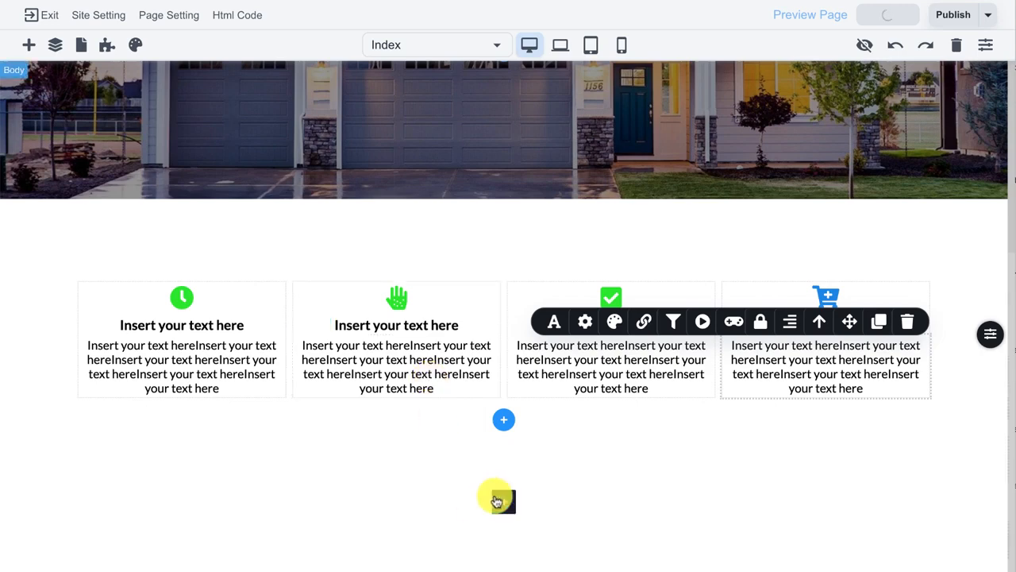
- Add a new empty section below the four-column icon section
click(496, 500)
click(471, 311)
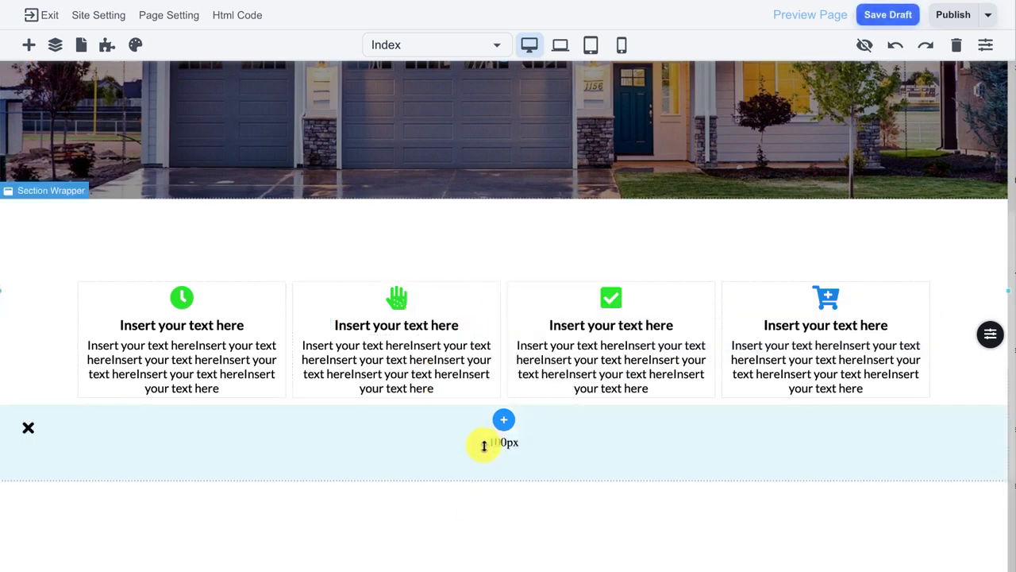
scroll(484, 446, down, 4)
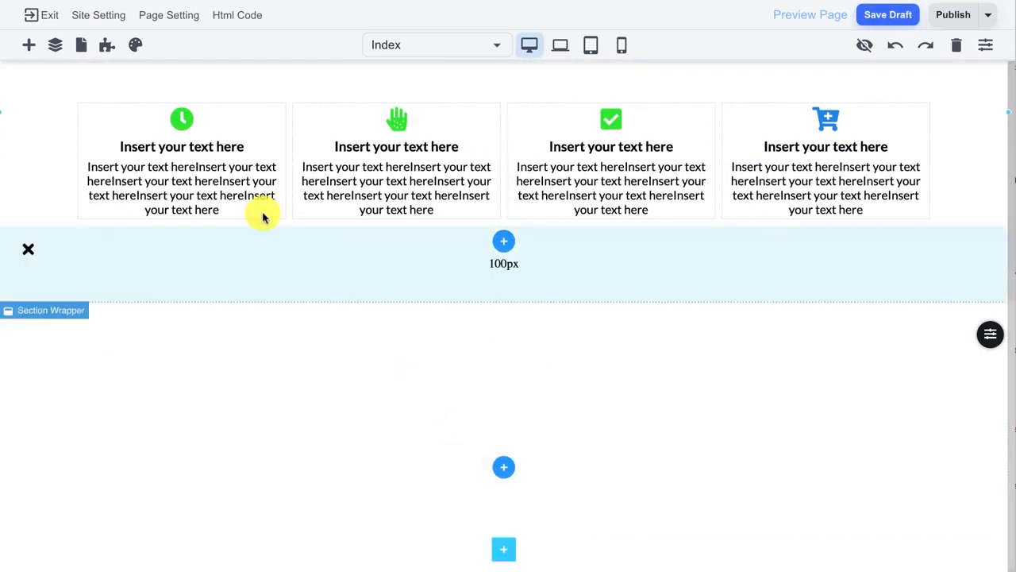
- Insert a Grid element with the 2 x 1 layout into the new empty section
click(29, 46)
scroll(89, 350, down, 5)
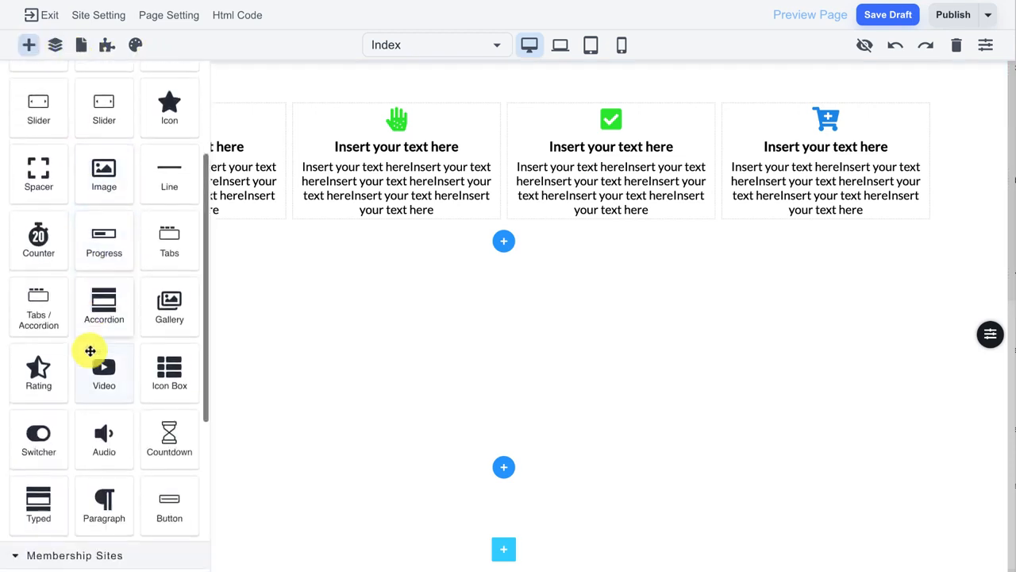
drag(97, 516, 451, 383)
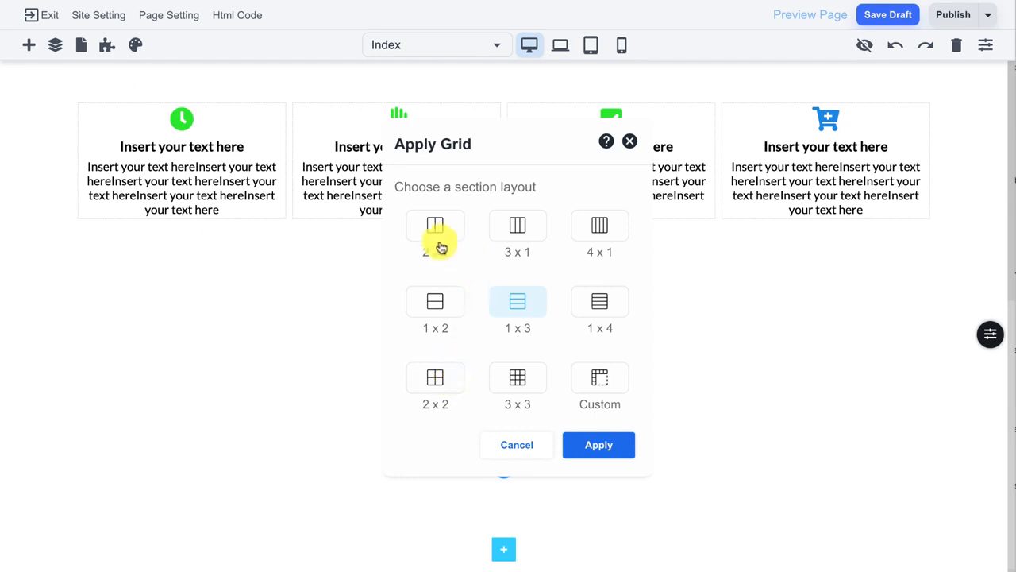
click(585, 447)
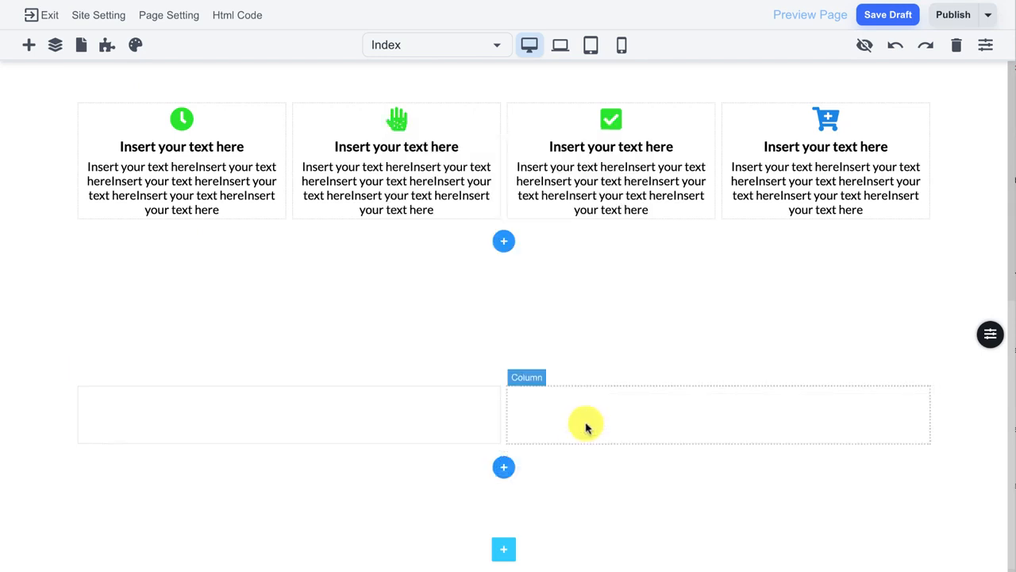
- Place an Image element in the second column of the new grid and open its image selection
click(29, 45)
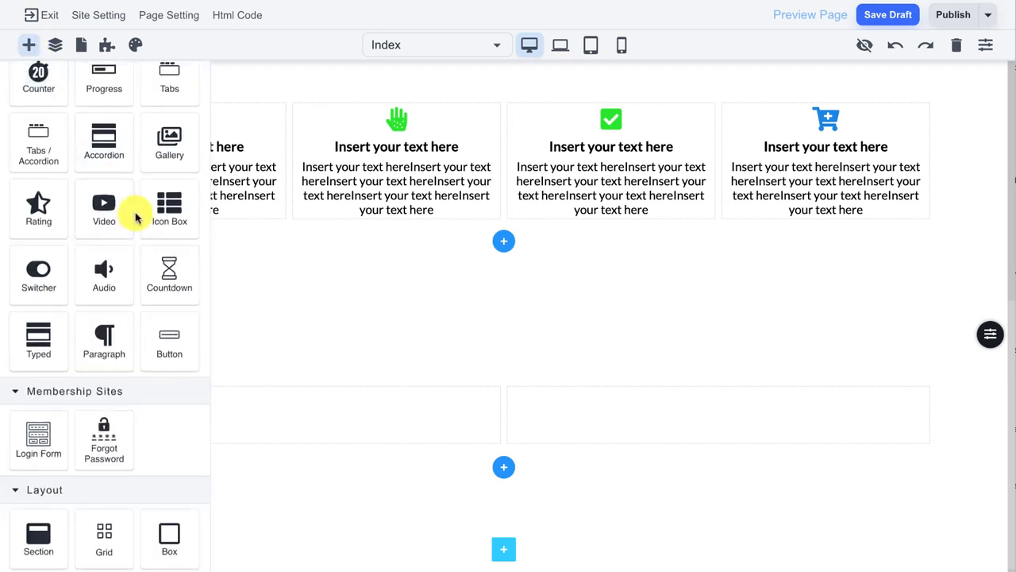
scroll(132, 211, up, 5)
drag(99, 266, 649, 431)
double_click(649, 427)
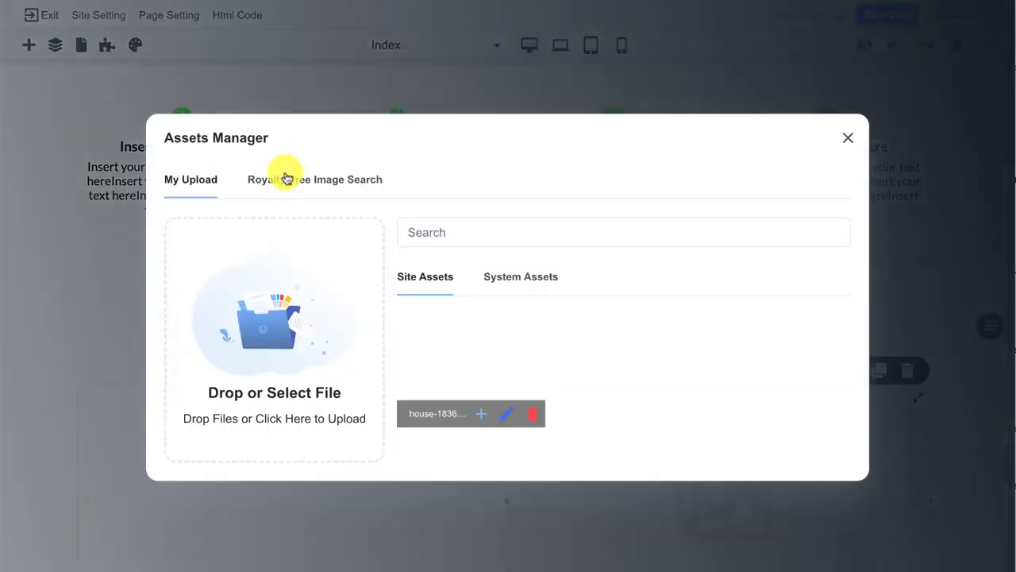
- Search the royalty-free images for "happy couple" and use the photo of the couple cooking in the kitchen
click(287, 178)
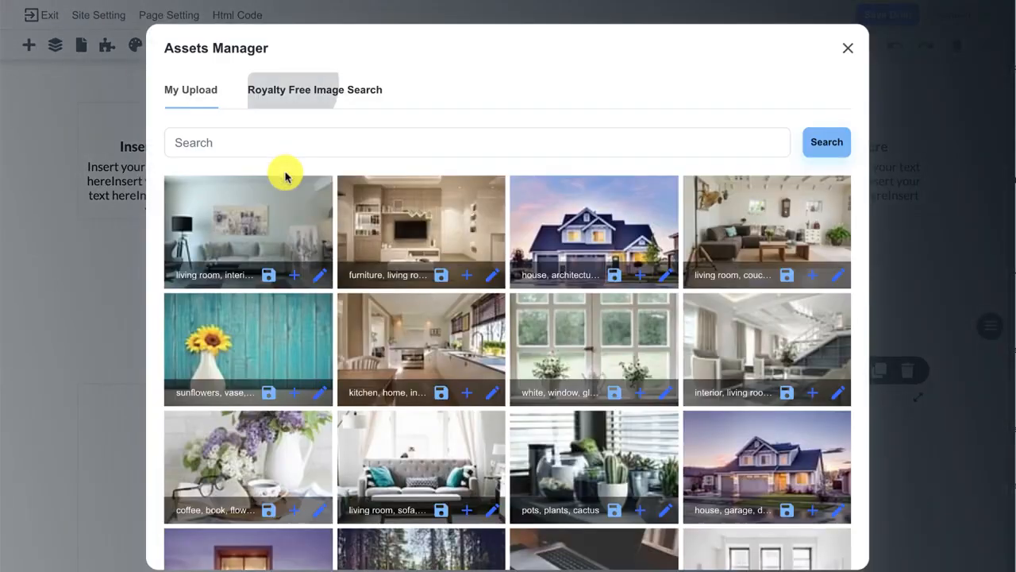
click(241, 142)
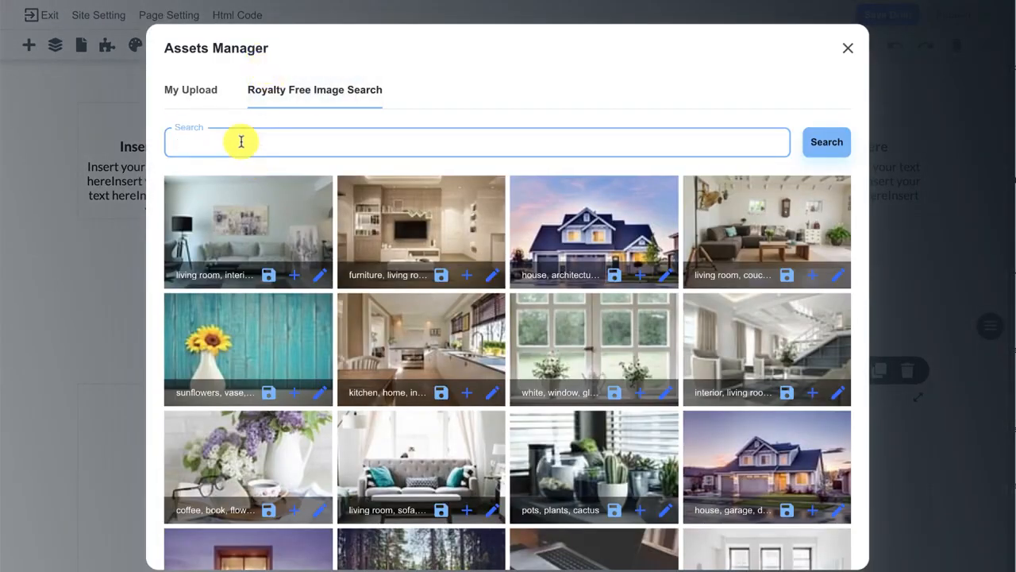
text(happy coupl)
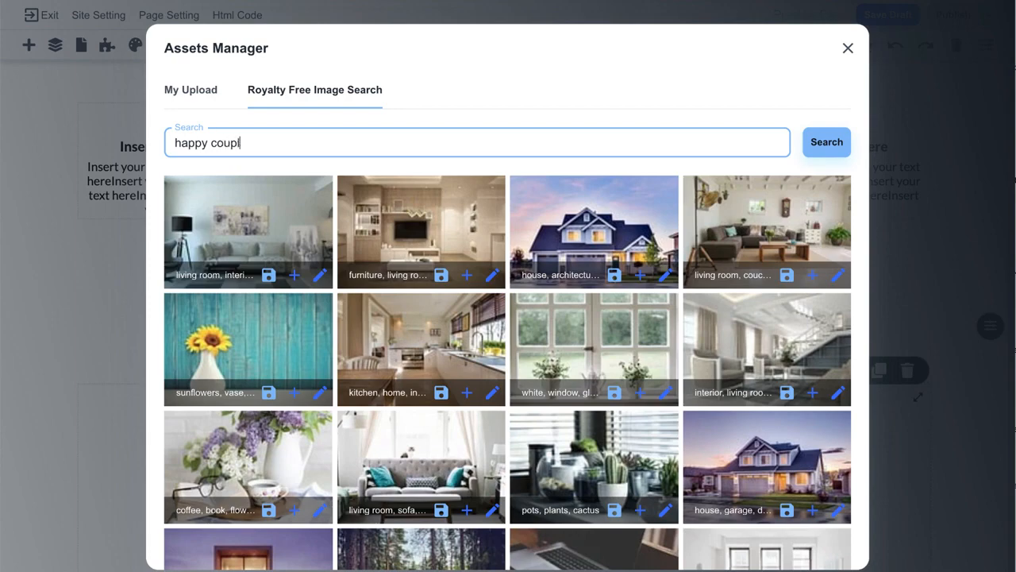
text(e)
key(Return)
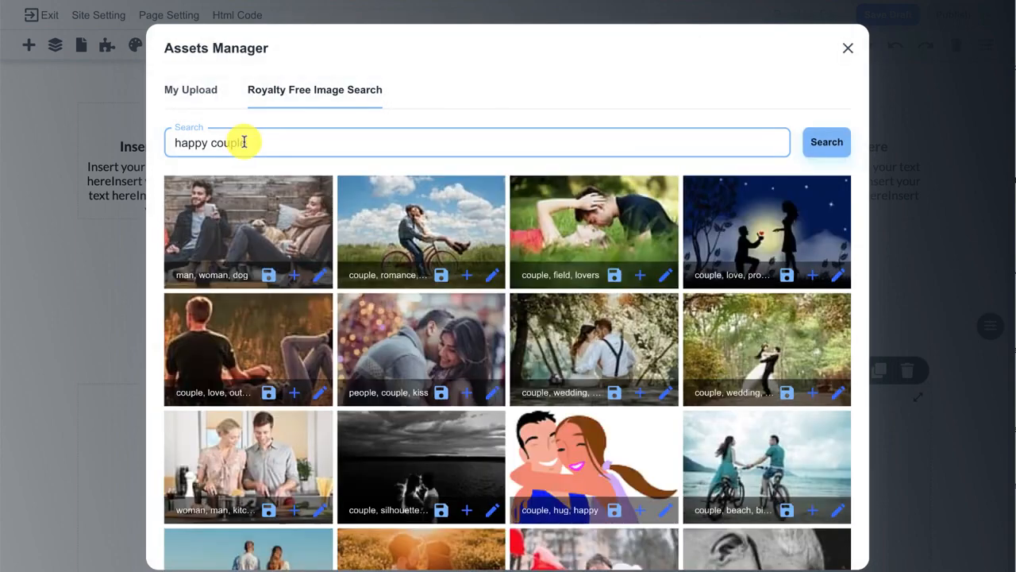
scroll(633, 281, down, 3)
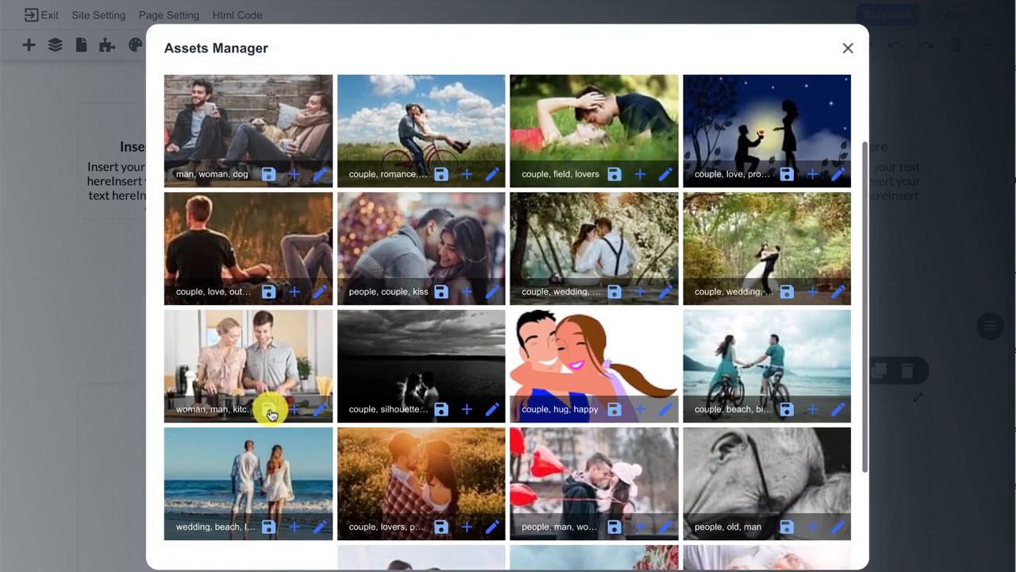
click(250, 341)
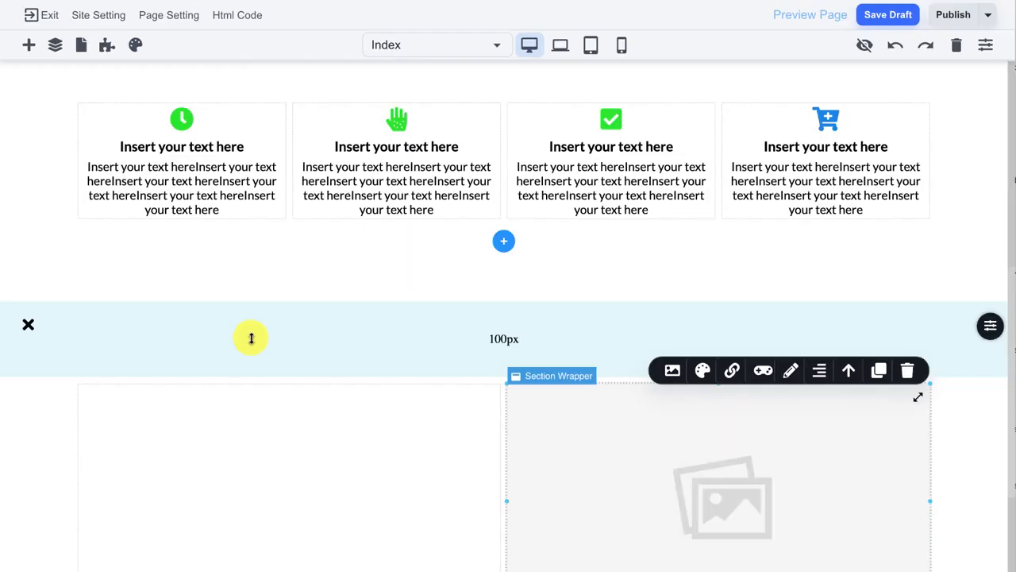
- Place a Text element in the empty first column beside the couple photo
scroll(352, 408, down, 4)
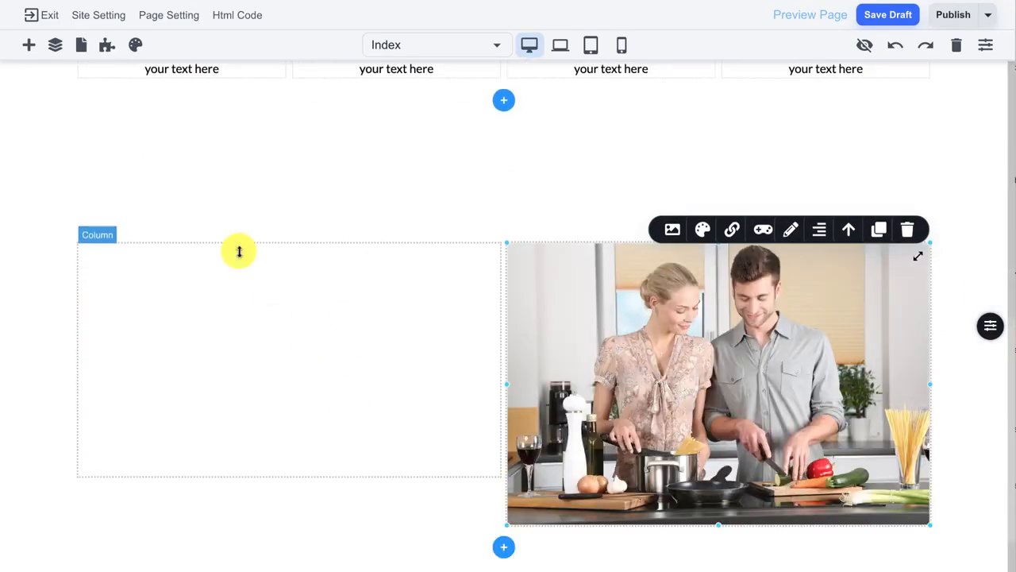
click(29, 45)
scroll(146, 193, up, 2)
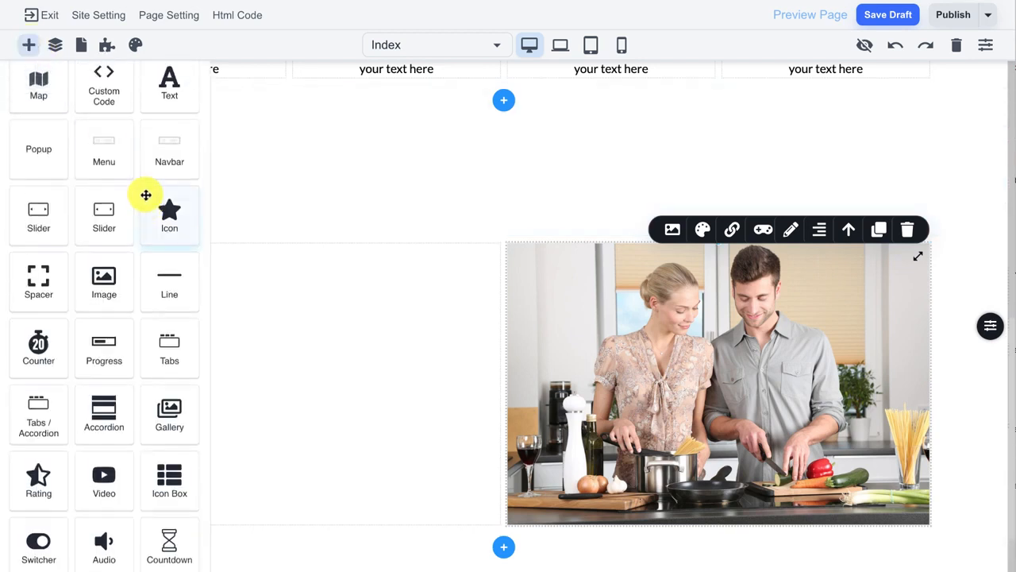
drag(162, 160, 301, 272)
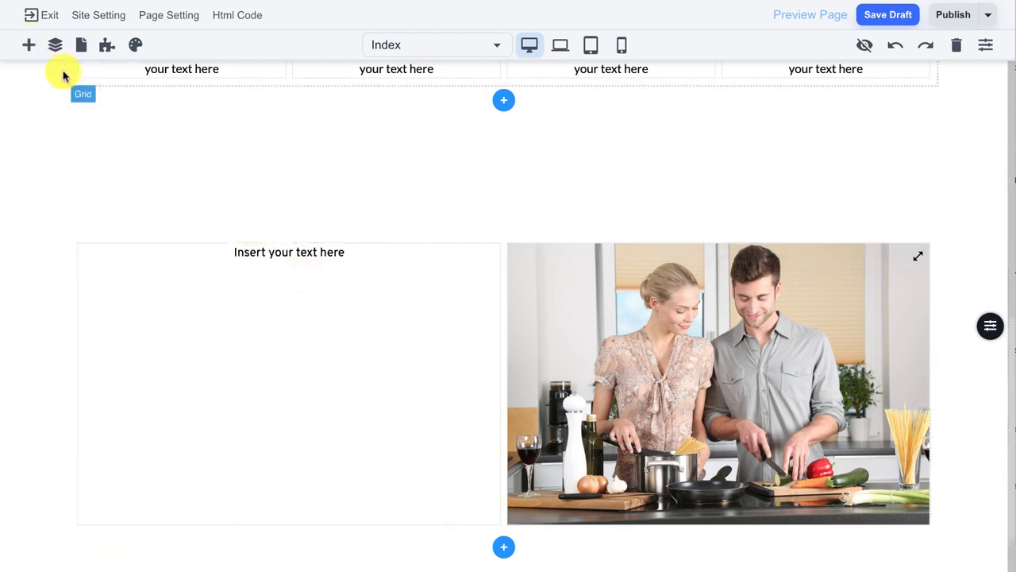
- Left-align the text in the first column and duplicate it below
click(334, 252)
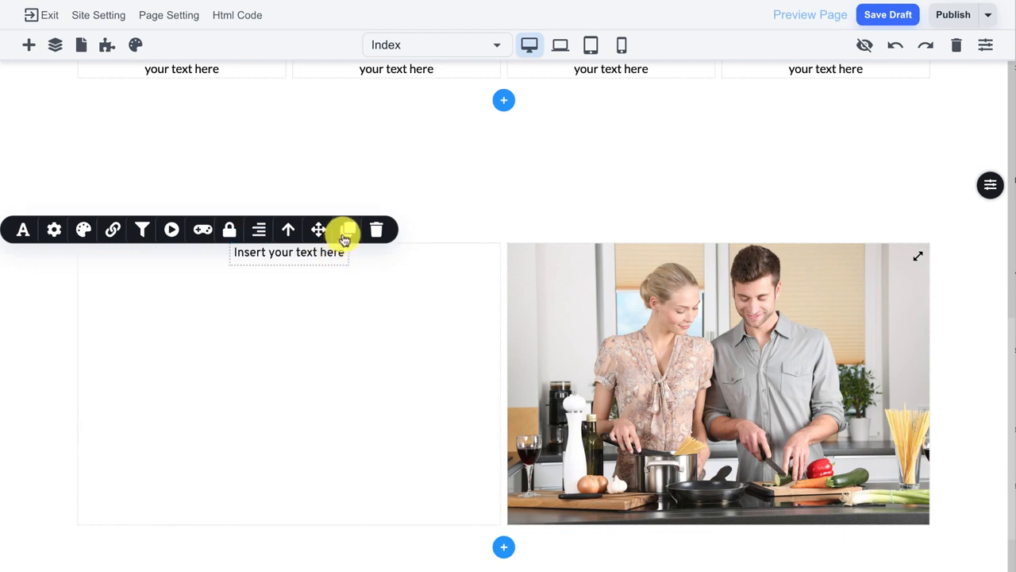
click(262, 230)
click(363, 231)
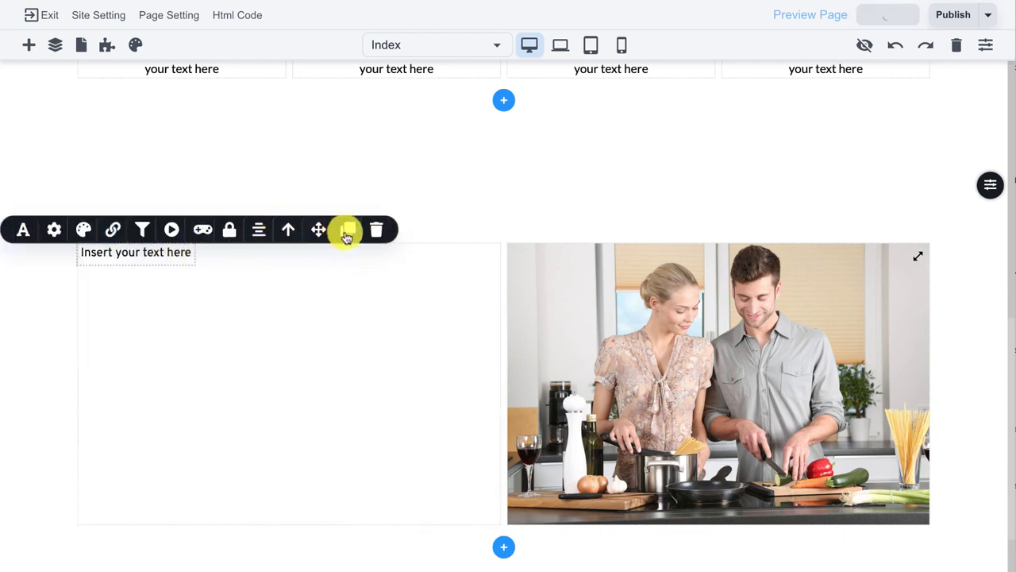
click(347, 231)
- Fill the lower text with repeated copies of "Insert your text here" to form a six-line paragraph
click(173, 273)
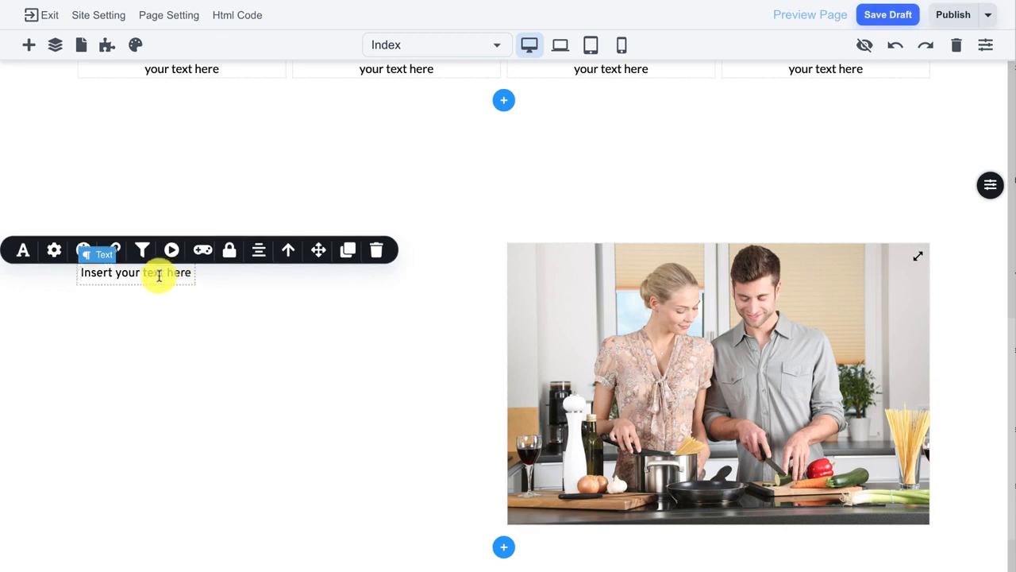
key(ctrl+v)
key(ctrl+v)
key(ctrl+v)
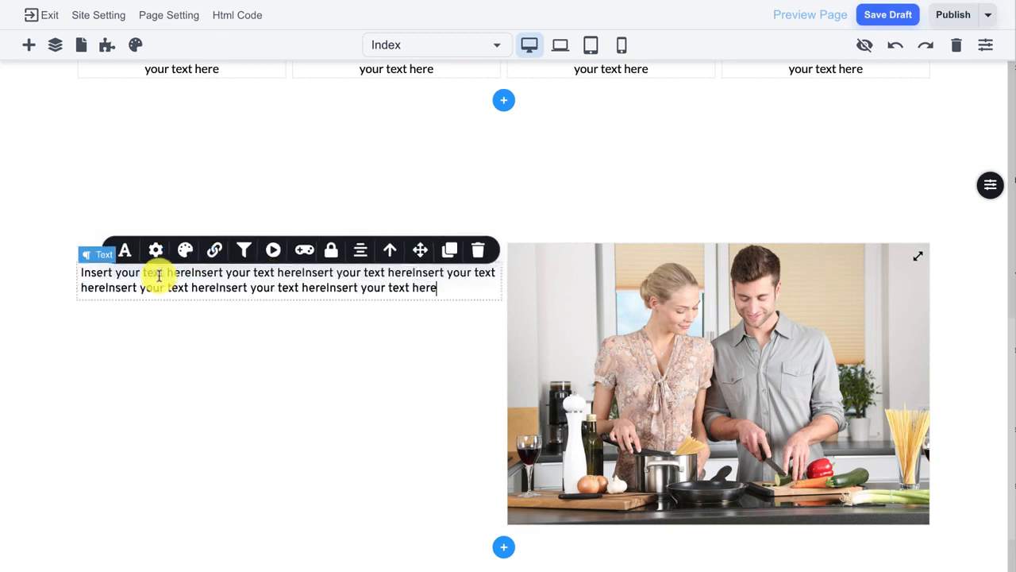
key(ctrl+v)
key(ctrl+v)
key(ctrl+v)
key(ctrl+v)
key(ctrl+v)
key(ctrl+v)
key(ctrl+v)
key(ctrl+v)
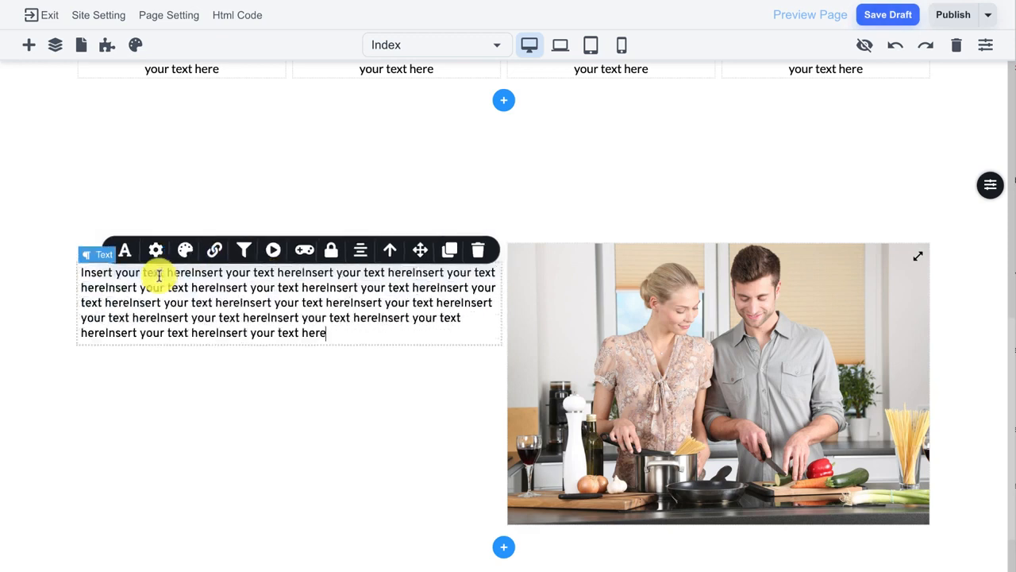
text(Insert your text here)
click(172, 404)
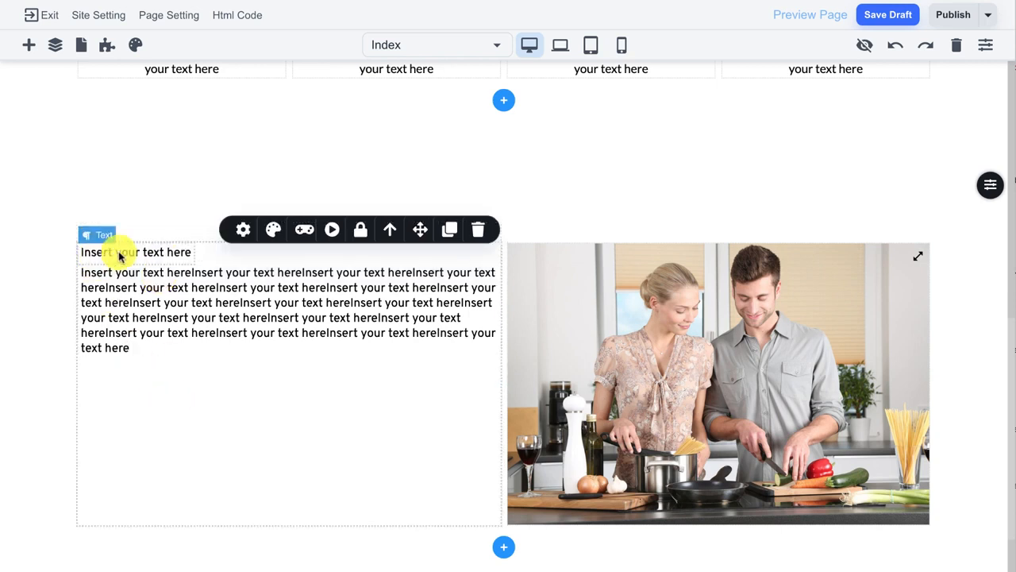
- Apply the H1 typography to the upper text in the first column
click(119, 252)
click(22, 230)
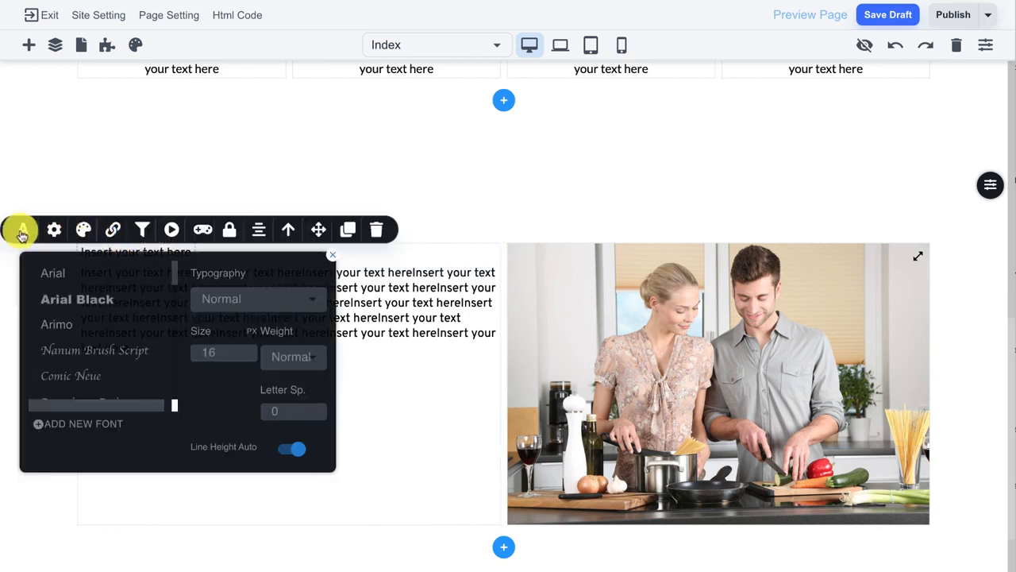
click(255, 298)
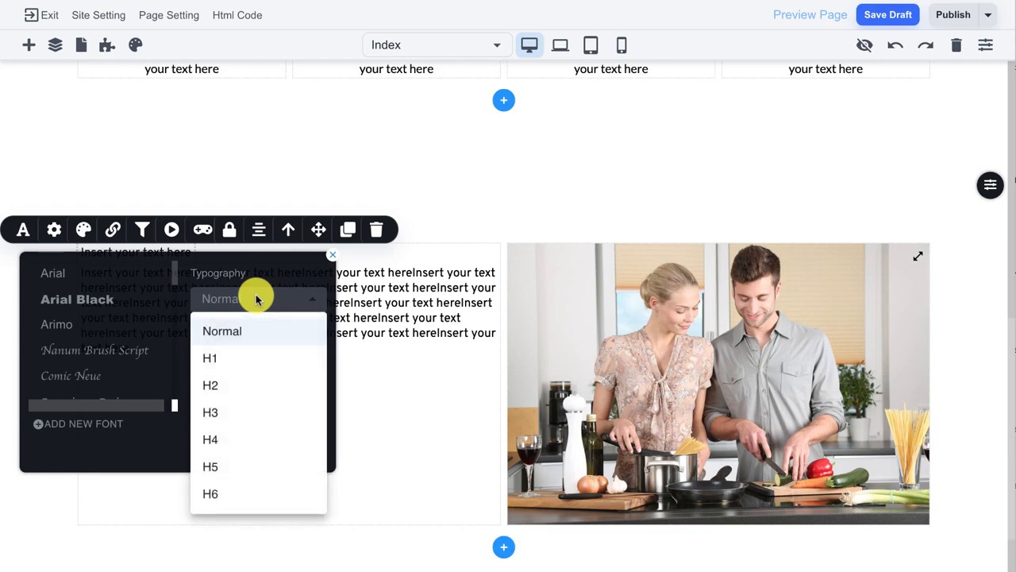
click(233, 357)
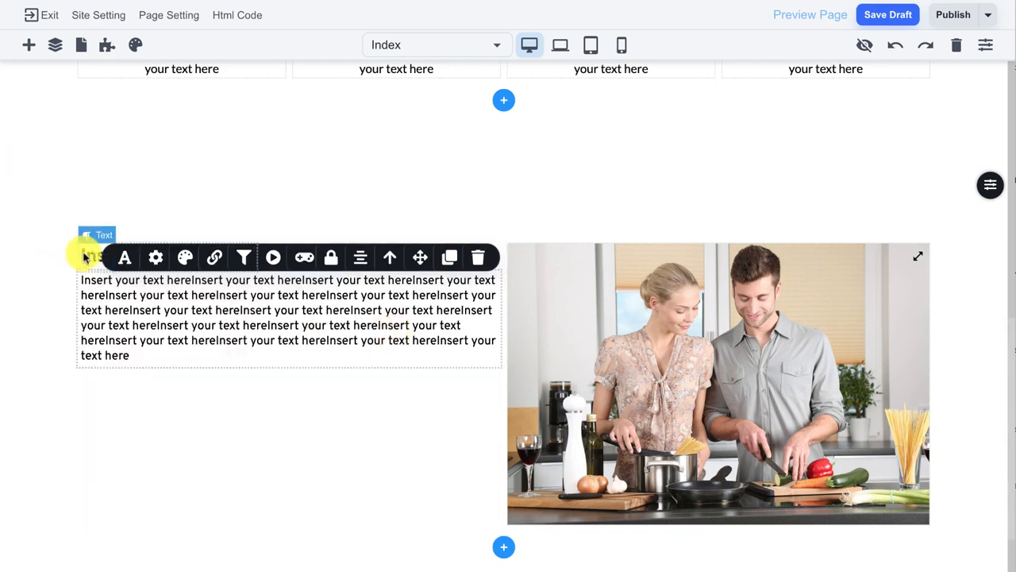
- Format the upper text with Normal typography, a size of 40 px and a different font
click(20, 230)
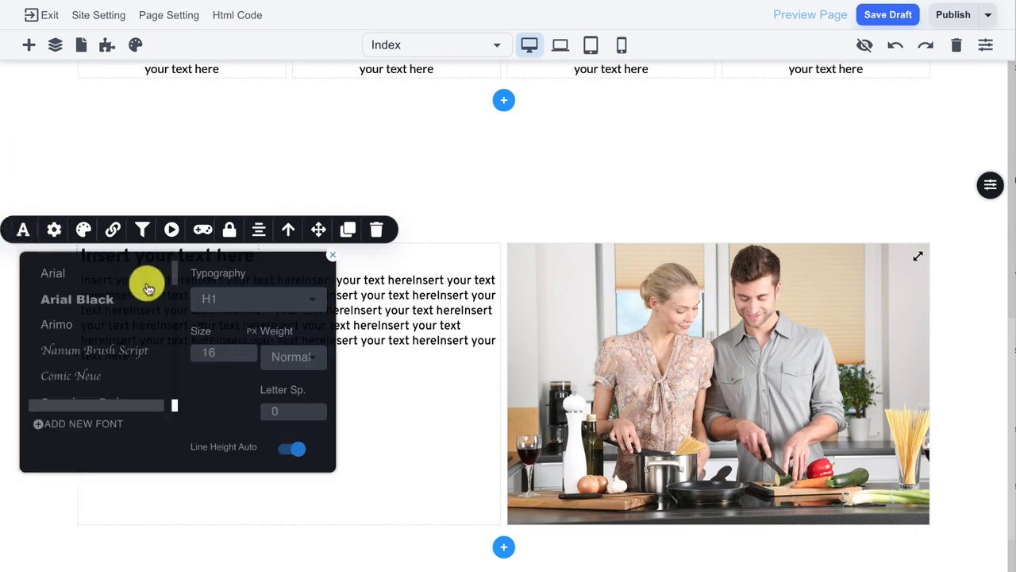
click(214, 297)
click(227, 328)
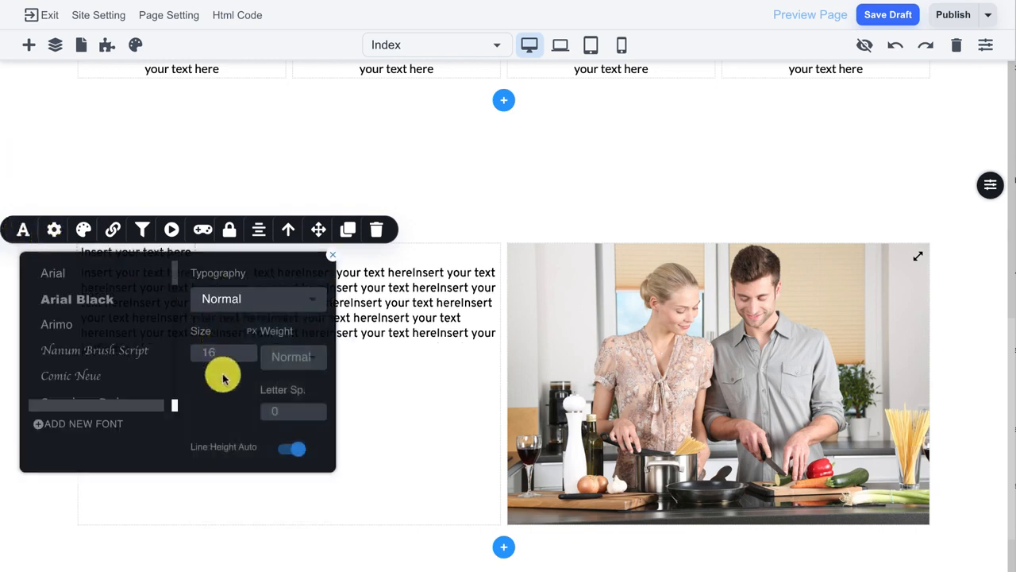
drag(226, 351, 168, 354)
text(48)
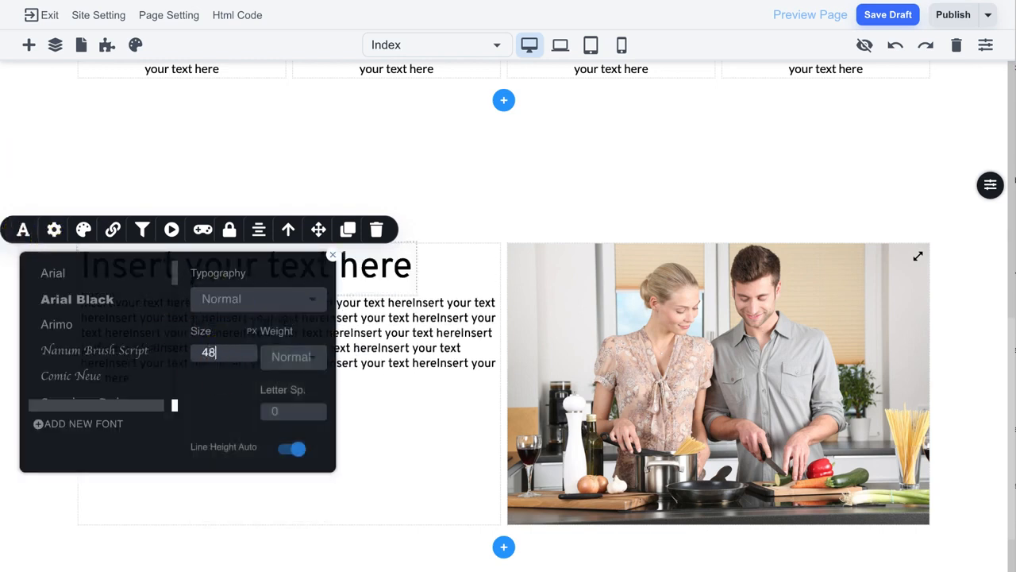
key(BackSpace)
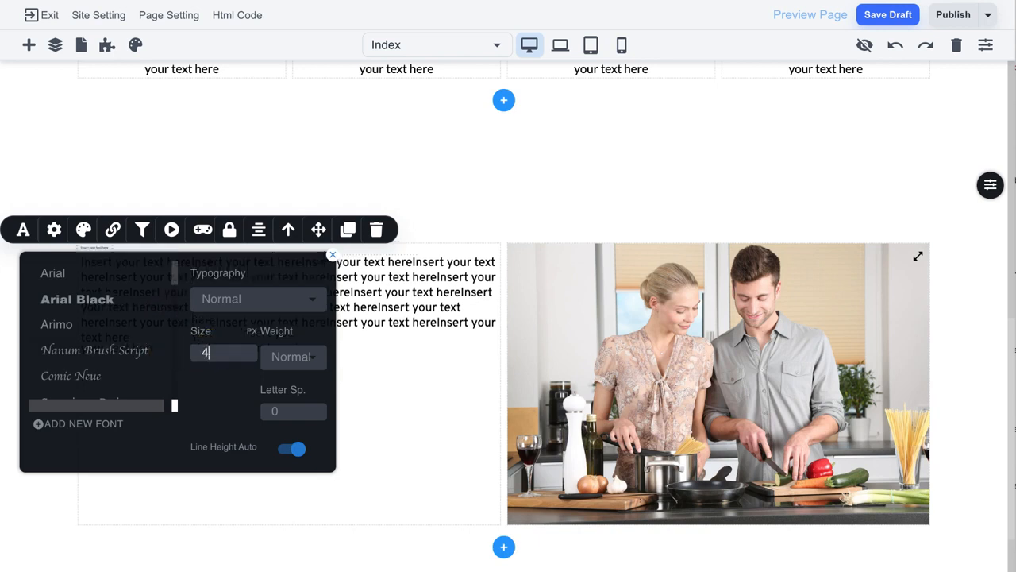
text(0)
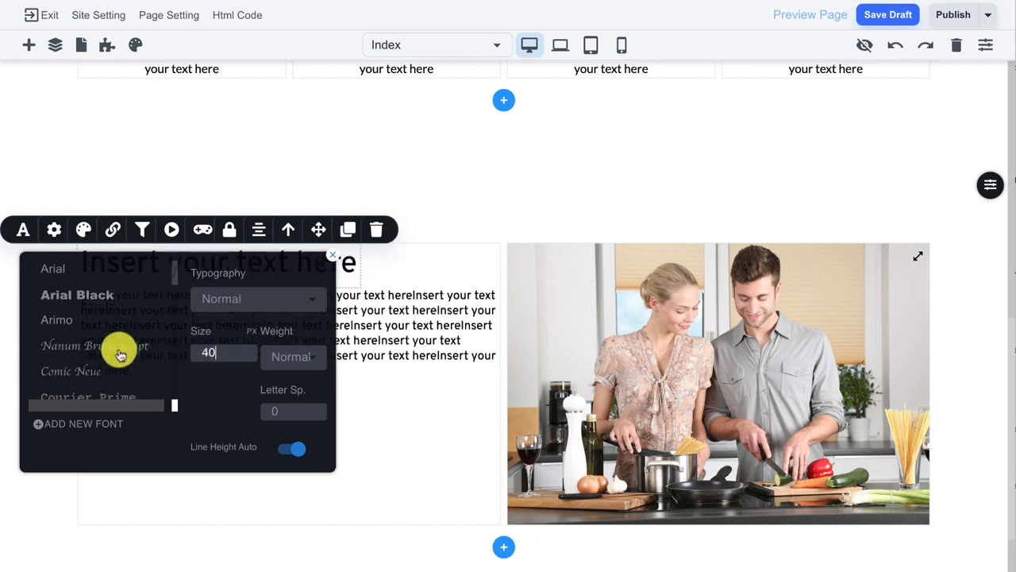
scroll(114, 347, down, 3)
click(79, 353)
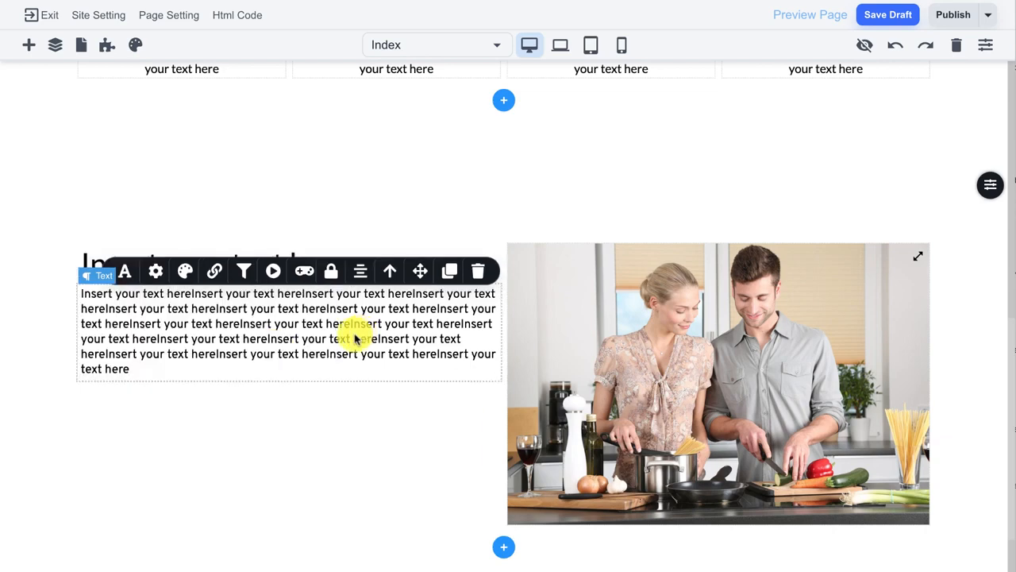
- Increase the gap above the paragraph to space it away from the heading
click(156, 271)
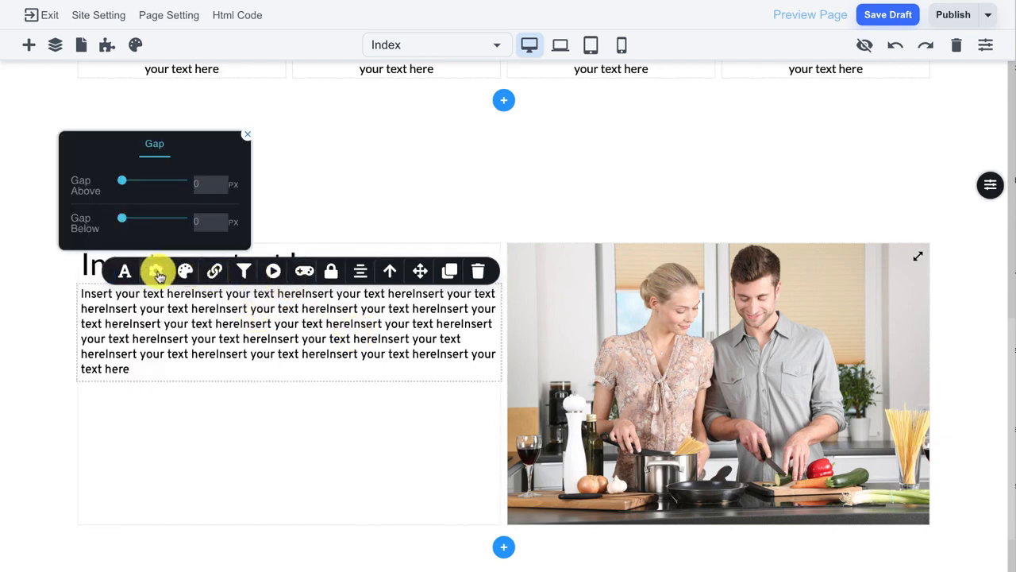
drag(122, 181, 141, 180)
click(247, 332)
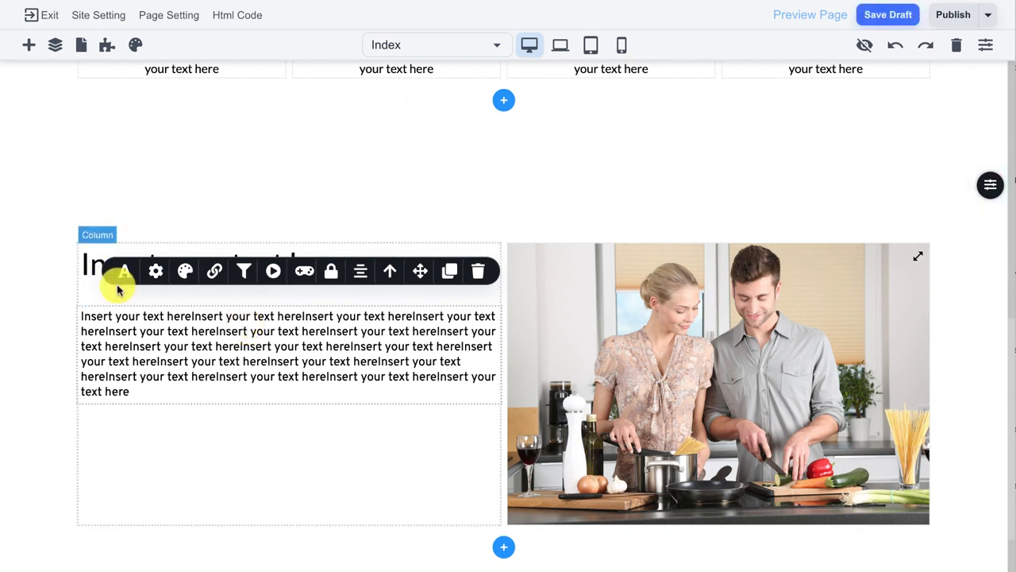
- Widen the column gap between the text column and the couple photo
click(92, 265)
click(418, 270)
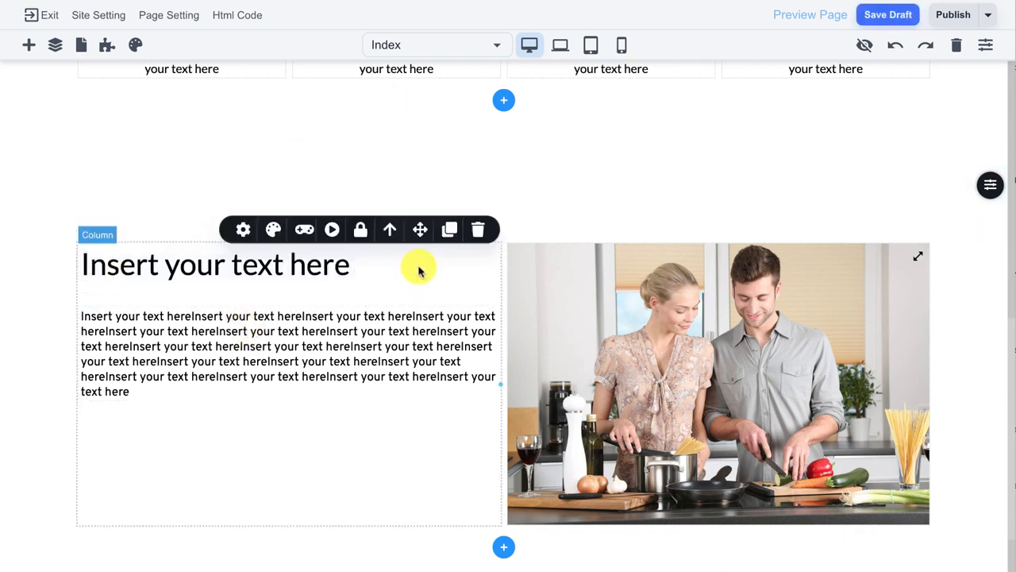
click(232, 229)
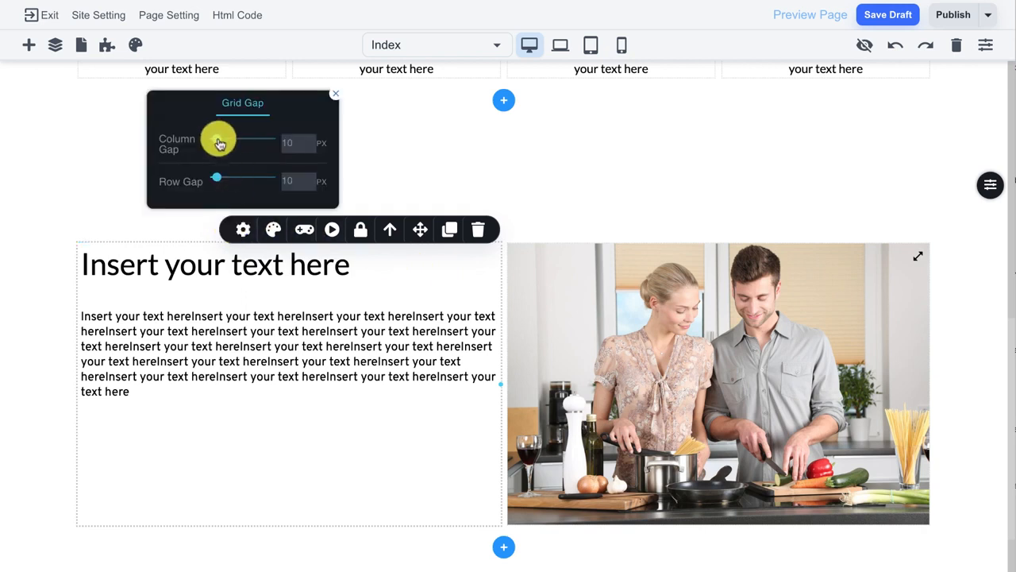
drag(218, 147, 222, 148)
- Give the two-column section a solid pale blue overlay, colour DCEEEF, at 56 opacity
click(29, 44)
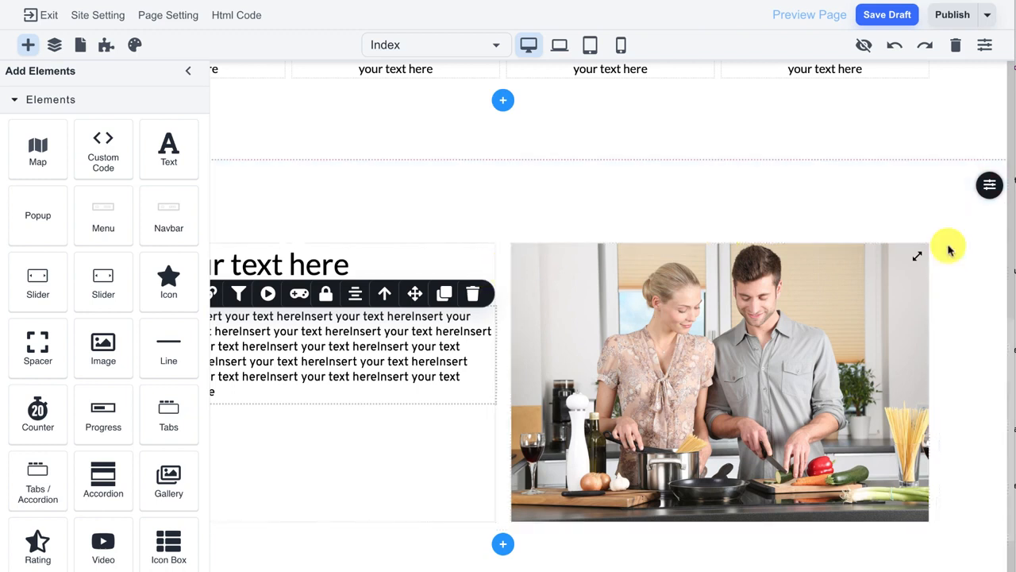
mouse_move(990, 189)
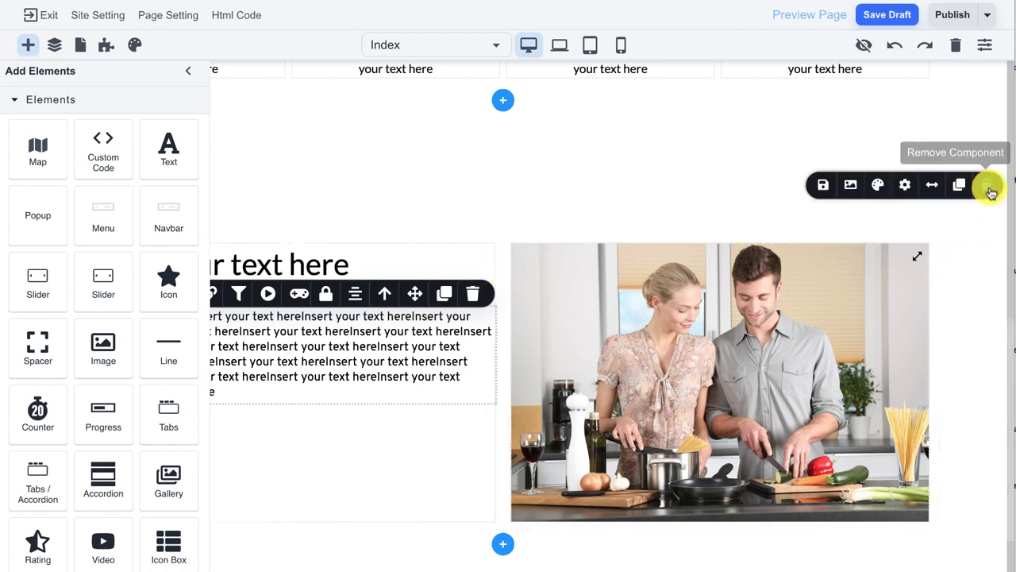
click(876, 186)
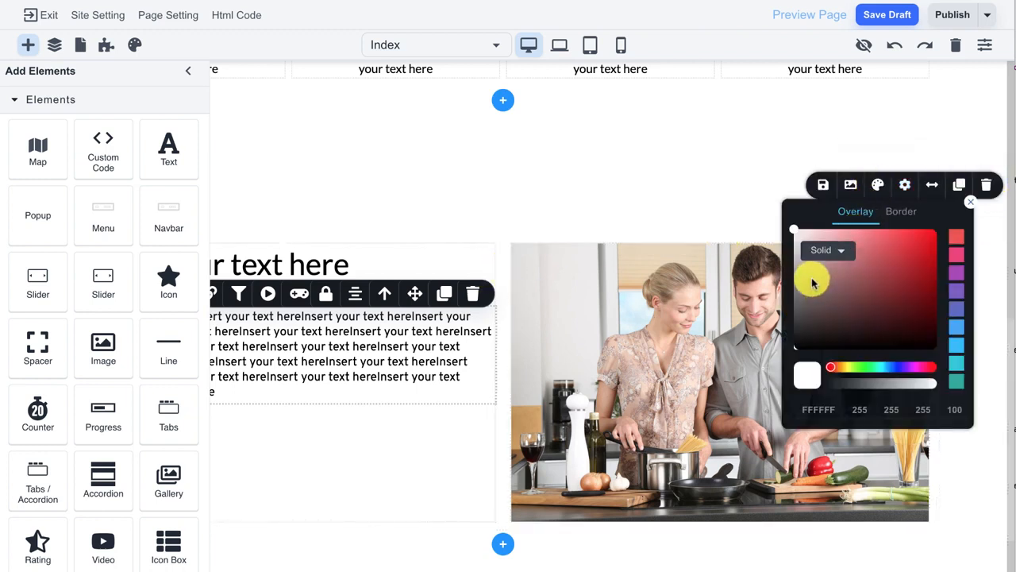
drag(856, 369, 883, 367)
mouse_move(818, 295)
mouse_down()
mouse_move(805, 243)
mouse_move(815, 233)
mouse_move(806, 236)
mouse_up()
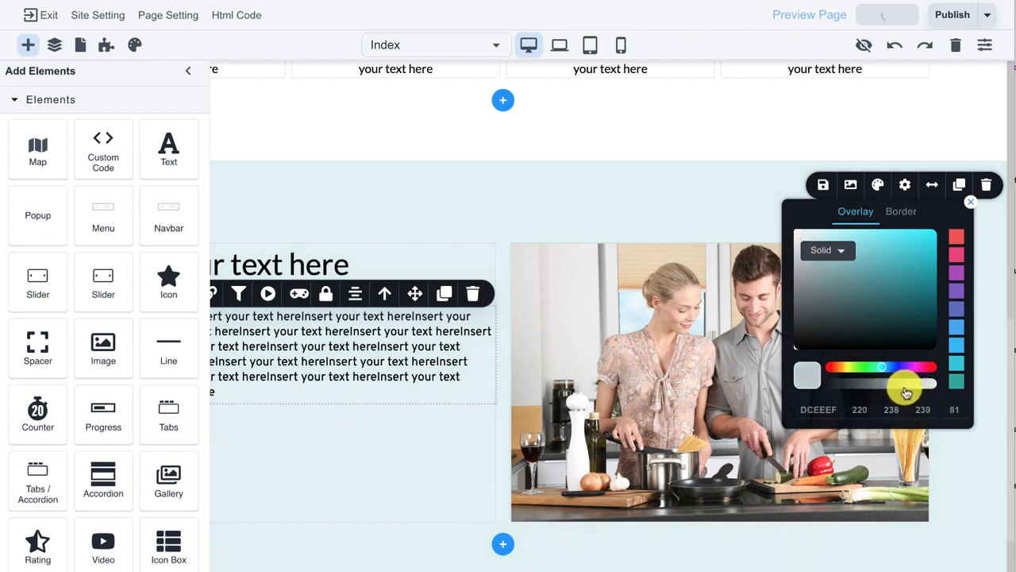
drag(891, 392, 888, 392)
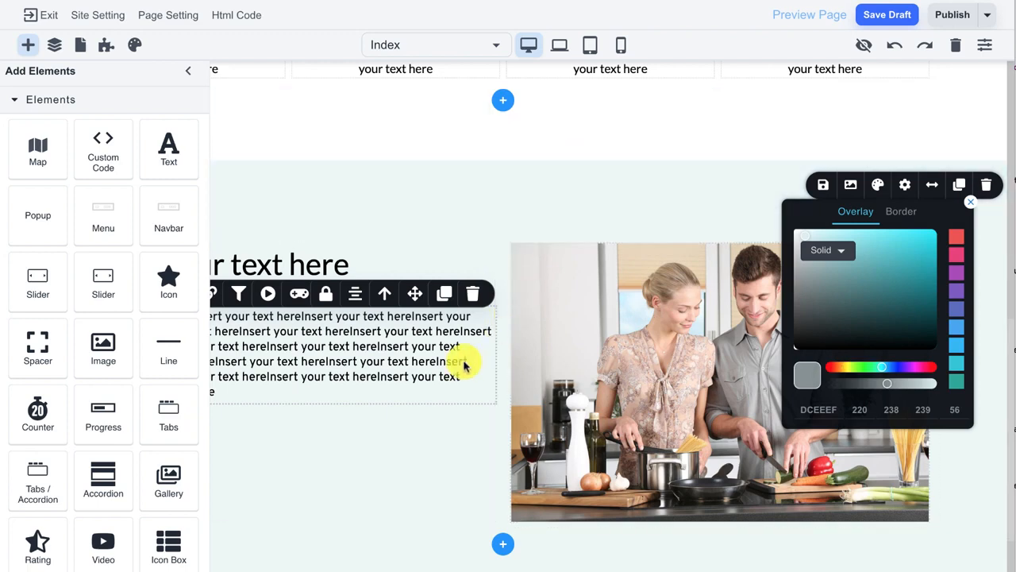
click(28, 46)
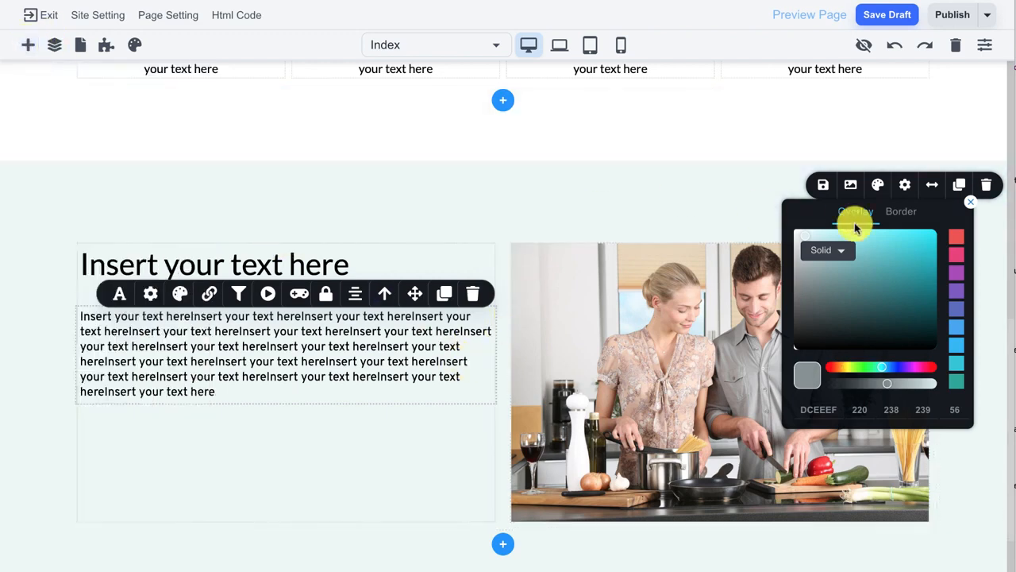
click(970, 210)
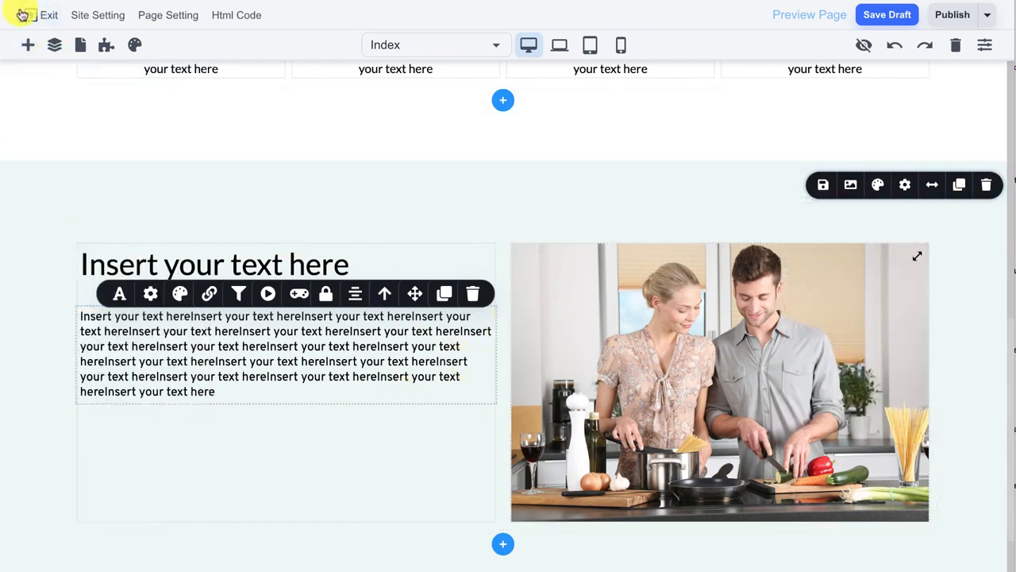
- Add a button element beneath the paragraph in the first column
click(28, 45)
scroll(111, 238, down, 3)
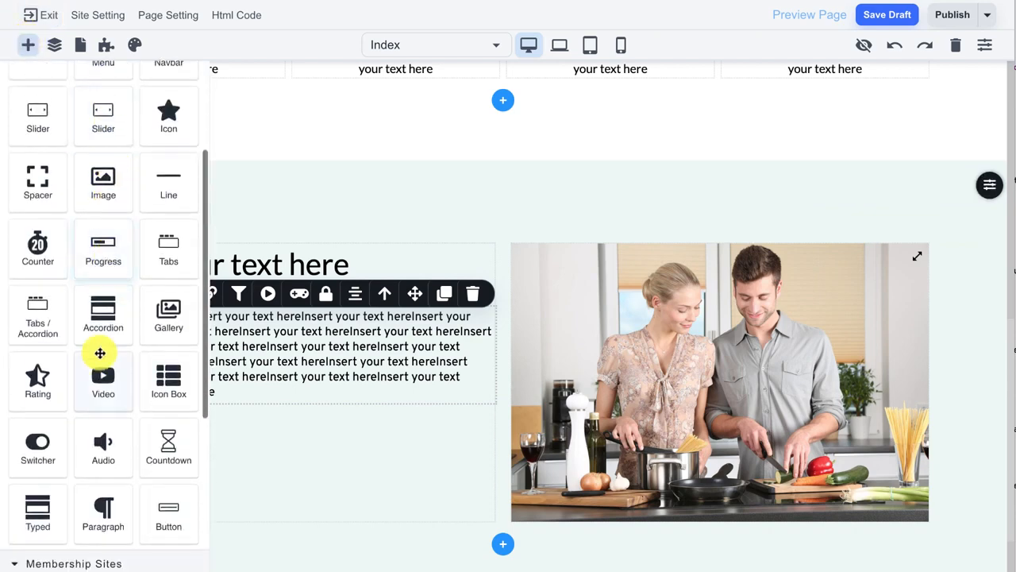
drag(167, 471, 345, 421)
click(343, 423)
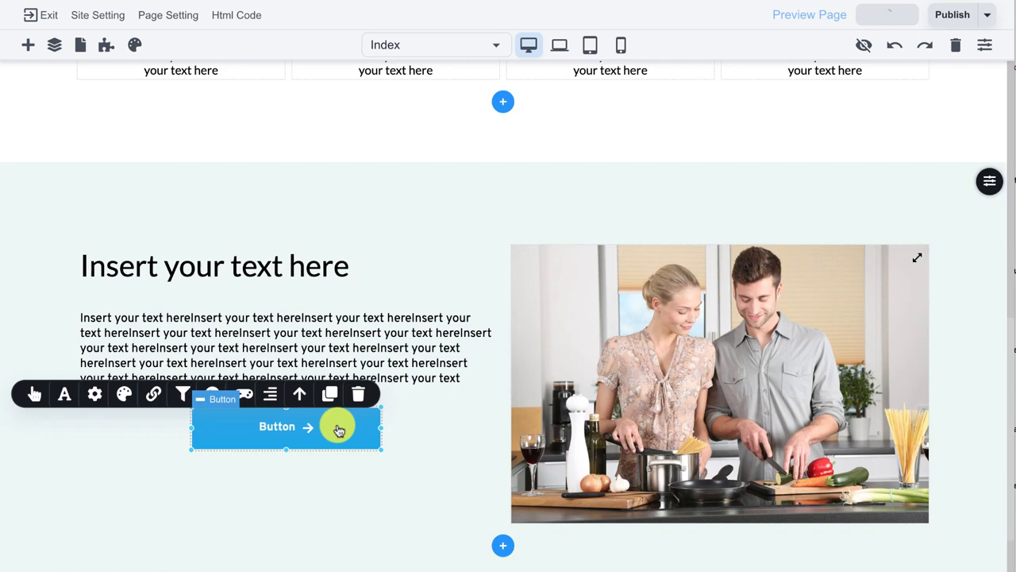
- Replace the button's arrow icon with the clock icon
click(31, 396)
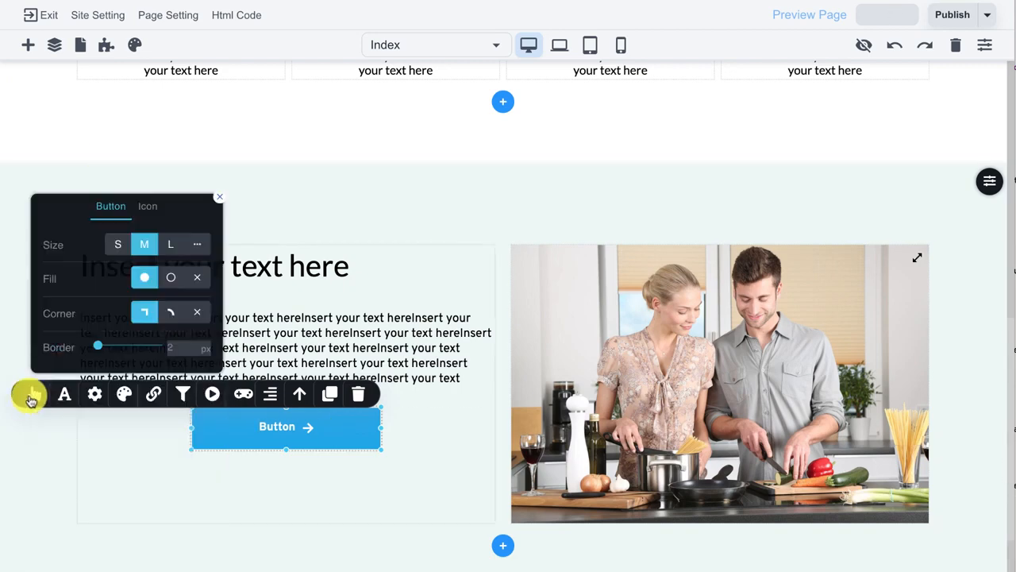
click(147, 200)
click(191, 243)
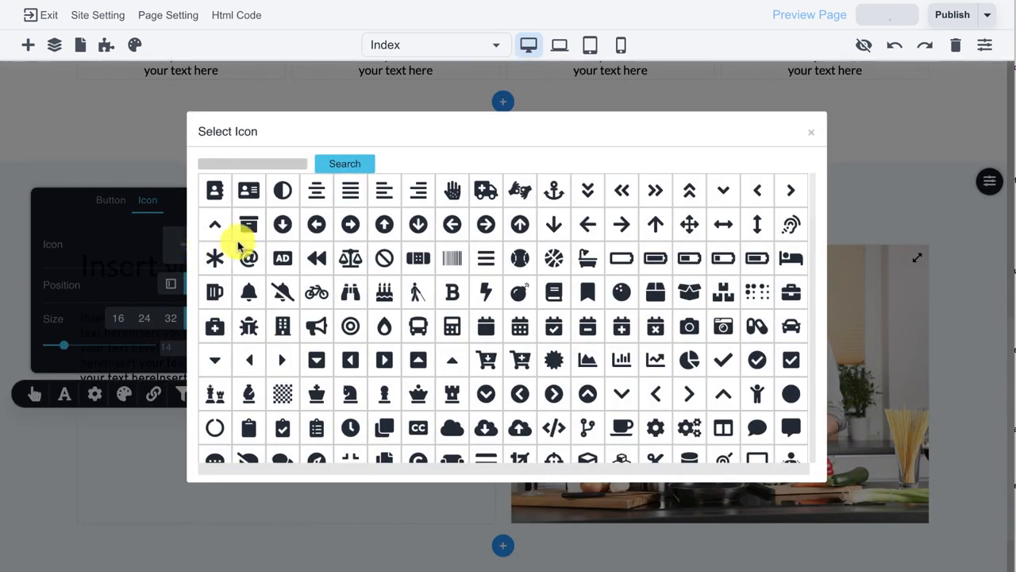
click(350, 428)
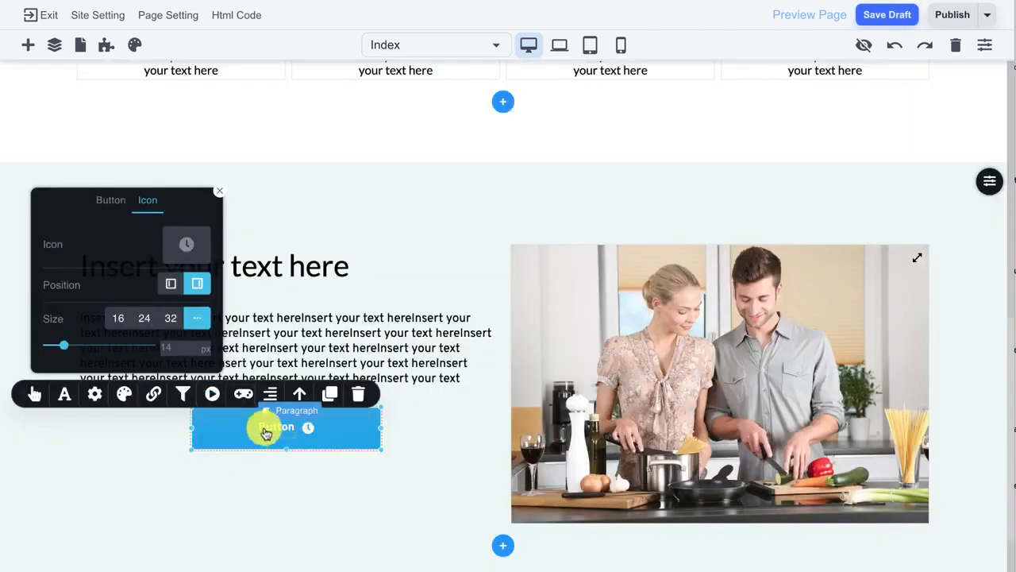
- Change the button label to "Click Here"
click(271, 430)
text(Cli)
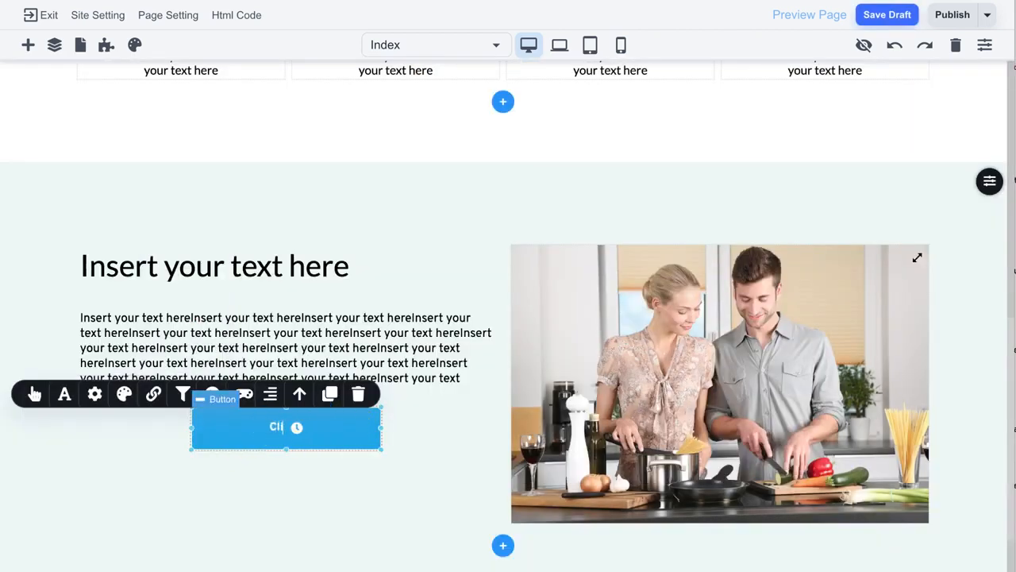
text(ck Here)
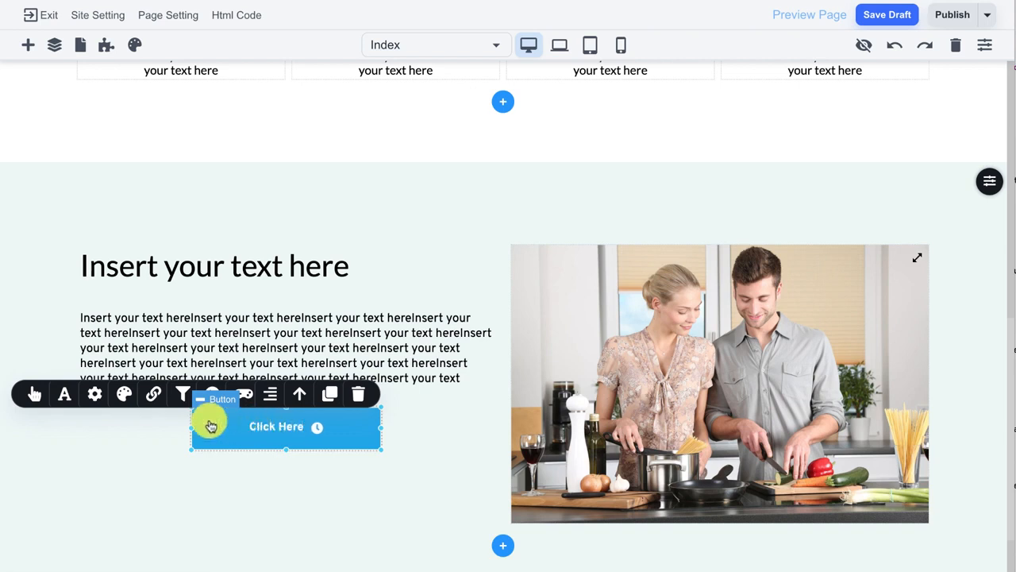
click(427, 349)
- Add a blank section below the two-column section
scroll(472, 367, down, 3)
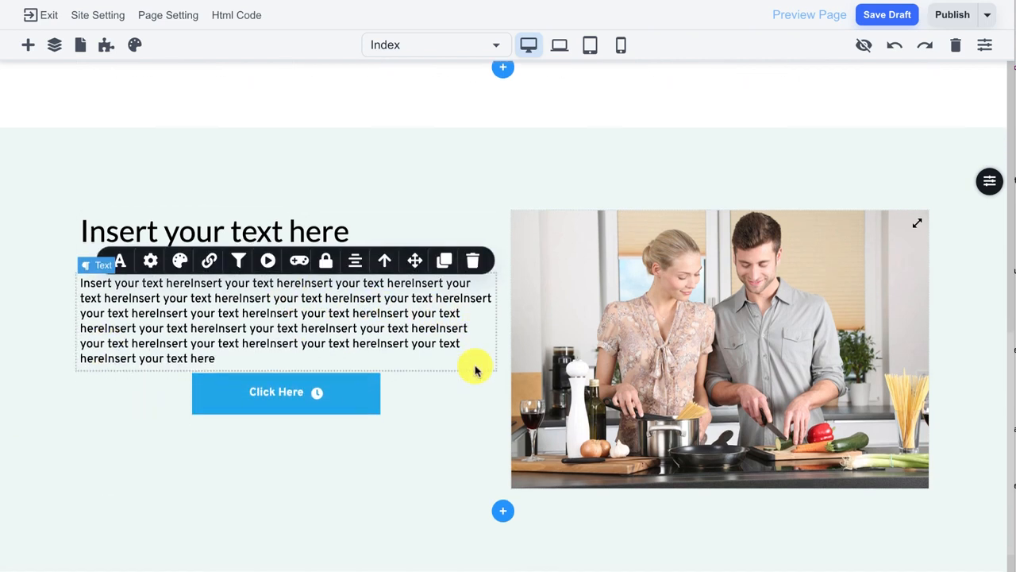
click(498, 503)
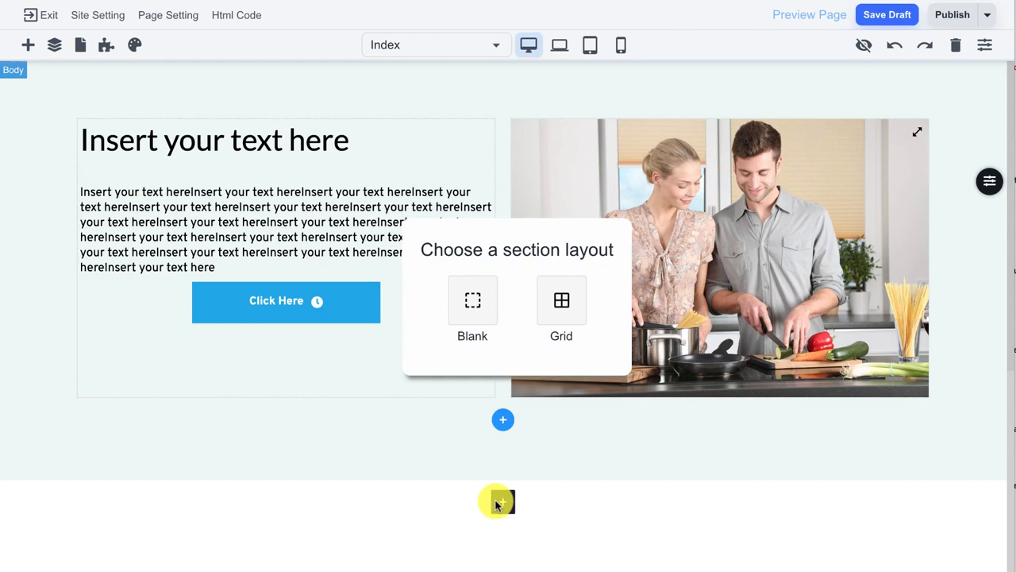
click(472, 307)
scroll(476, 356, down, 3)
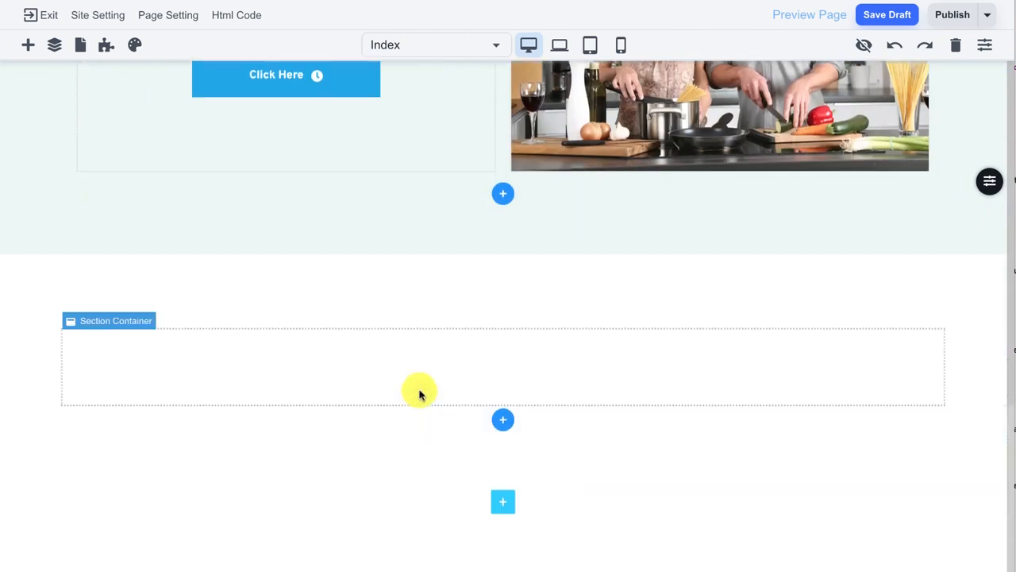
- Insert a grid in the new blank section using the 4 x 1 layout
click(405, 351)
click(29, 44)
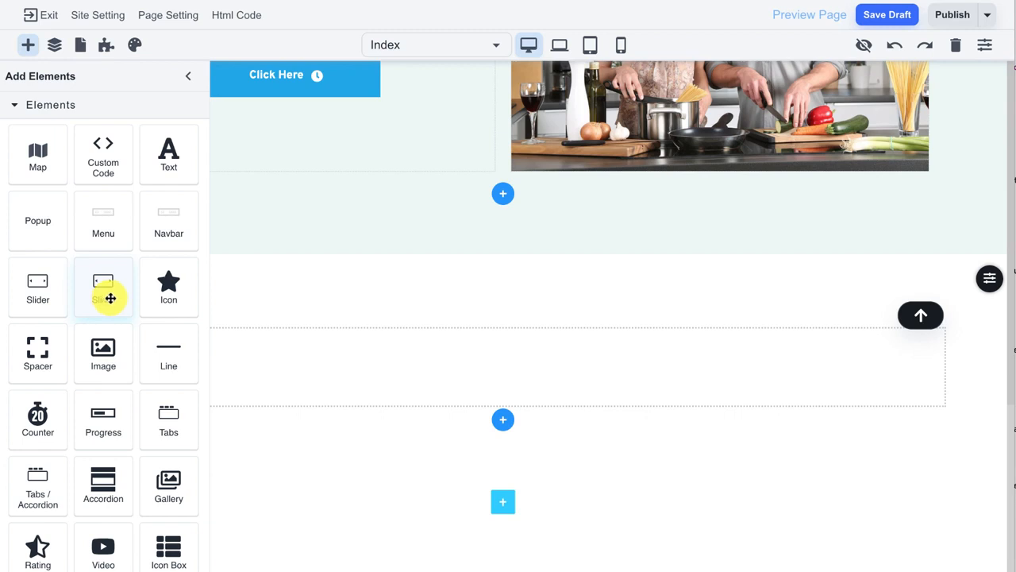
scroll(110, 298, down, 5)
drag(106, 442, 384, 371)
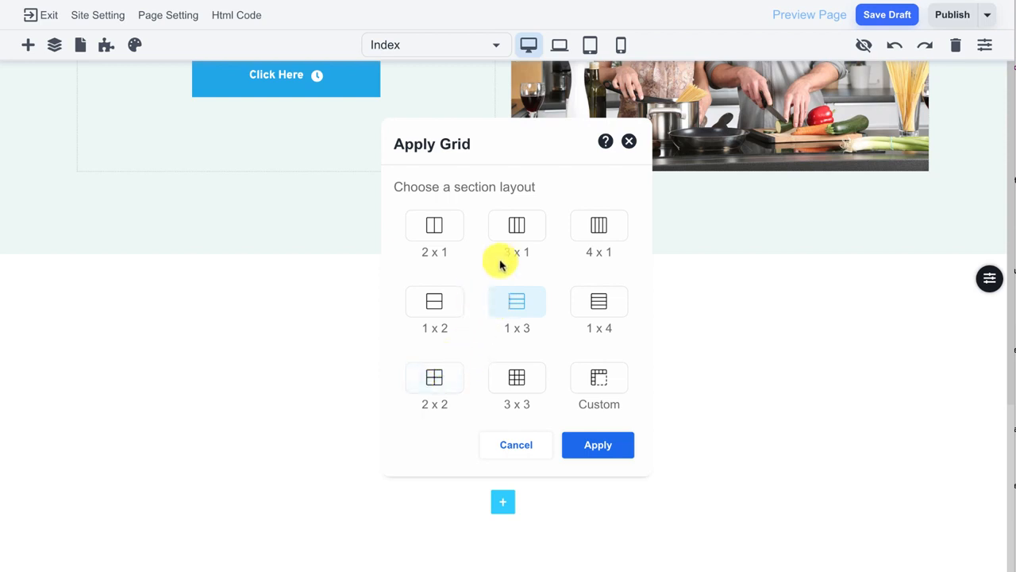
click(597, 228)
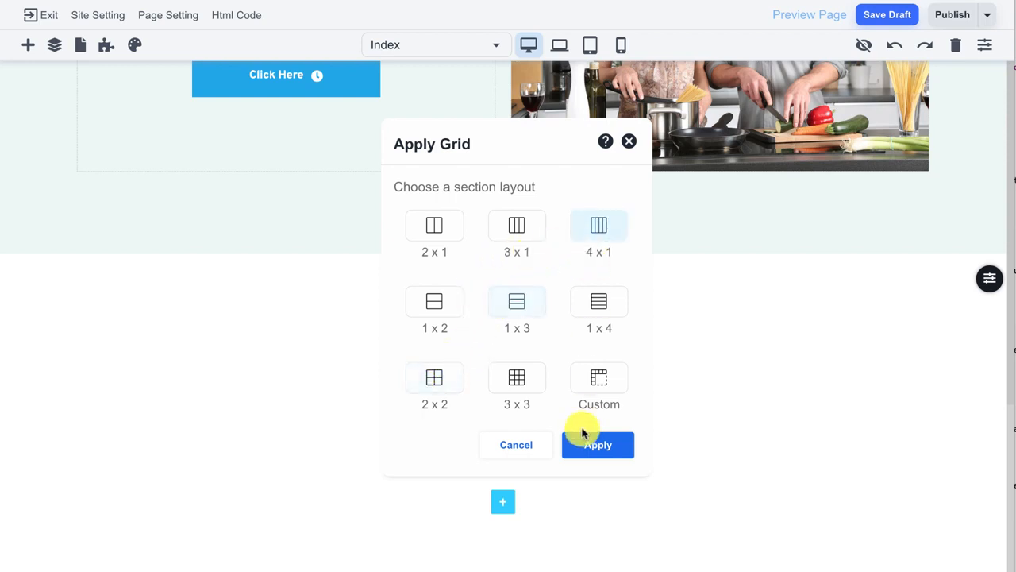
click(582, 443)
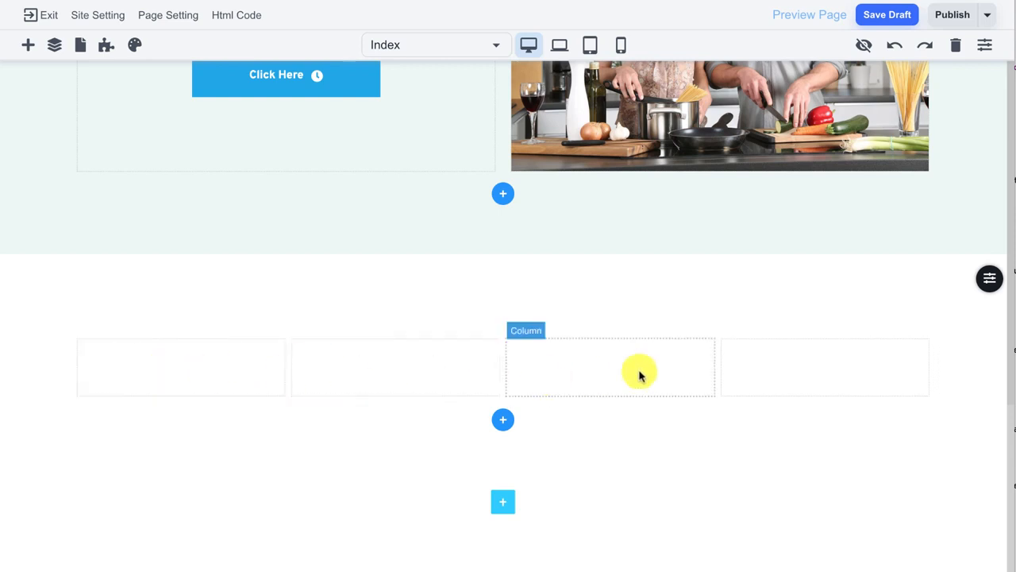
- Add a text element to the fourth column of the new grid and duplicate it
click(28, 44)
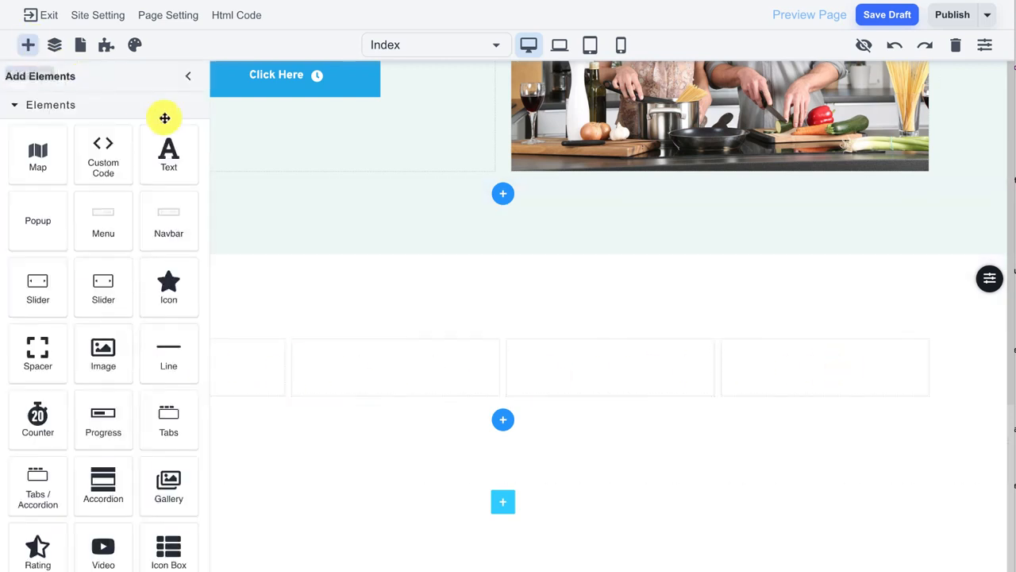
drag(167, 142, 789, 359)
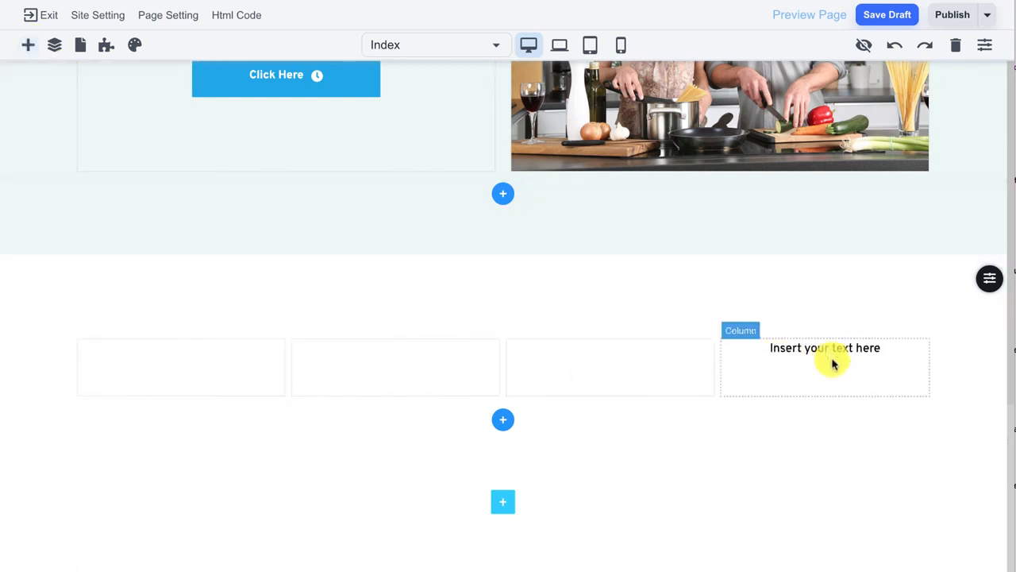
click(856, 353)
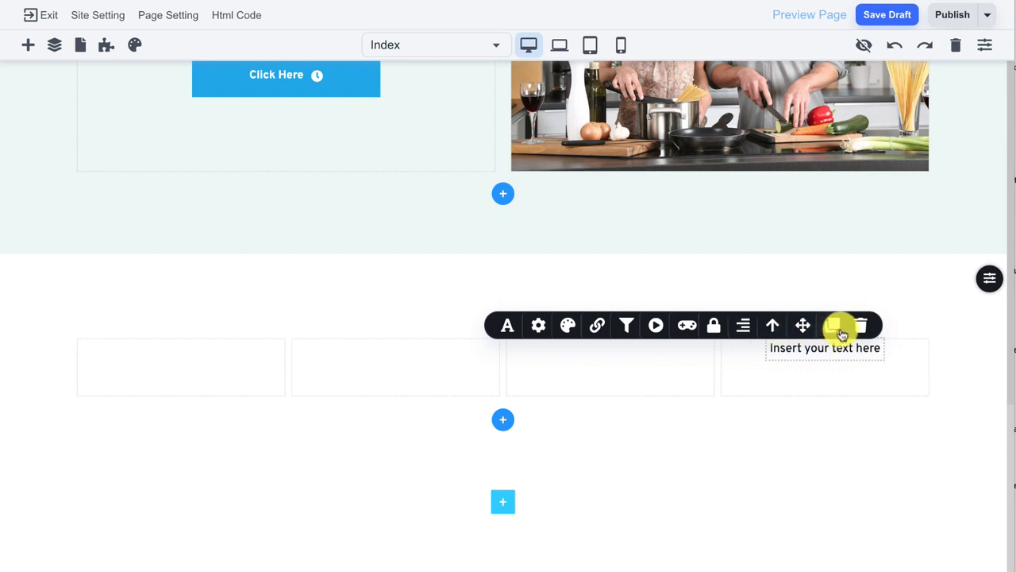
- Left-align the upper text in the fourth column and replace its content with "Questions?"
click(743, 325)
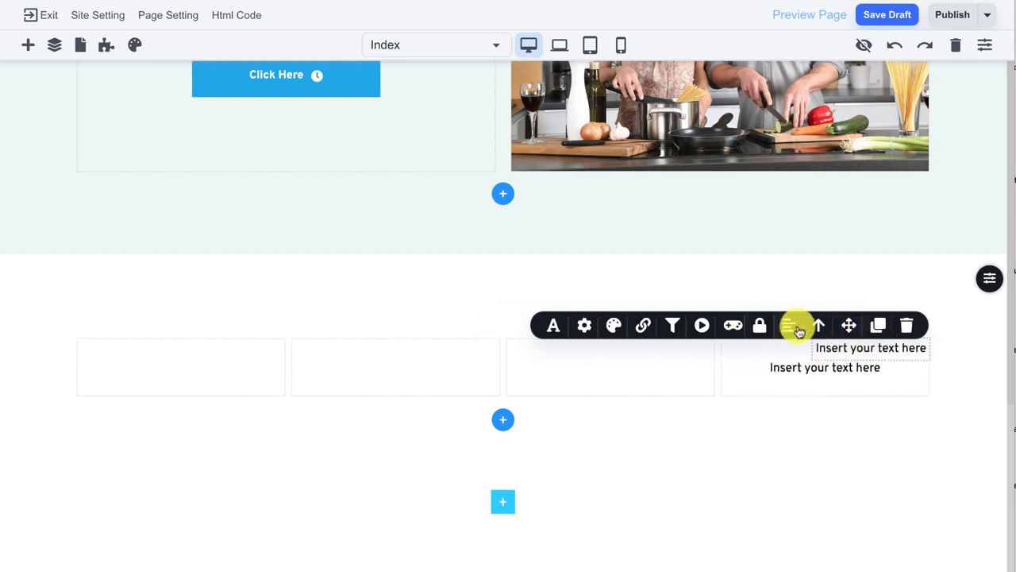
click(786, 327)
triple_click(754, 352)
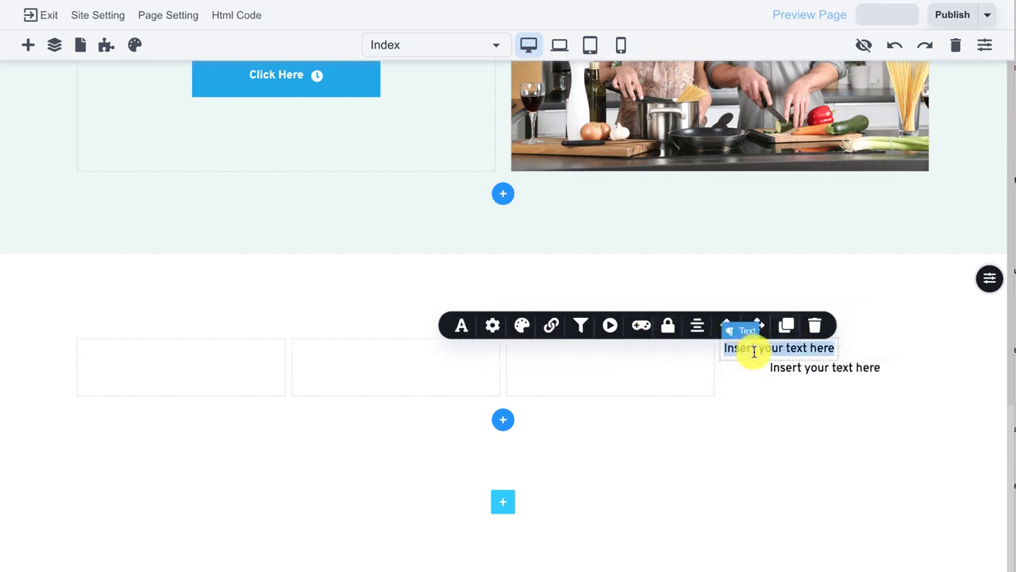
text(Questions?)
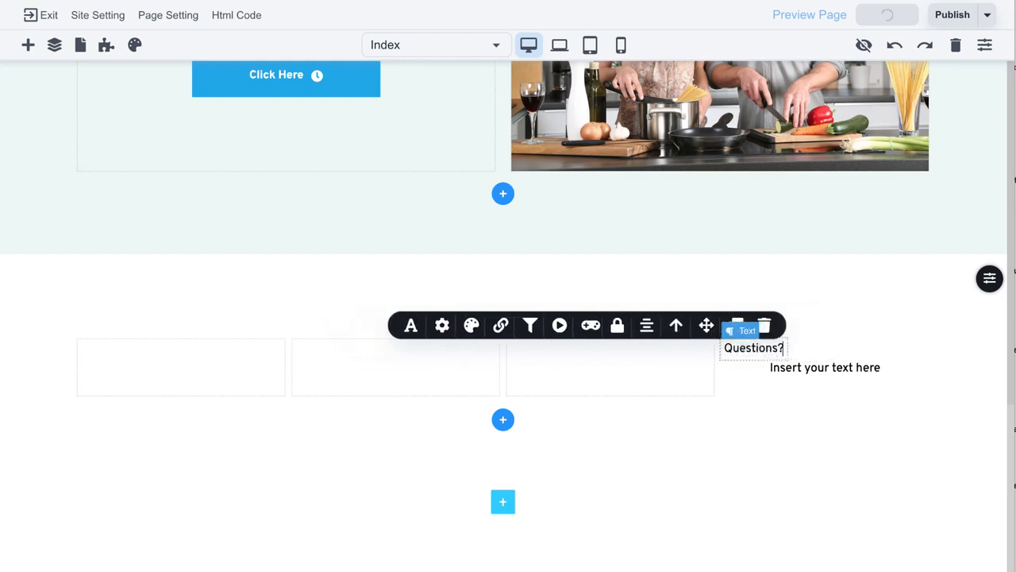
- Duplicate the text below "Questions?" twice to stack three placeholder lines
click(821, 375)
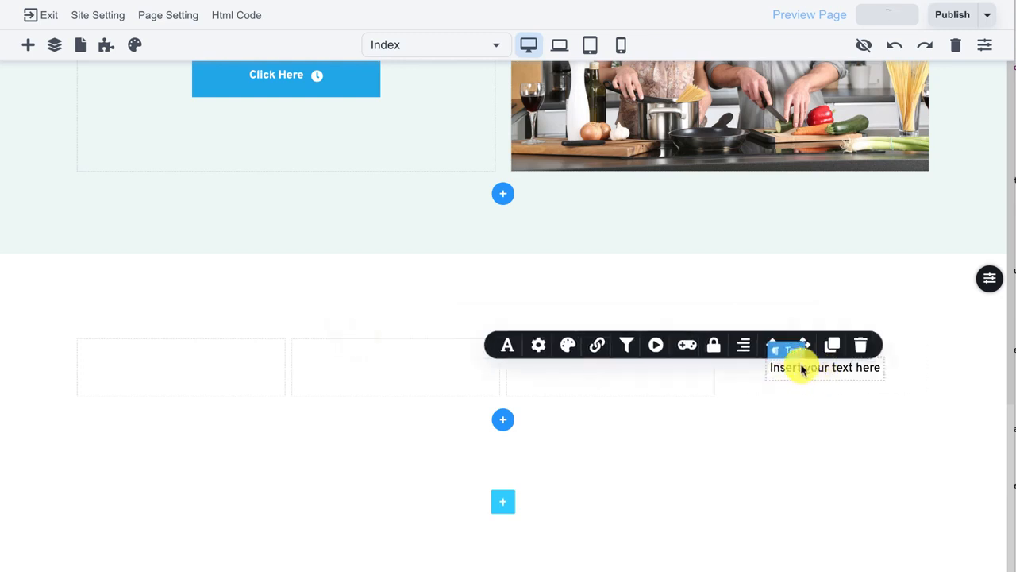
click(831, 344)
click(833, 345)
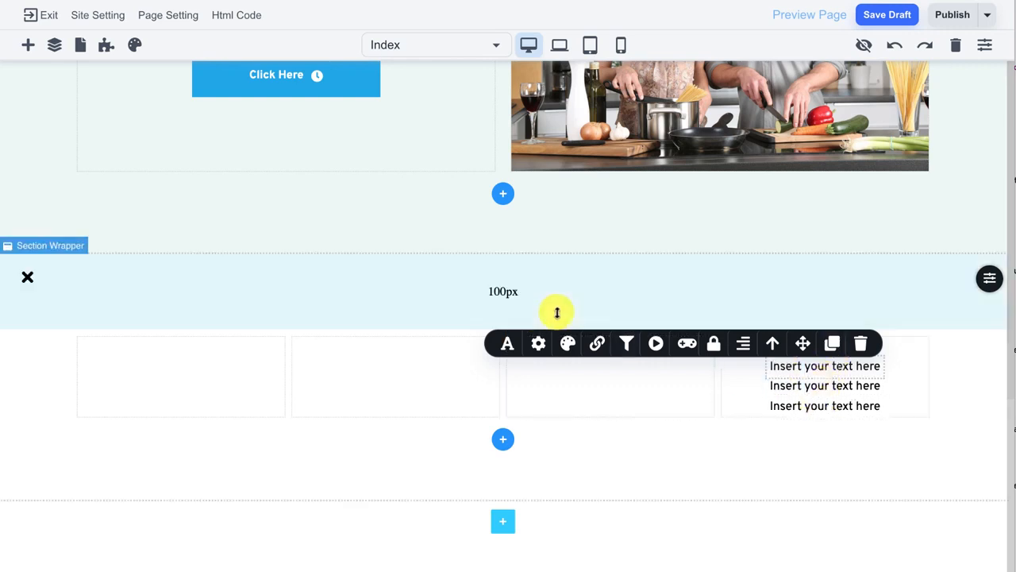
- Place an image element in the first column of the new grid with a text element beneath it
click(27, 45)
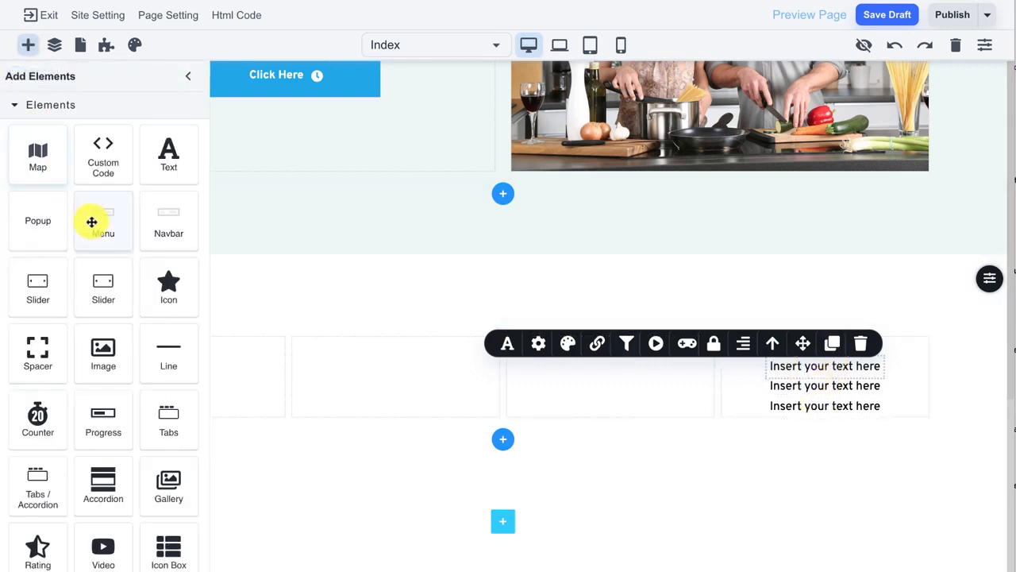
drag(103, 350, 248, 356)
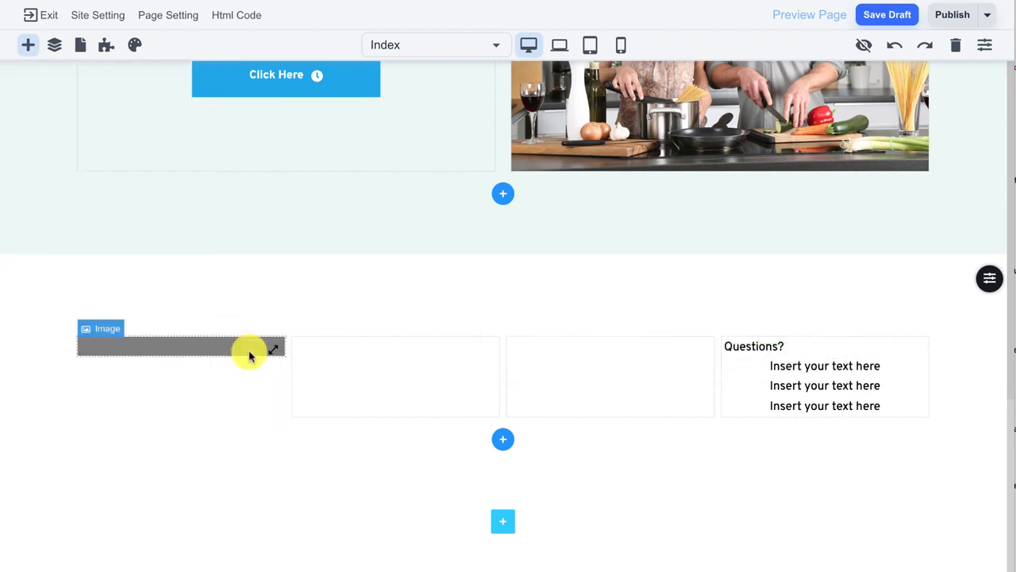
click(27, 46)
drag(163, 155, 346, 366)
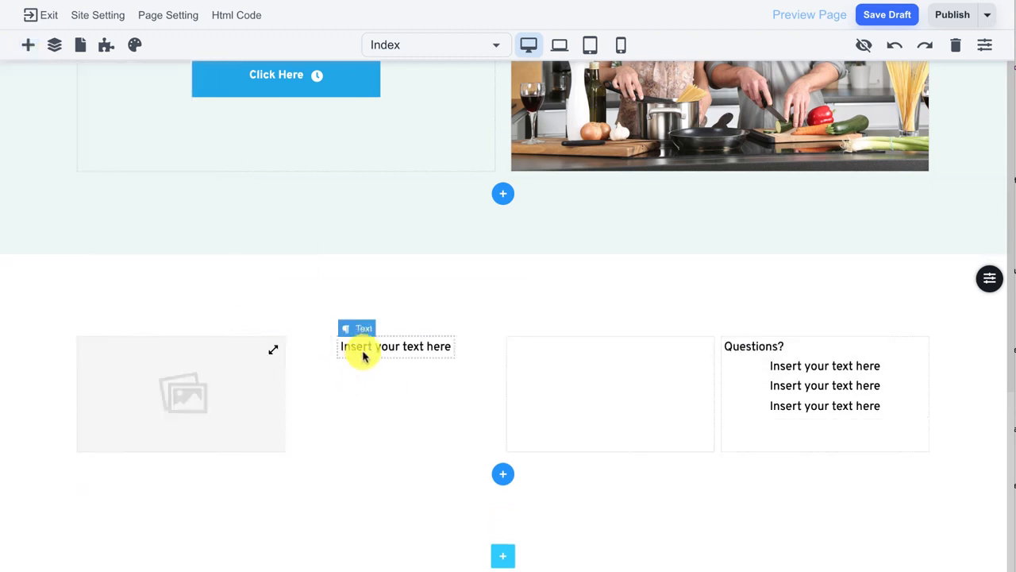
drag(228, 435, 218, 437)
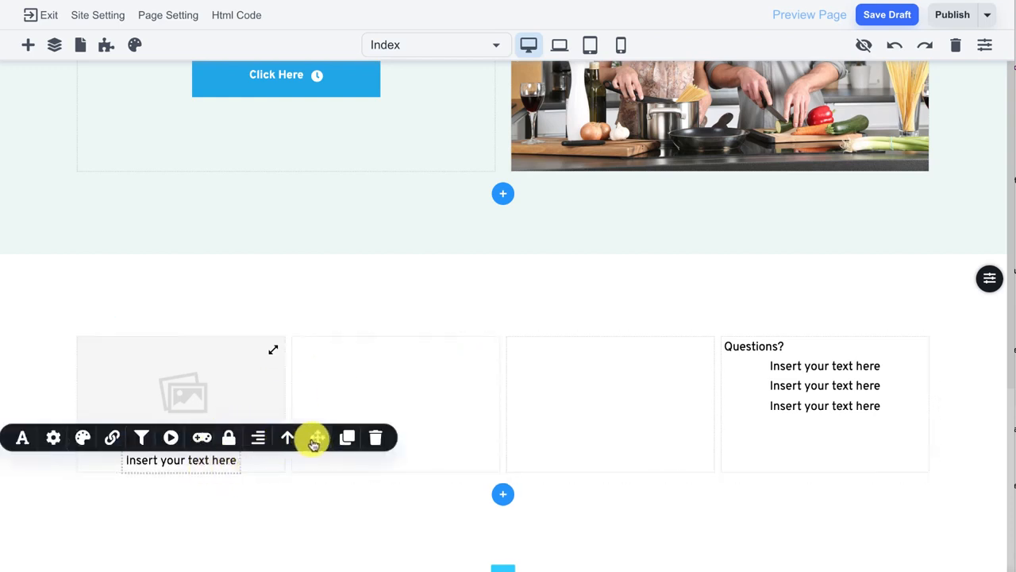
- Duplicate the text beneath the image placeholder in the footer's first column
click(350, 439)
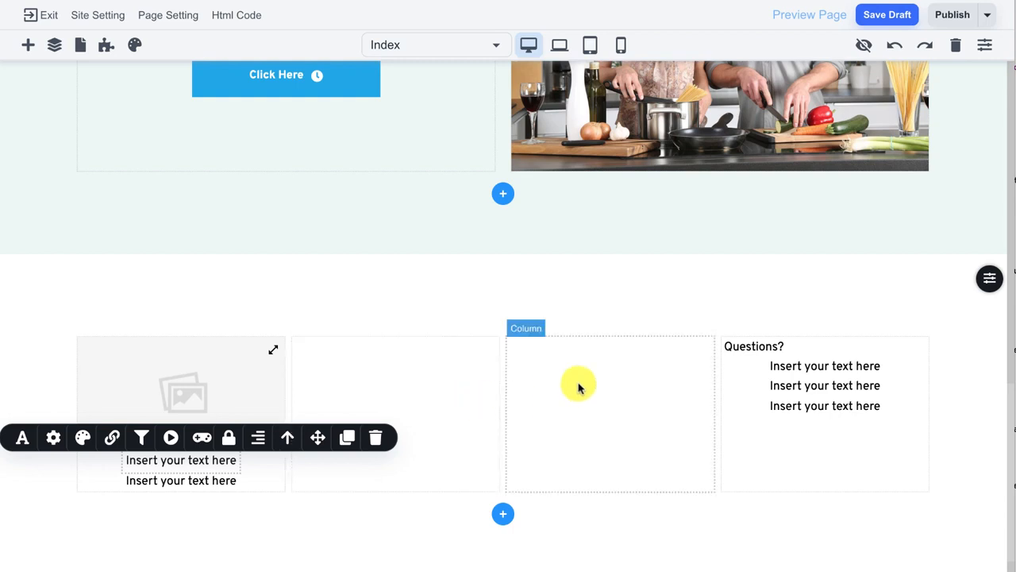
- Give the four-column footer section a solid grey-blue overlay colour of 647F89 at 18 opacity
click(989, 278)
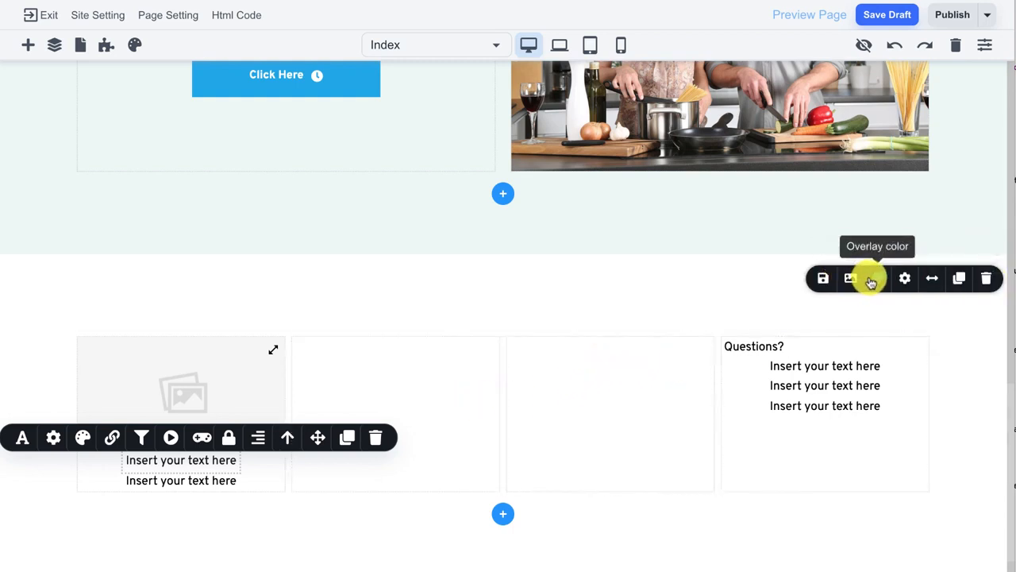
click(874, 278)
click(795, 366)
click(794, 359)
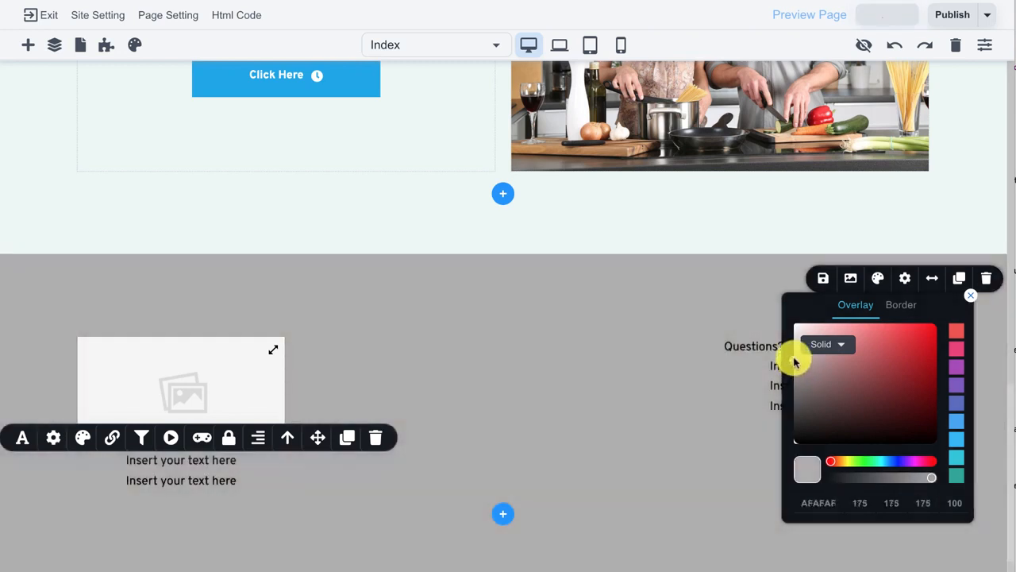
click(889, 463)
drag(887, 463, 881, 463)
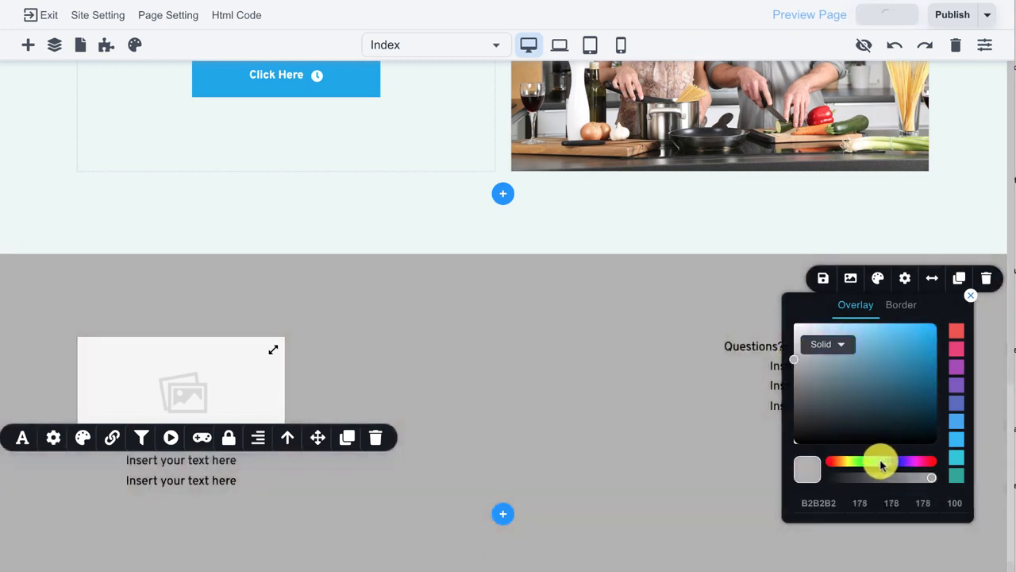
drag(834, 404, 833, 378)
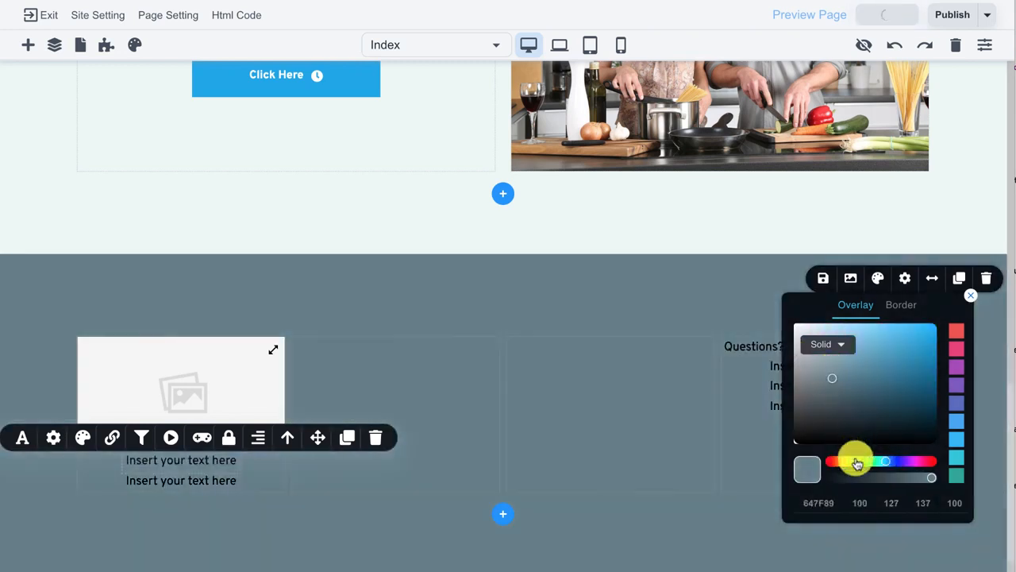
drag(880, 476, 844, 477)
click(660, 416)
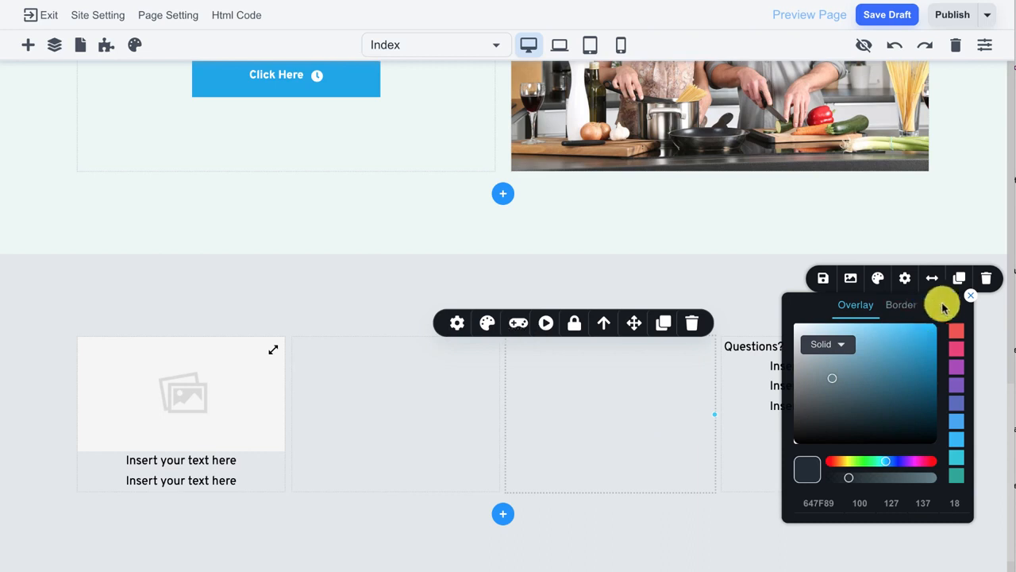
click(970, 295)
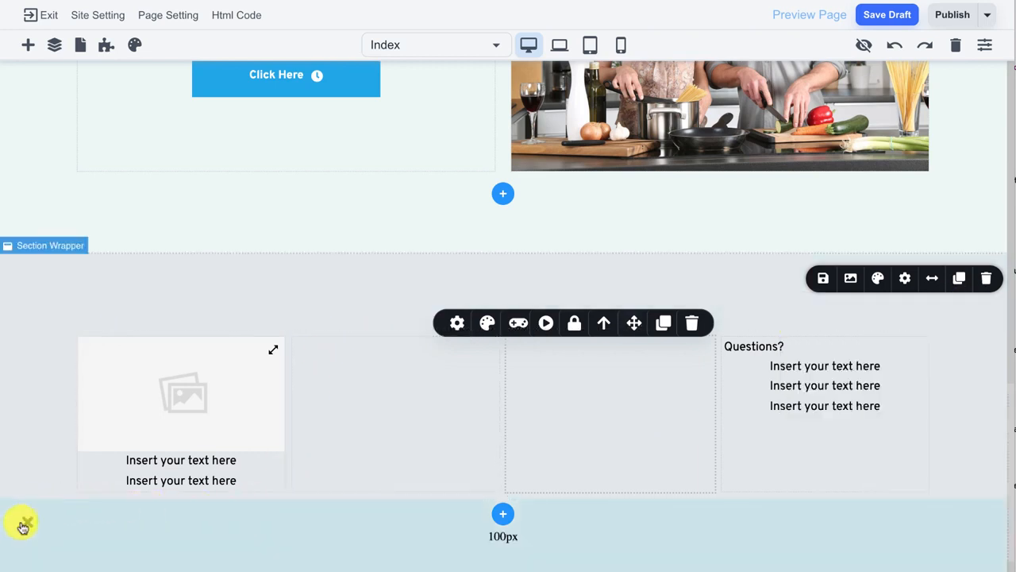
- Remove the footer section's bottom and top 100px spacing and shrink the first column's image placeholder to roughly half its size
click(23, 524)
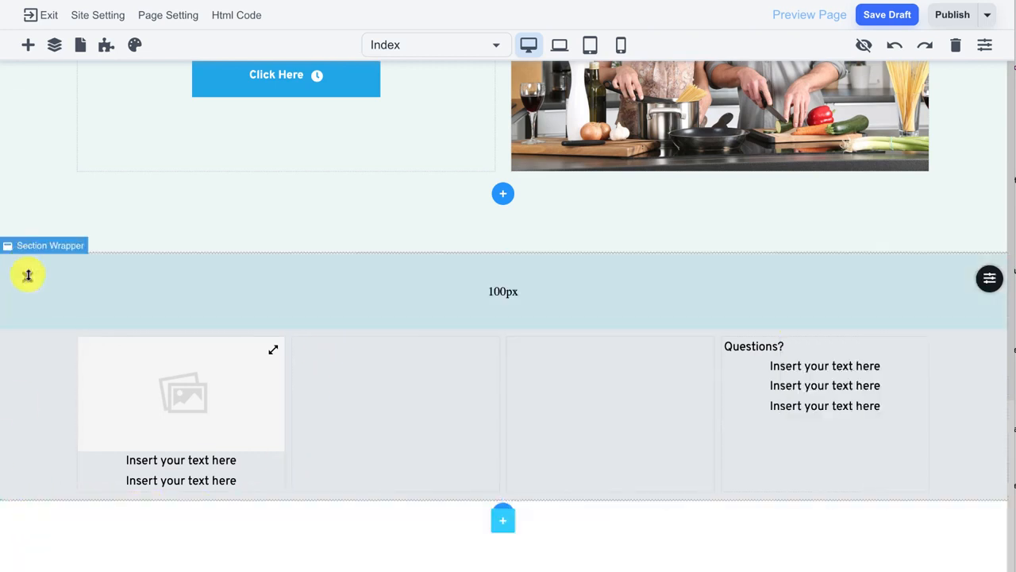
click(28, 274)
click(184, 372)
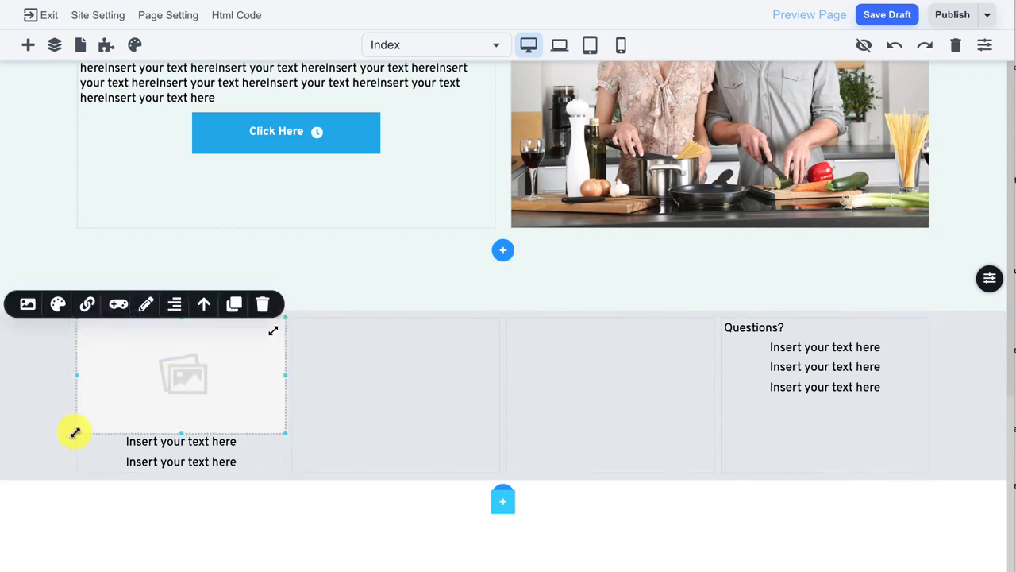
drag(75, 432, 159, 383)
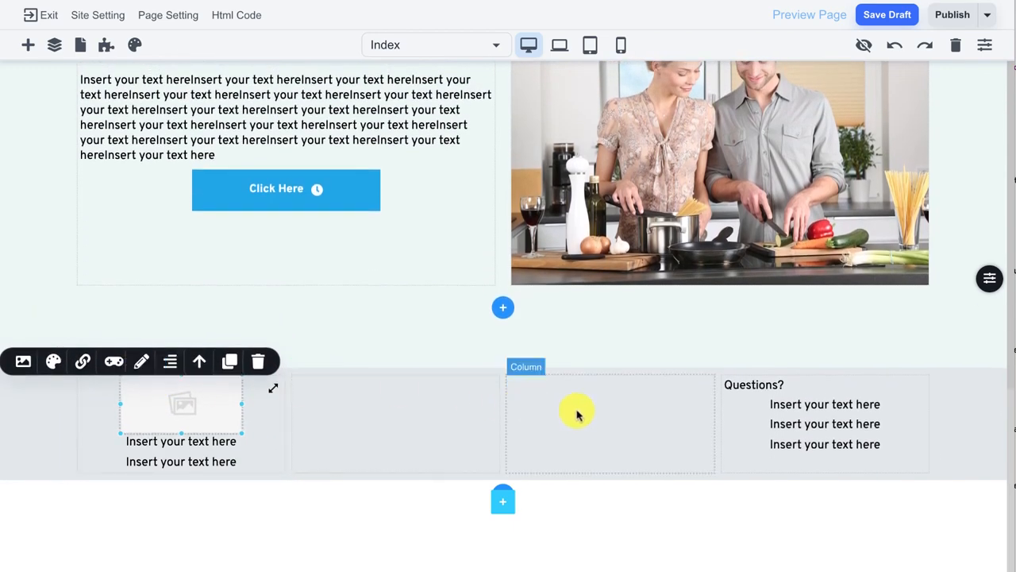
- Review the page's sections and examine the editing options of the kitchen photo, the Click Here button and the paragraph text
scroll(578, 413, up, 6)
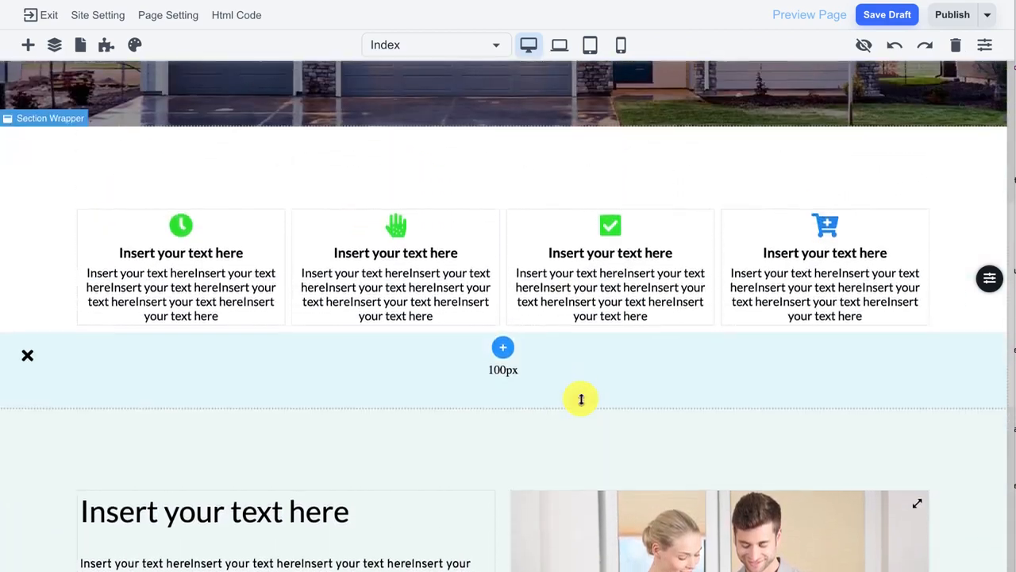
scroll(581, 400, up, 5)
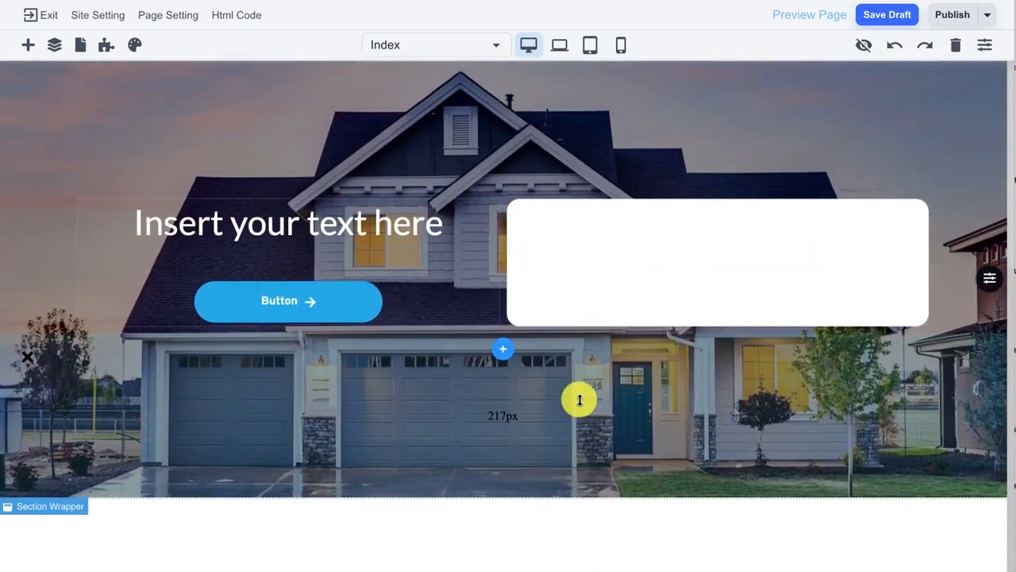
scroll(580, 399, down, 8)
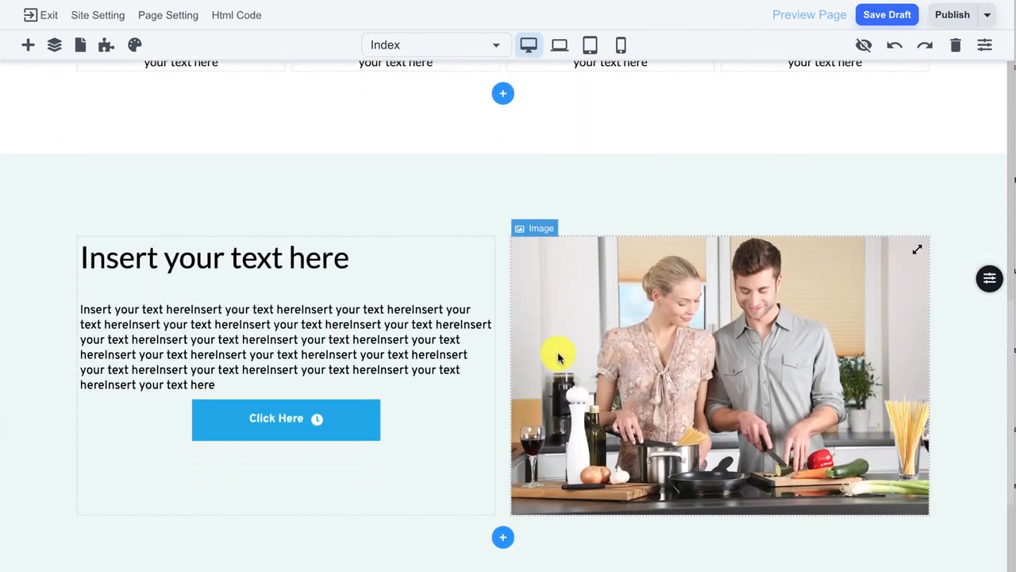
click(558, 357)
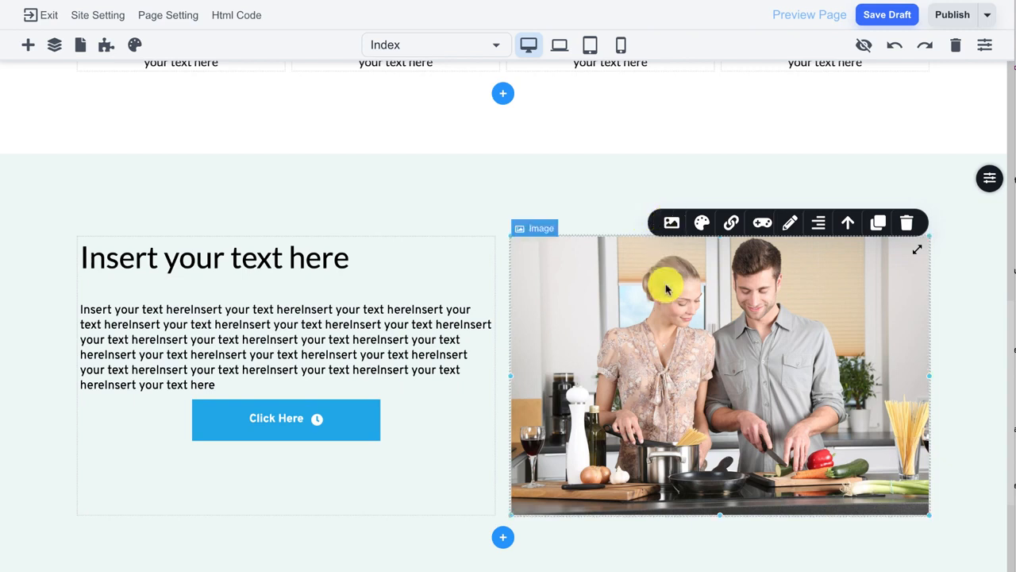
click(669, 222)
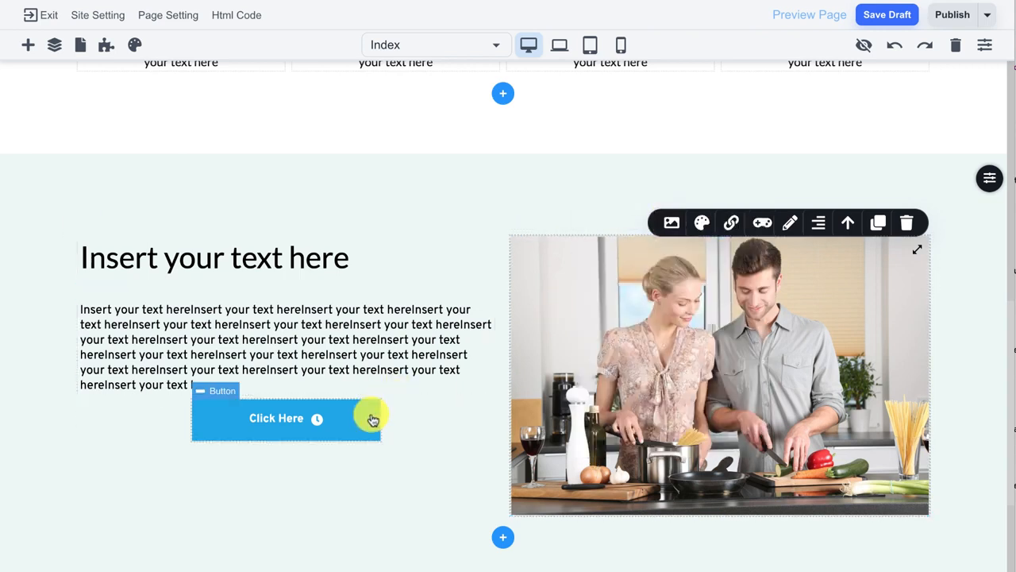
click(373, 419)
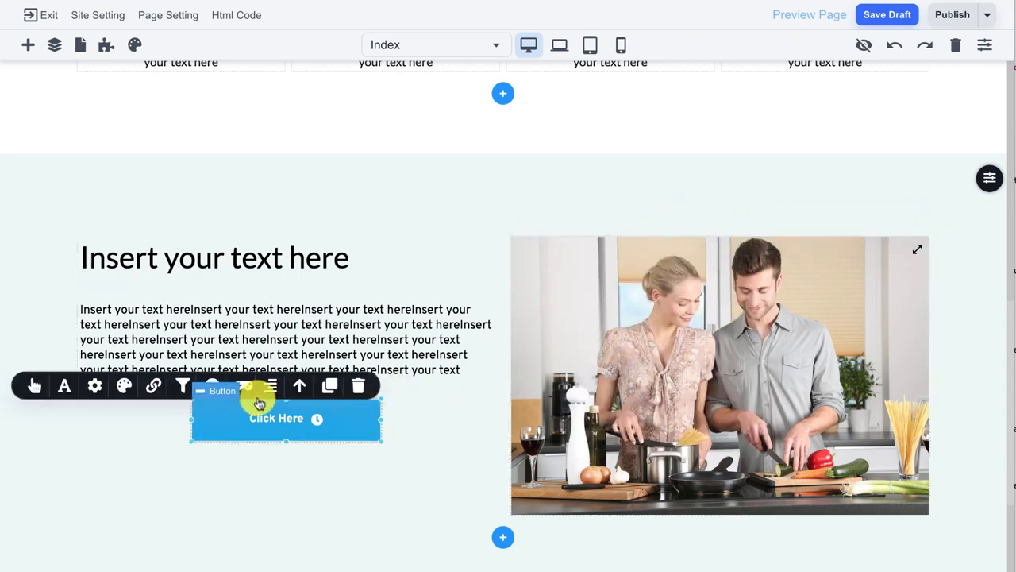
click(33, 387)
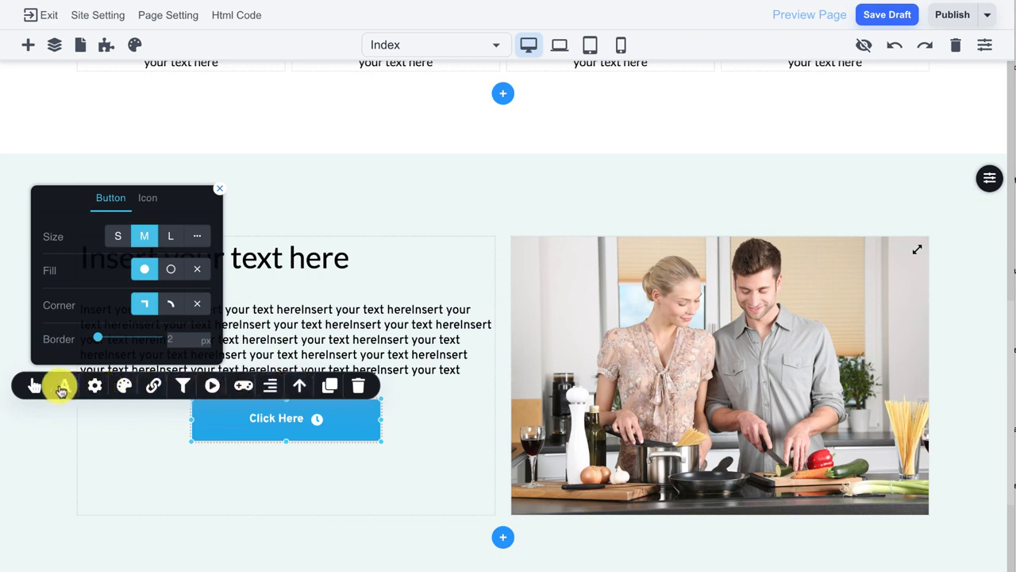
click(224, 419)
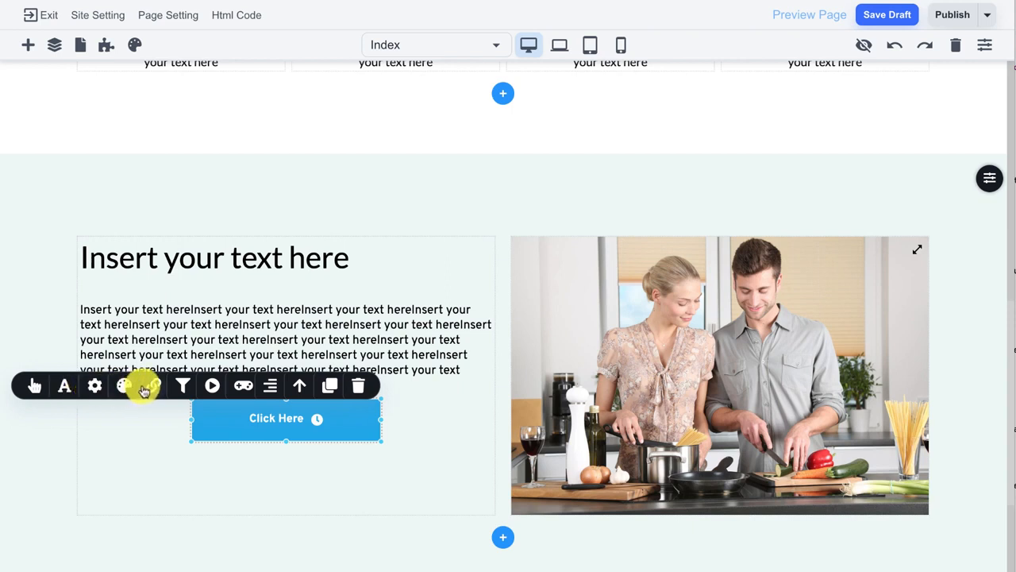
click(221, 327)
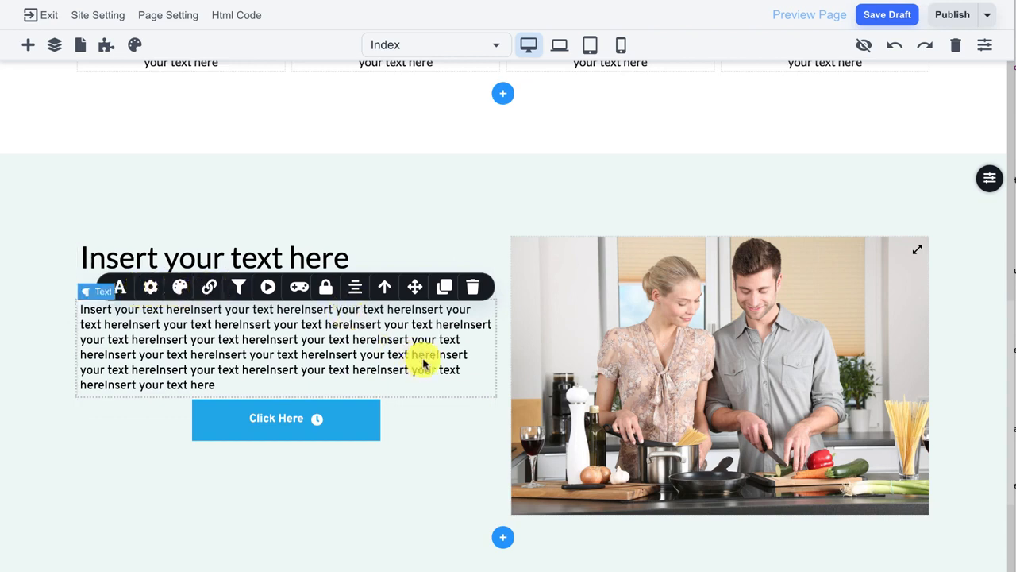
- Try Bounce In, Float In, Turn In, Flip In and Jack-In on the green hand icon, ending with the Heart Beat animation
scroll(422, 358, up, 3)
click(397, 158)
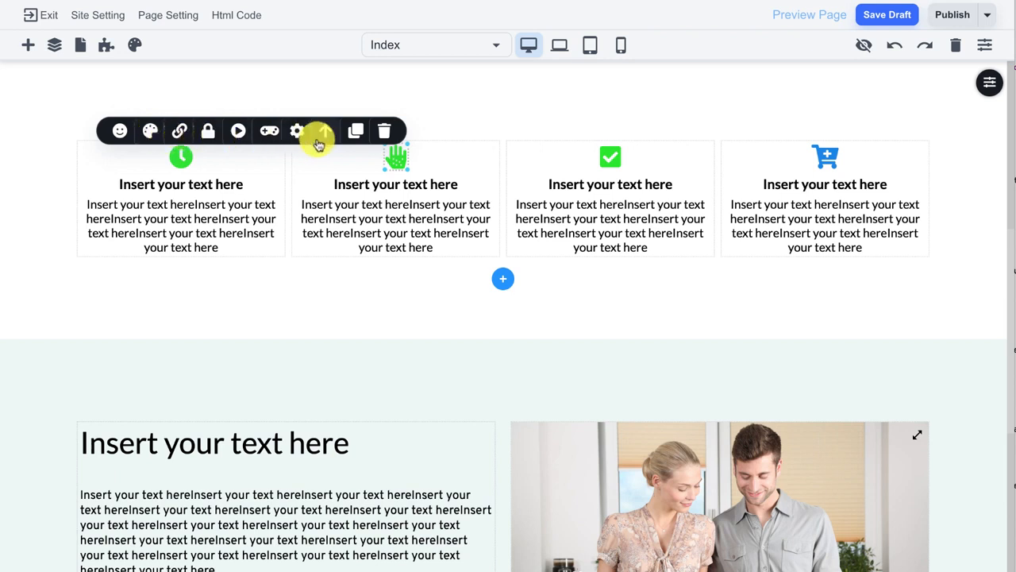
click(241, 132)
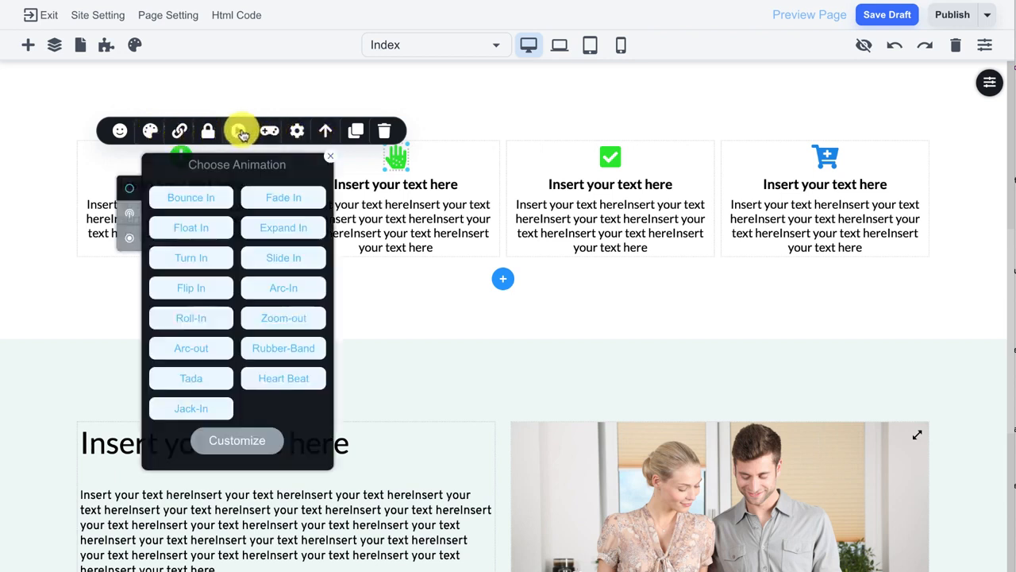
click(189, 202)
click(191, 229)
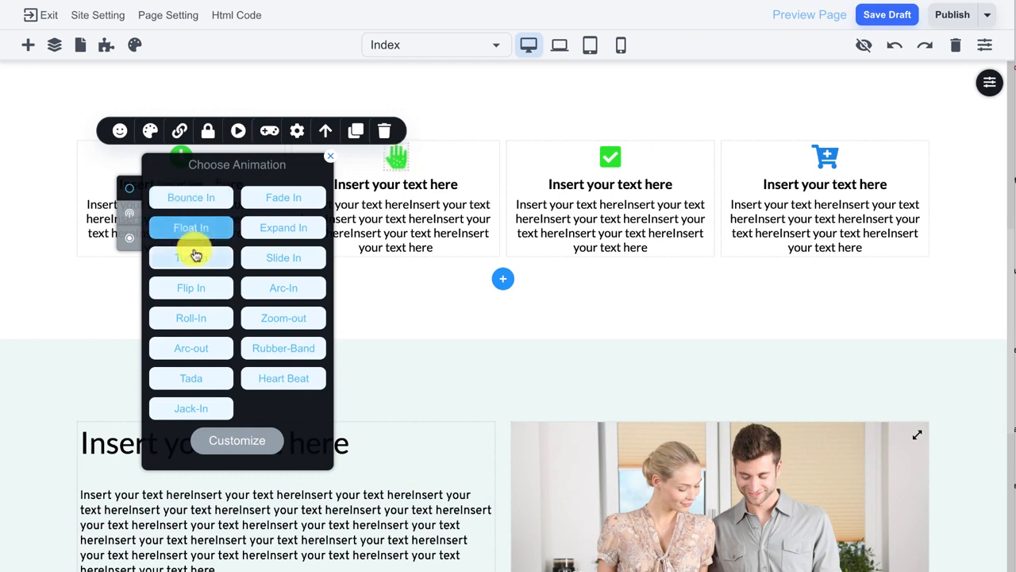
click(195, 256)
click(195, 288)
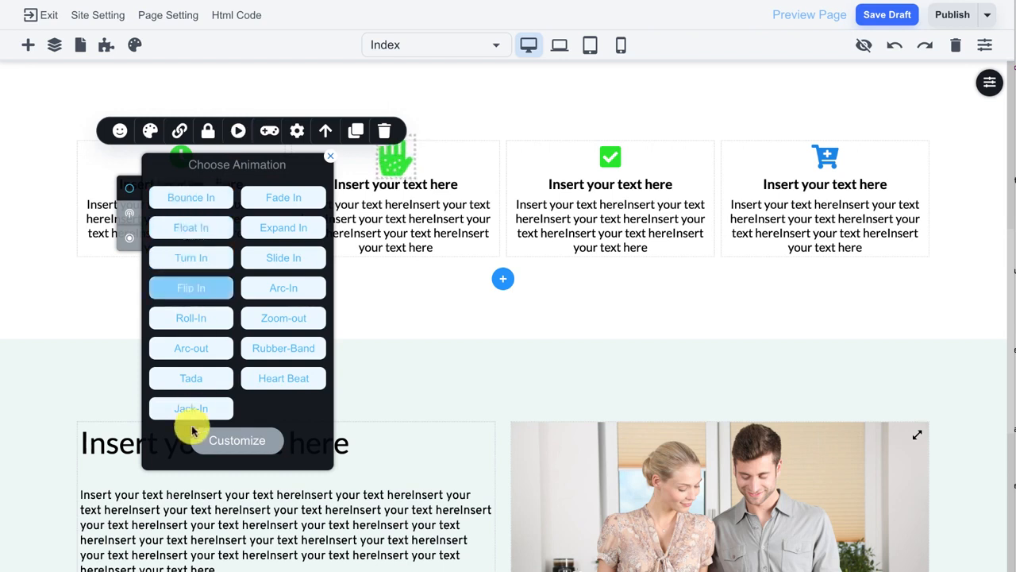
click(204, 409)
click(275, 378)
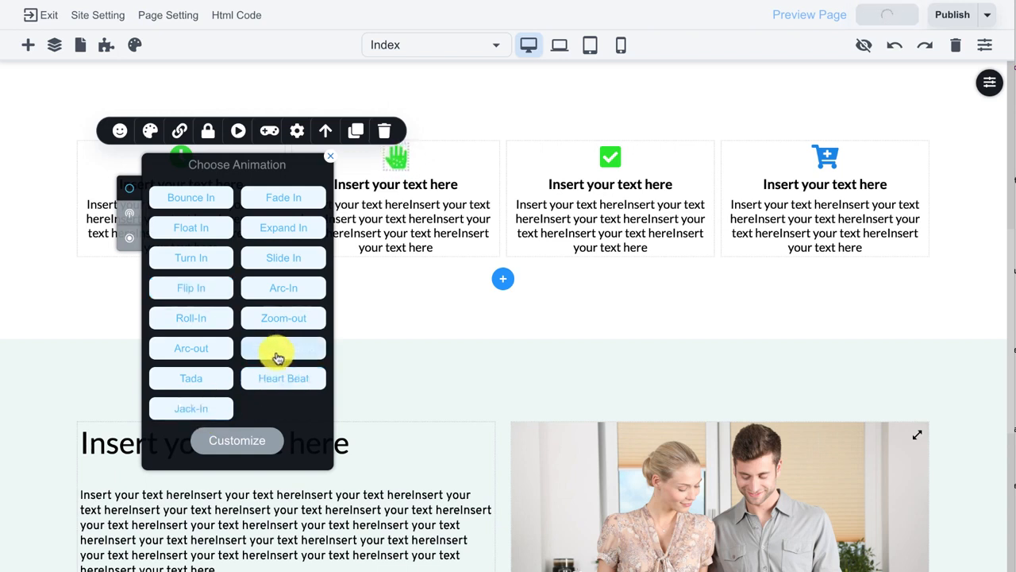
- Apply a 3D transform to the kitchen photo, tilting it sideways in perspective
click(573, 464)
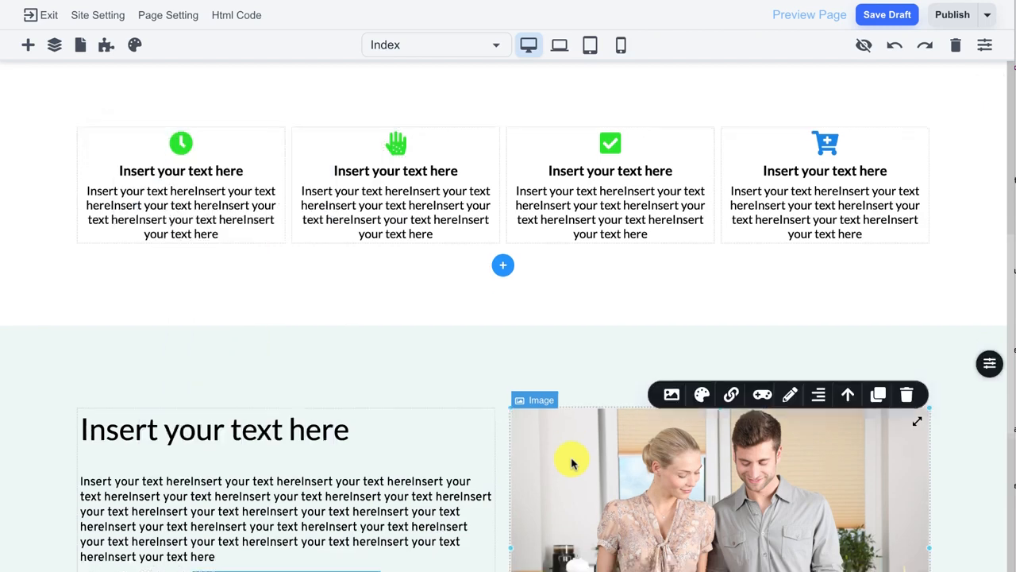
scroll(573, 464, down, 2)
scroll(612, 385, down, 1)
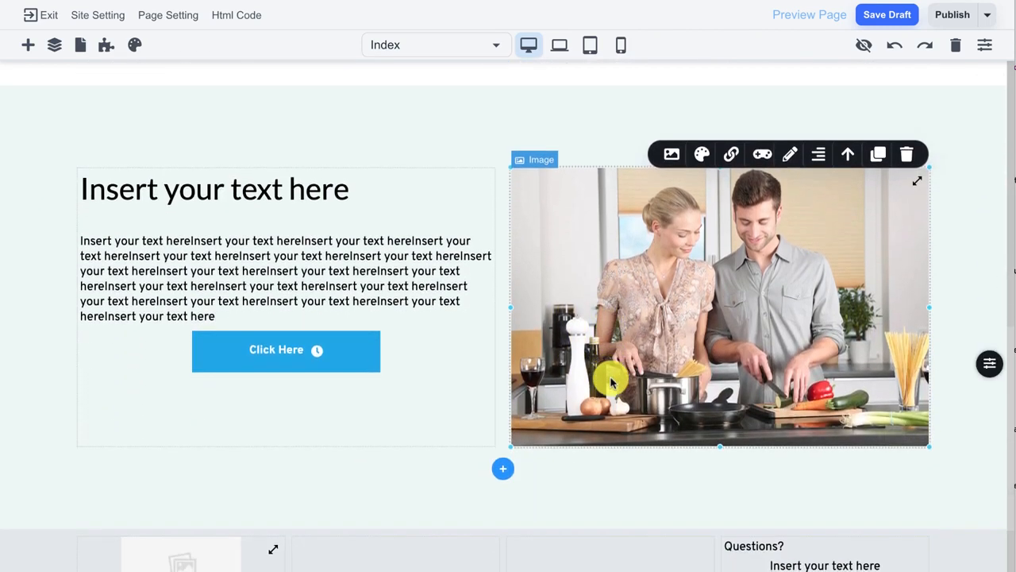
click(762, 145)
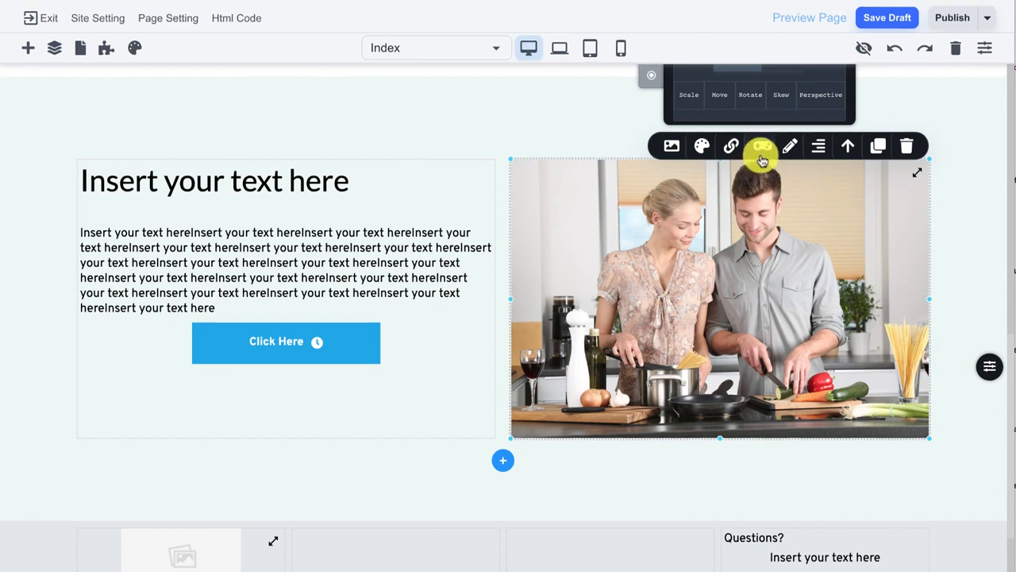
scroll(785, 240, up, 1)
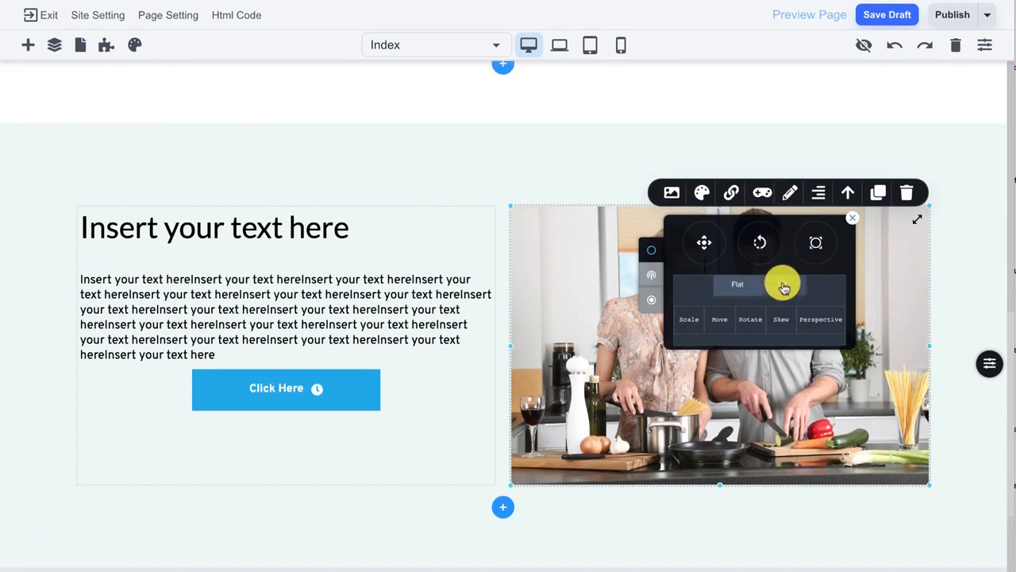
click(704, 246)
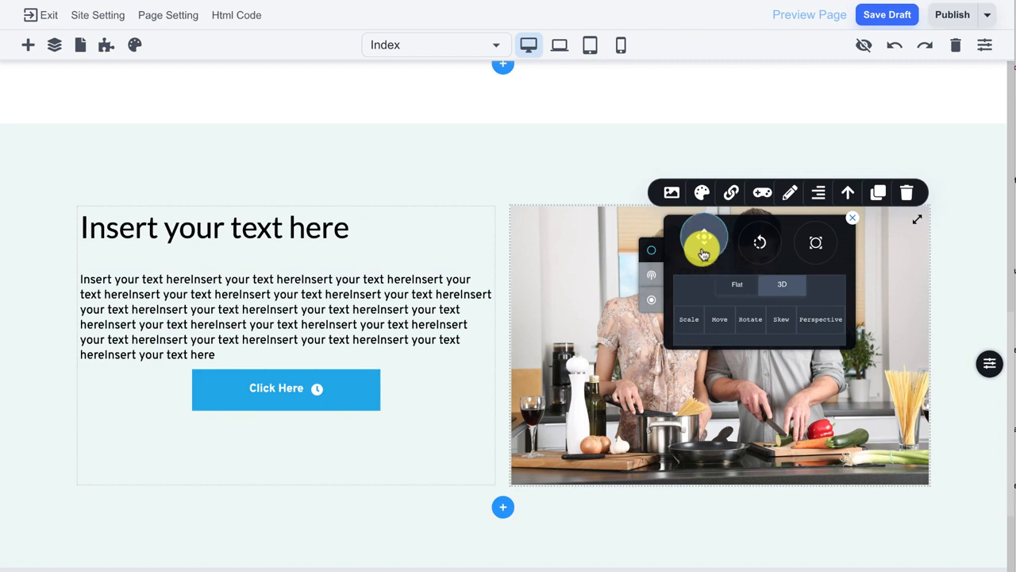
drag(704, 253, 573, 295)
click(485, 311)
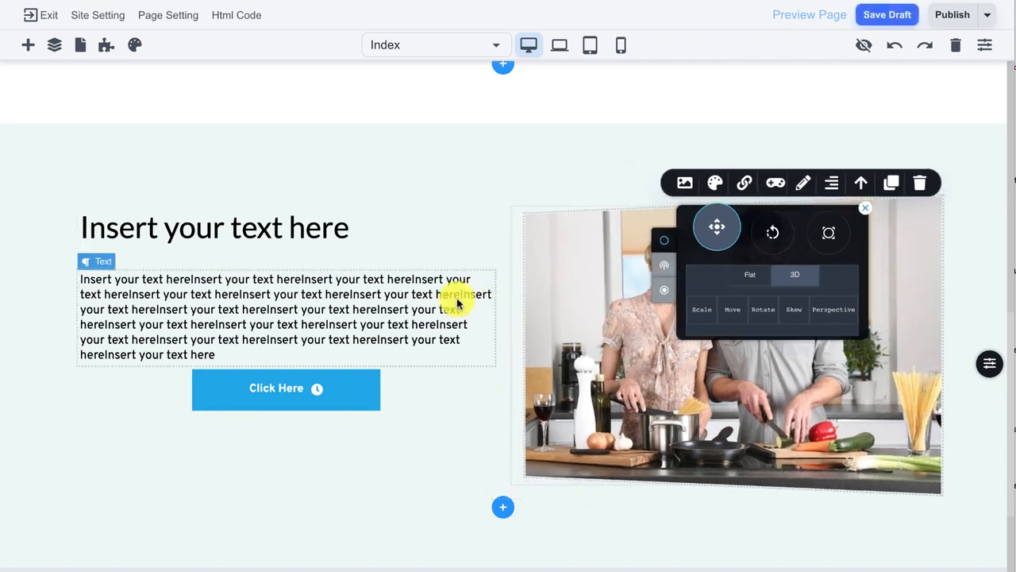
click(456, 303)
- Switch to the phone layout and review the stacked hero, icon and text-and-photo sections
mouse_move(692, 134)
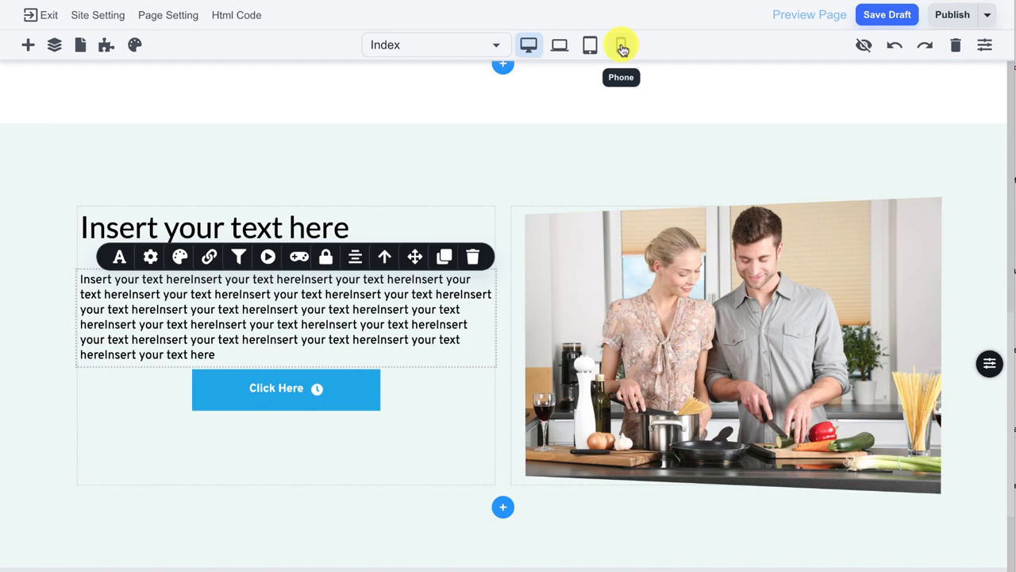
click(622, 48)
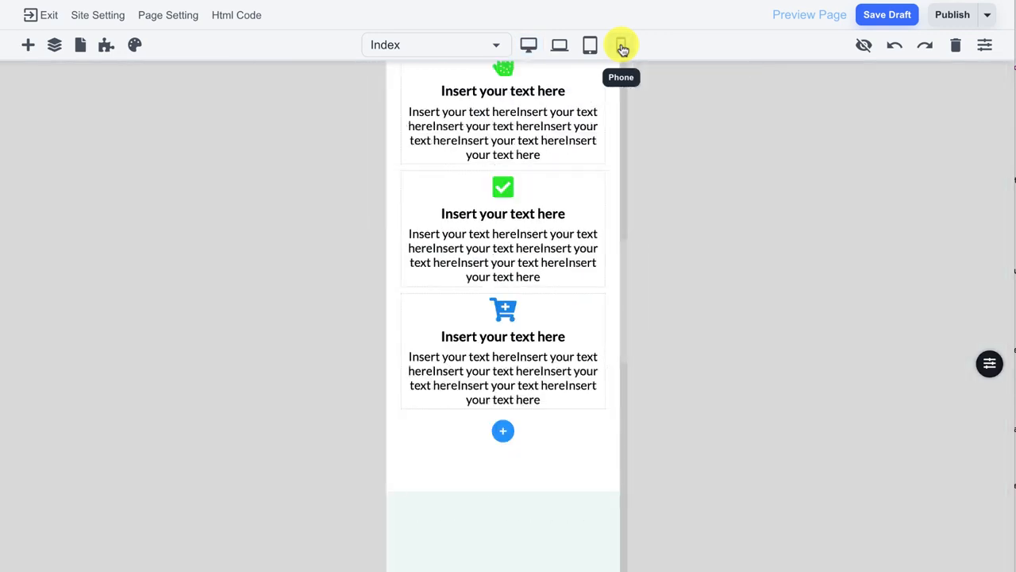
scroll(587, 131, up, 2)
scroll(587, 131, up, 5)
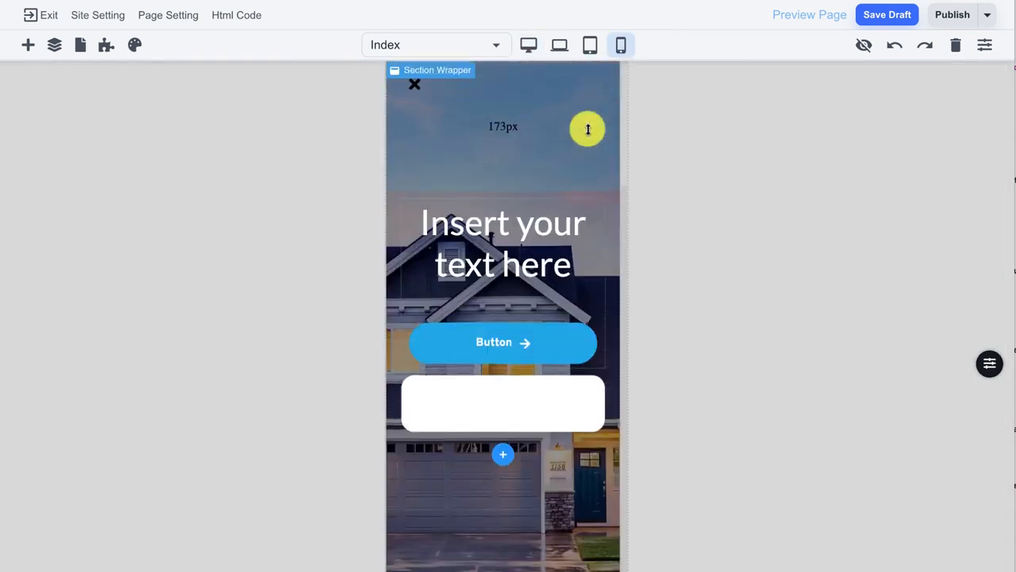
scroll(584, 131, down, 8)
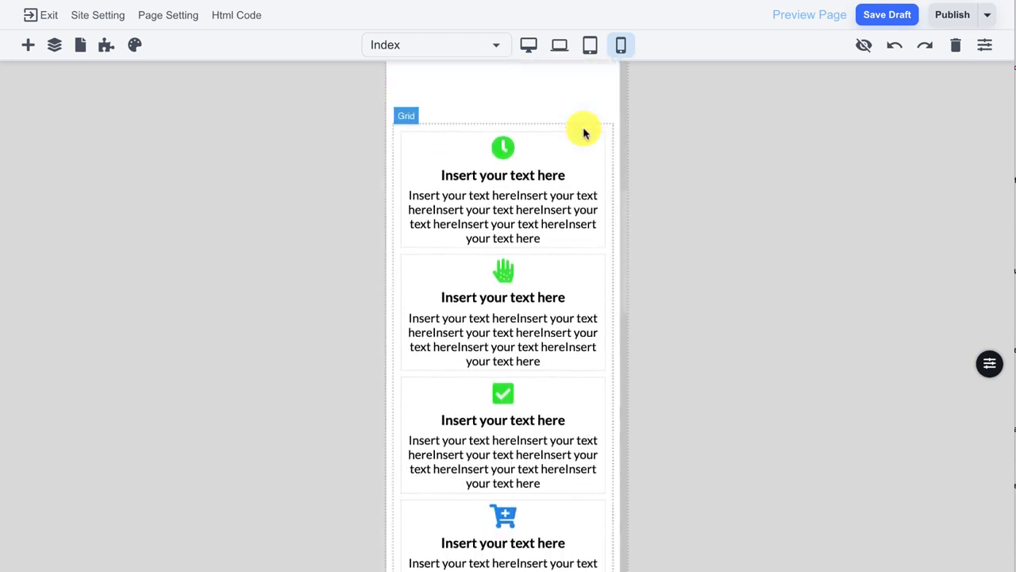
scroll(583, 131, down, 8)
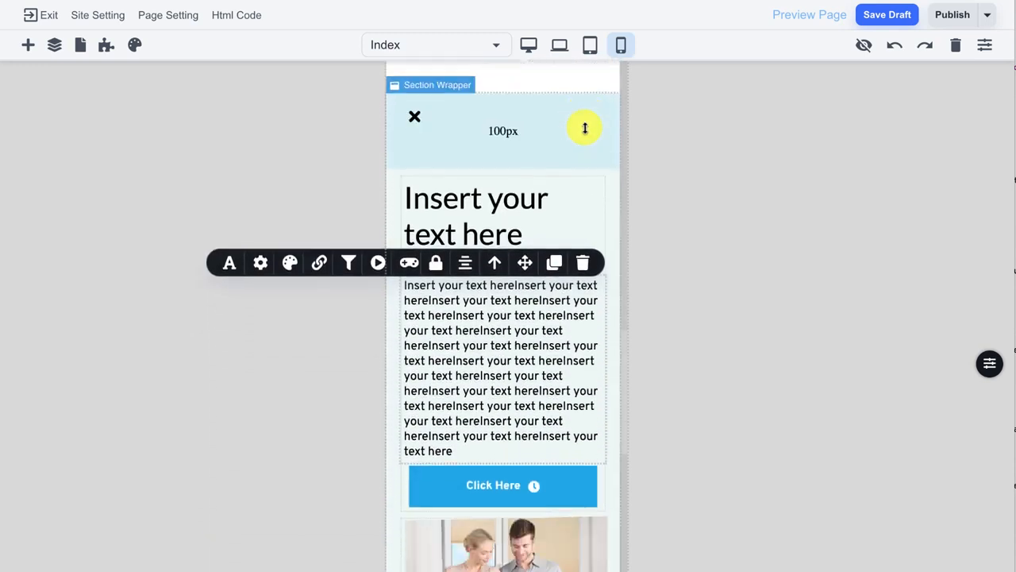
- Set the text-and-photo section heading's font size to 26 px in the phone layout
scroll(585, 131, up, 1)
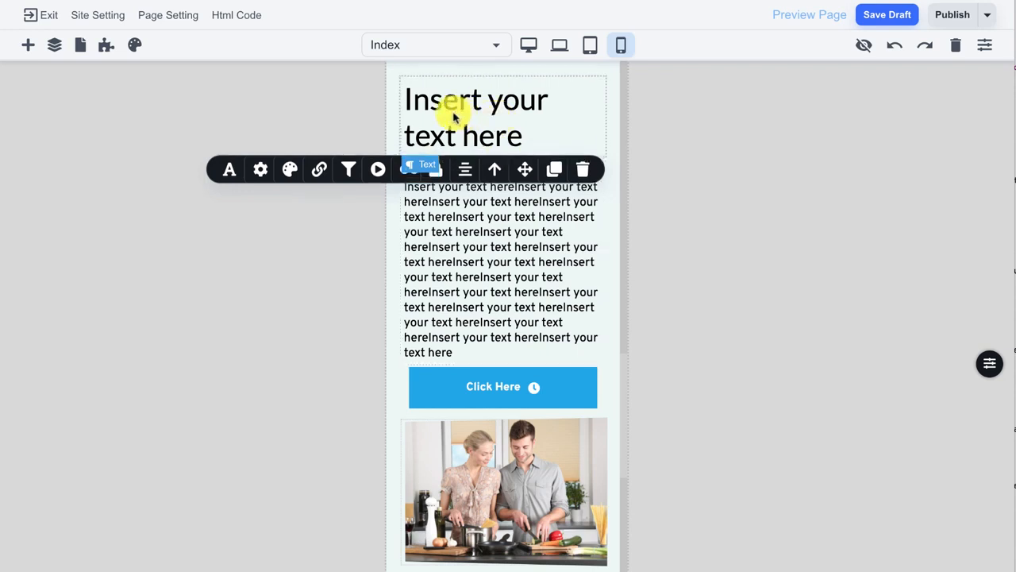
click(229, 170)
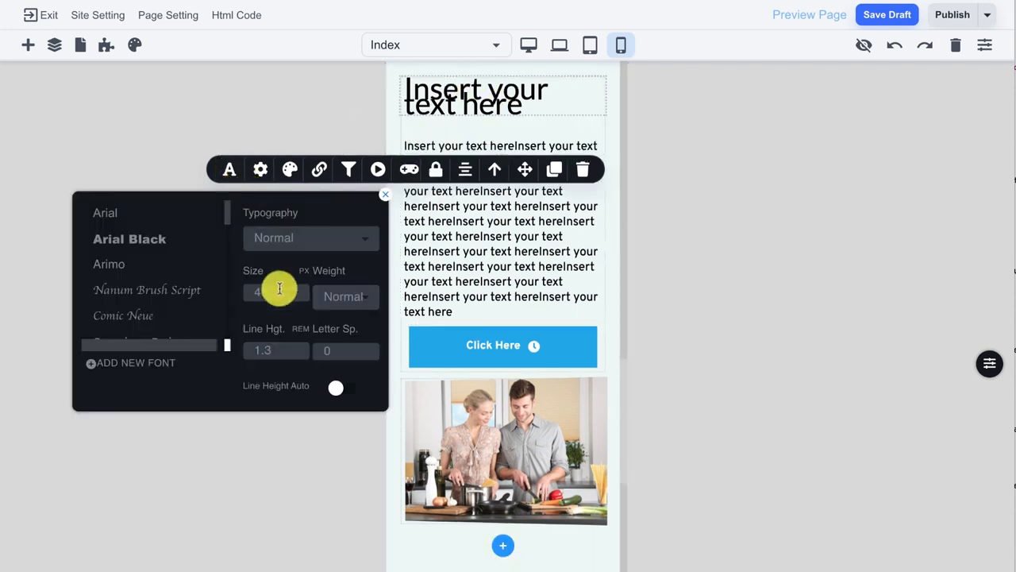
drag(276, 289, 247, 287)
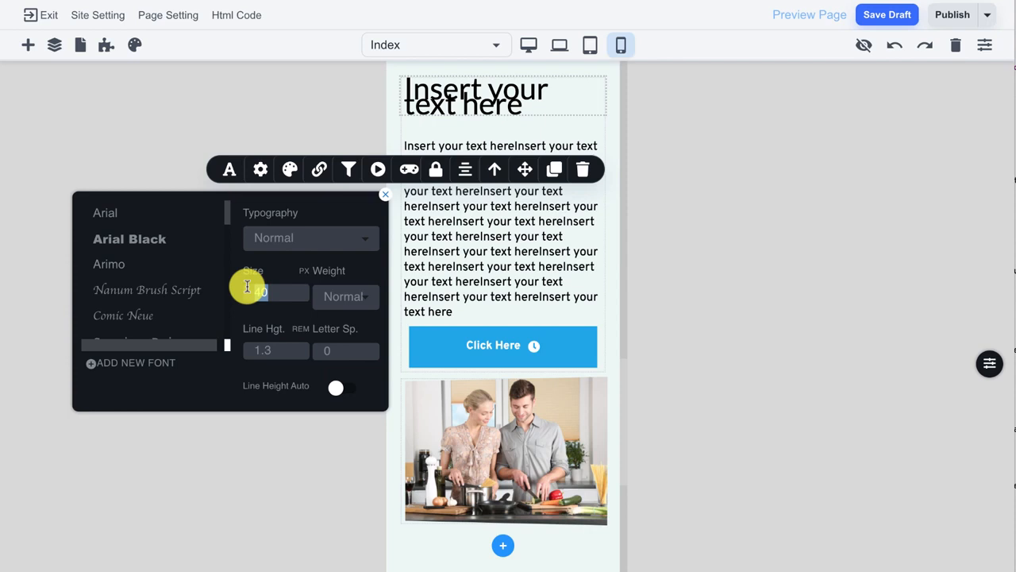
text(24)
key(BackSpace)
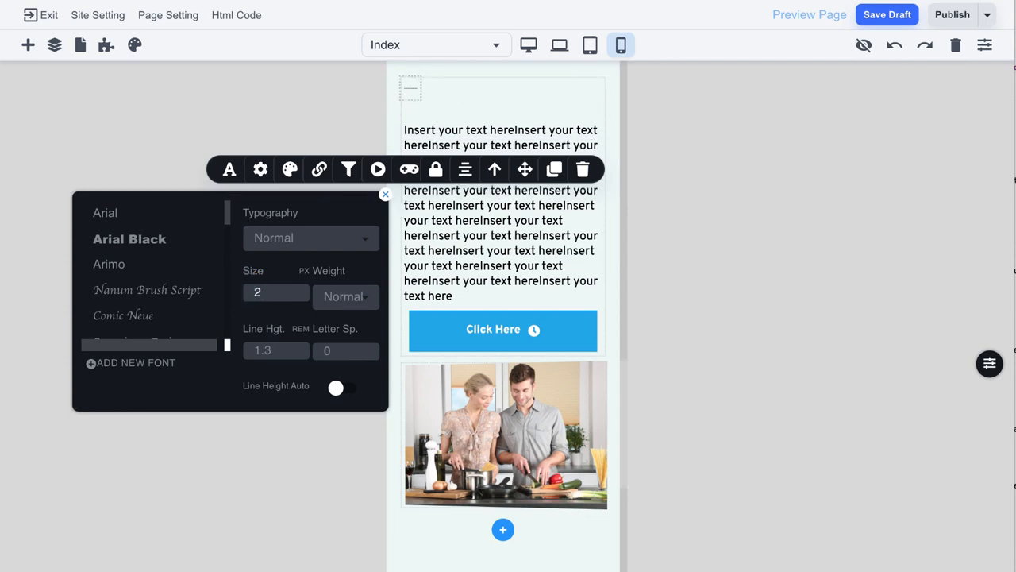
text(6)
click(547, 249)
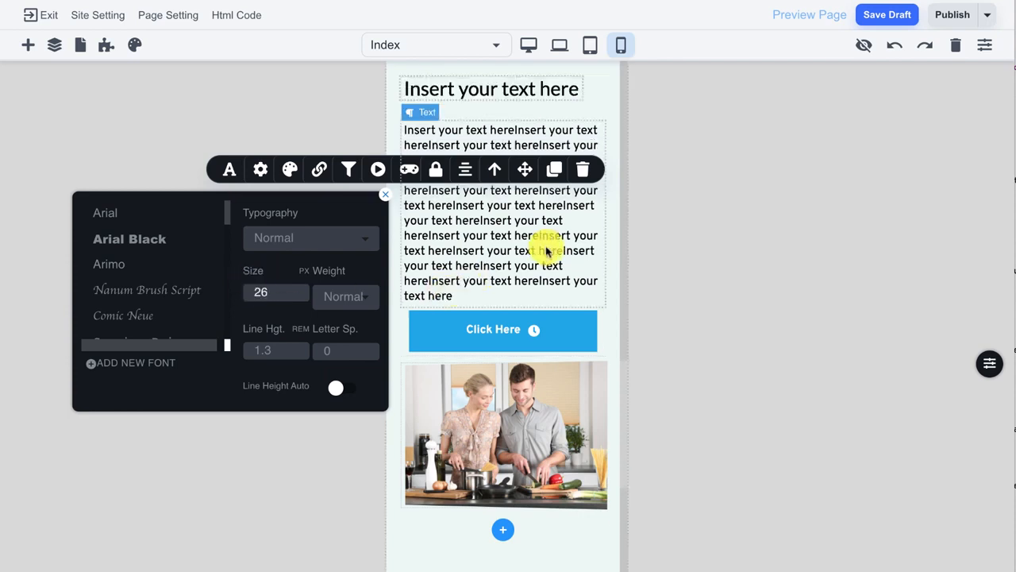
- Check the photo and footer sections in the phone layout and save the page as a draft
scroll(548, 246, down, 5)
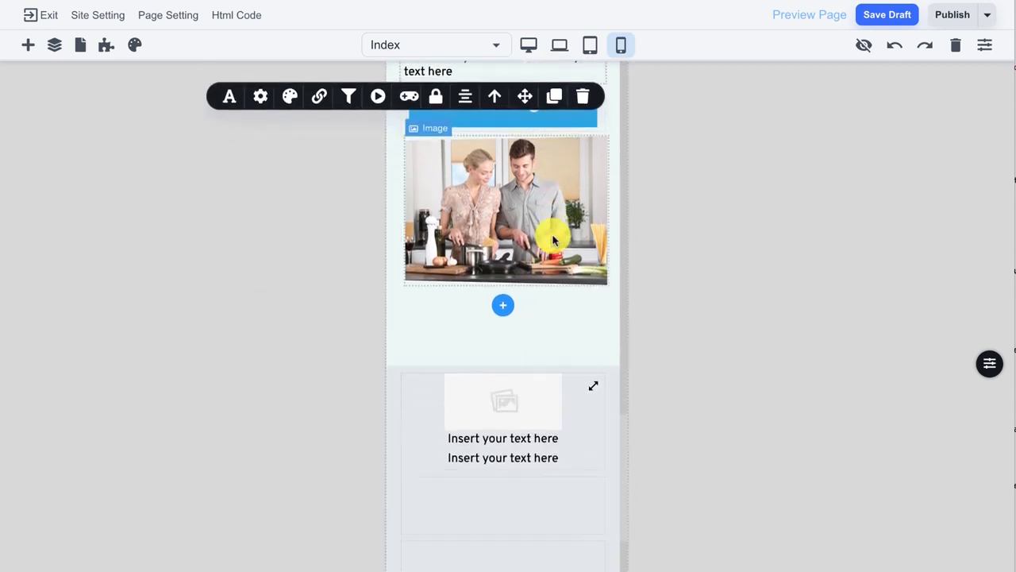
scroll(548, 234, down, 1)
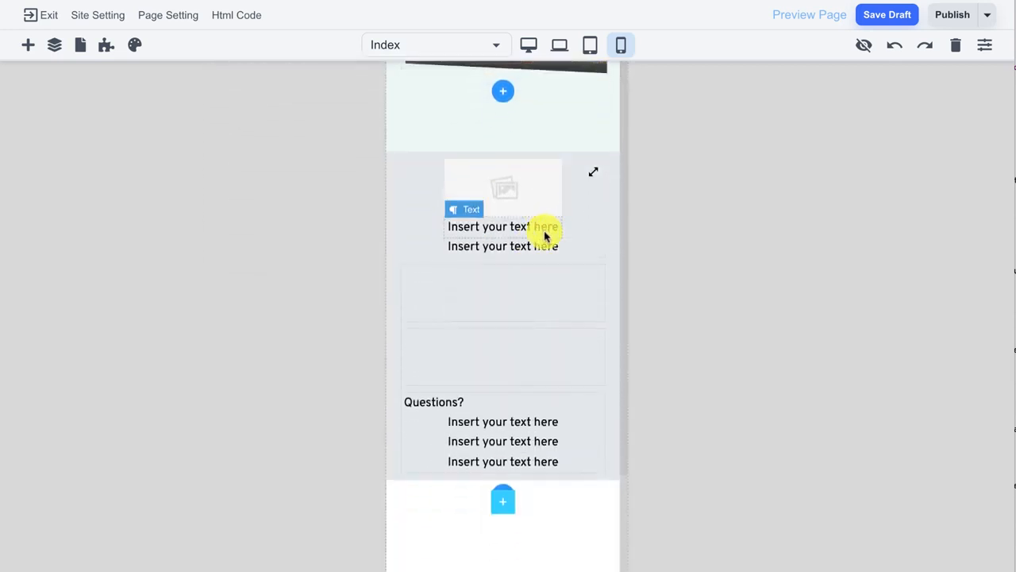
click(885, 17)
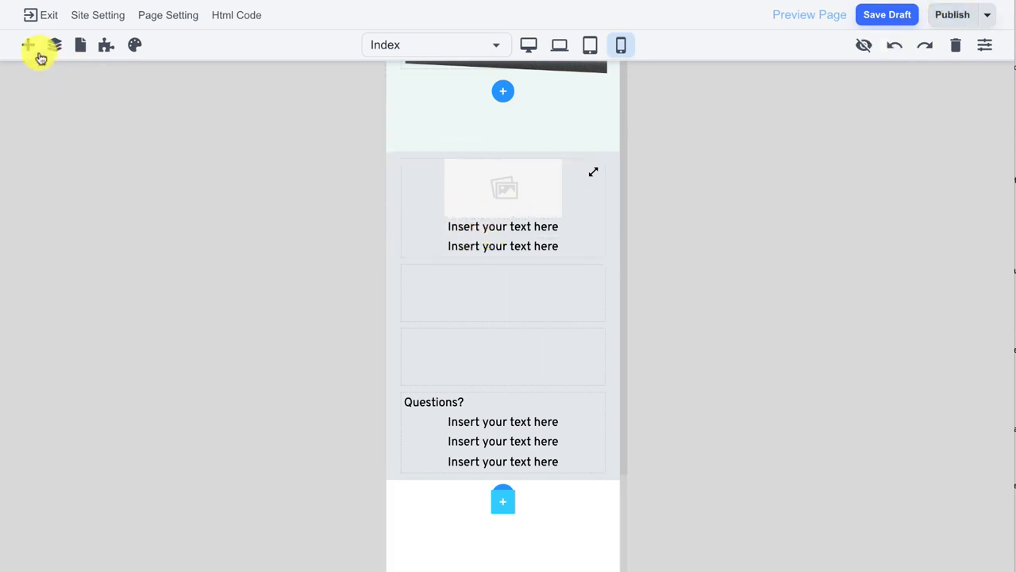
- Create an empty page and delete its welcome text
click(80, 48)
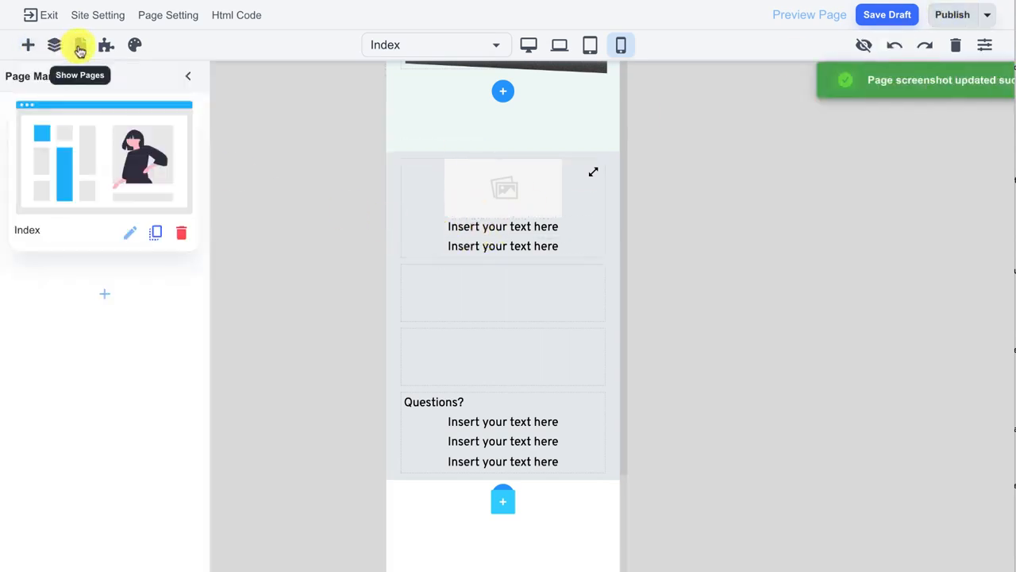
click(106, 301)
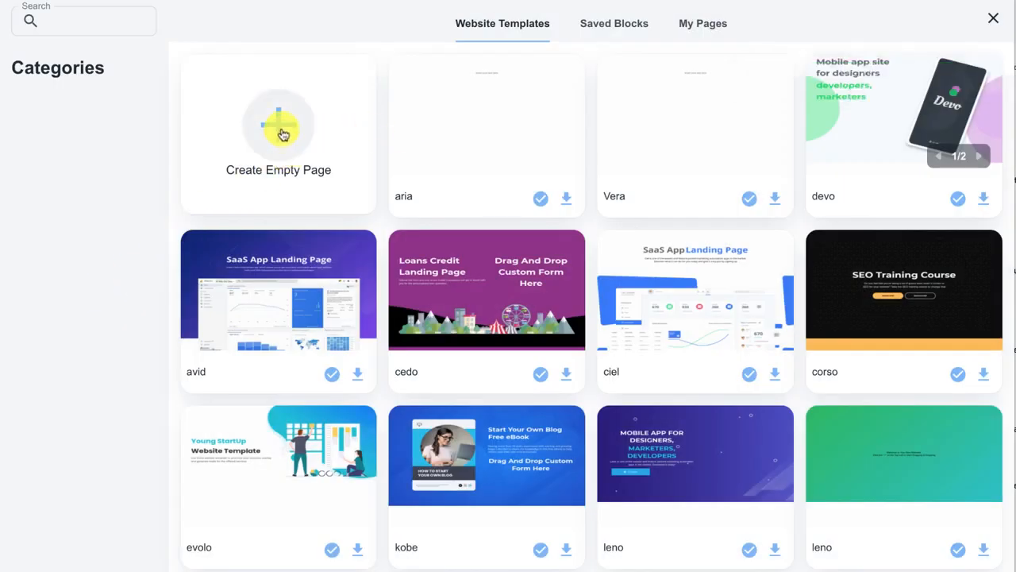
click(281, 134)
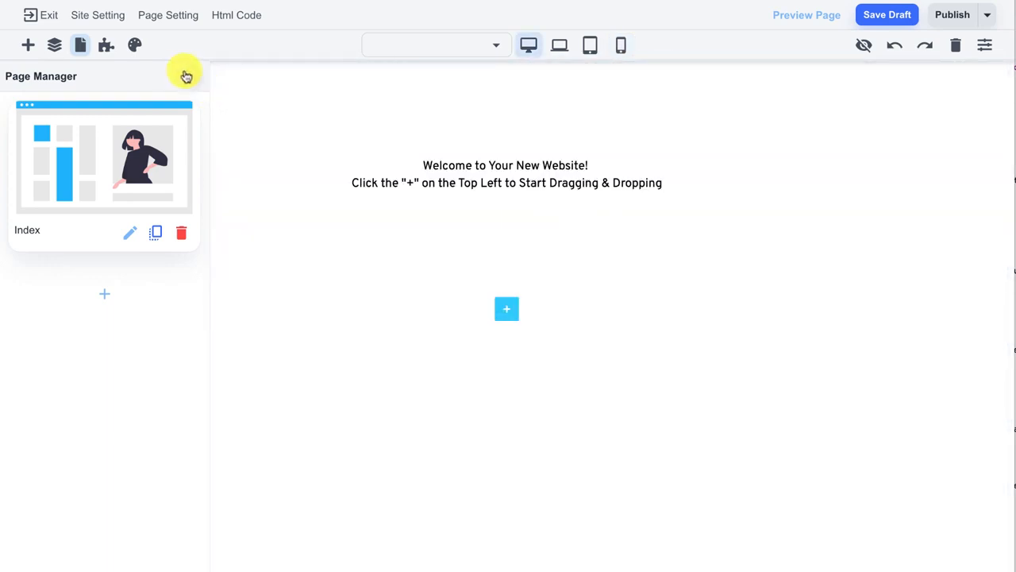
click(185, 76)
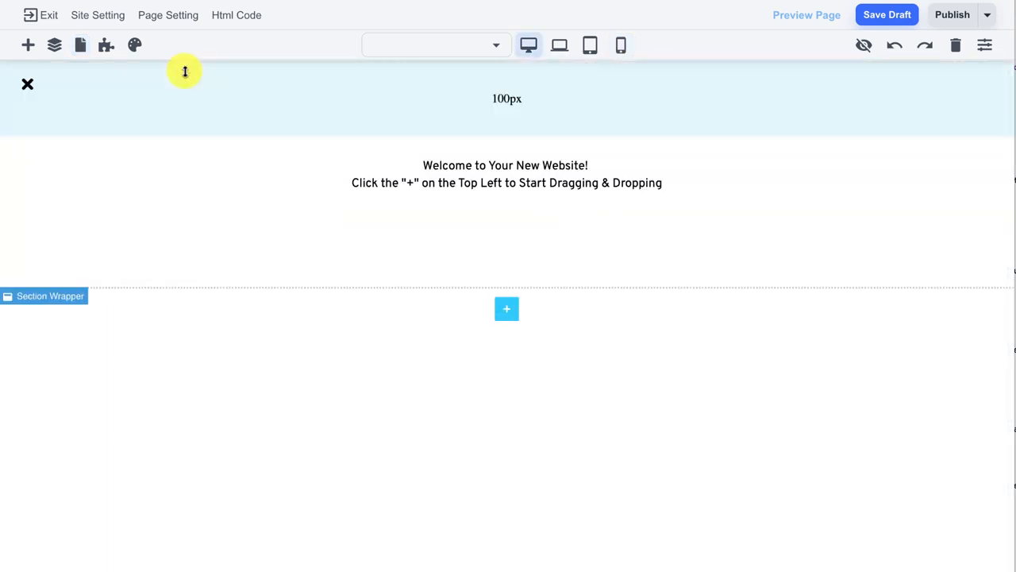
click(449, 182)
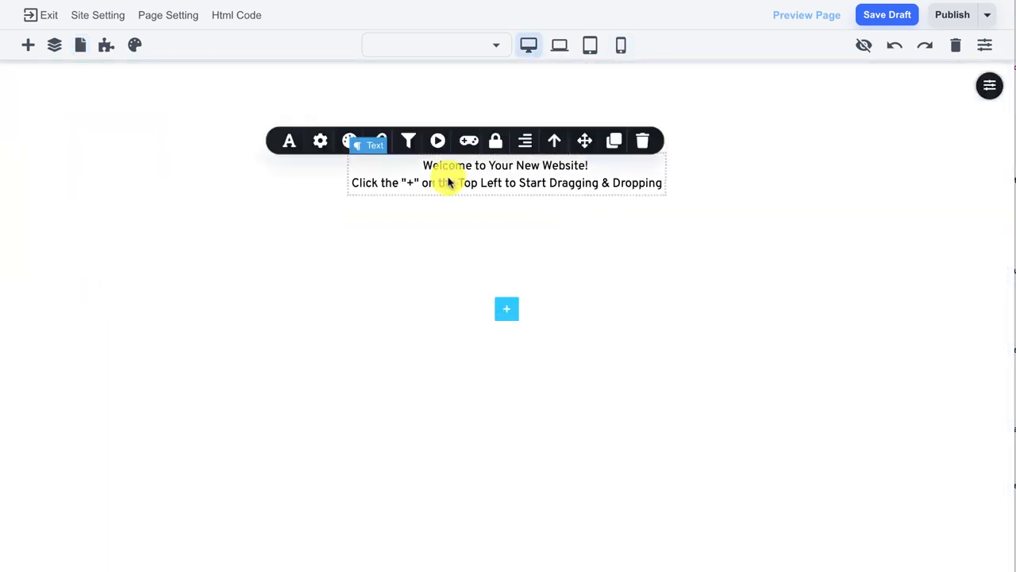
key(Delete)
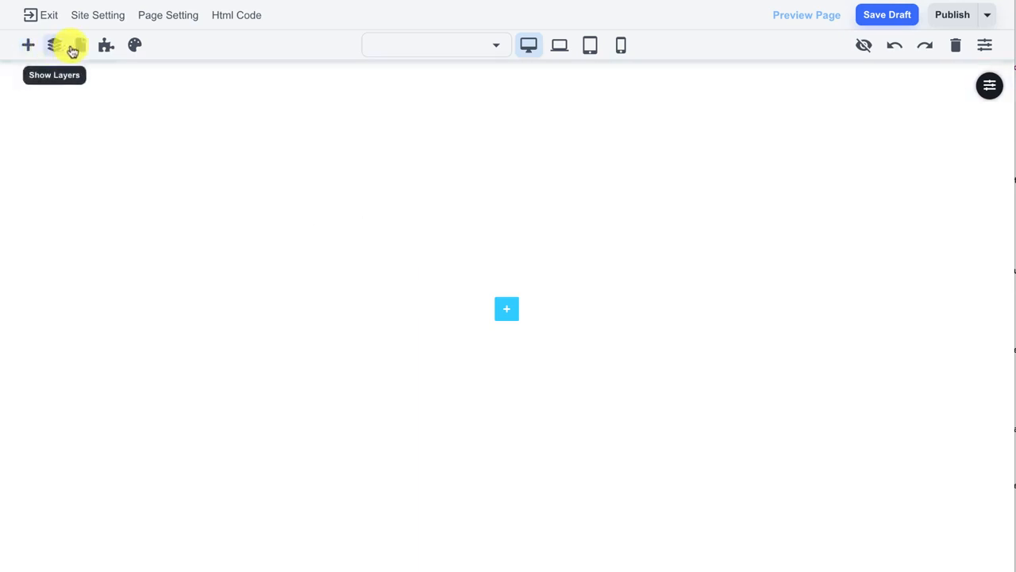
- Duplicate the Index page and open the copy for editing
click(80, 48)
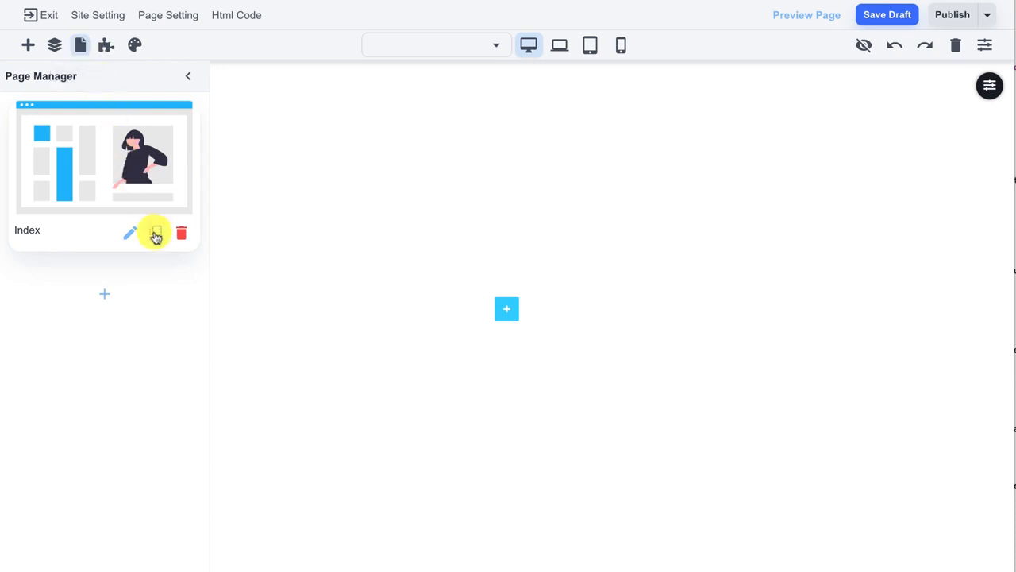
click(155, 234)
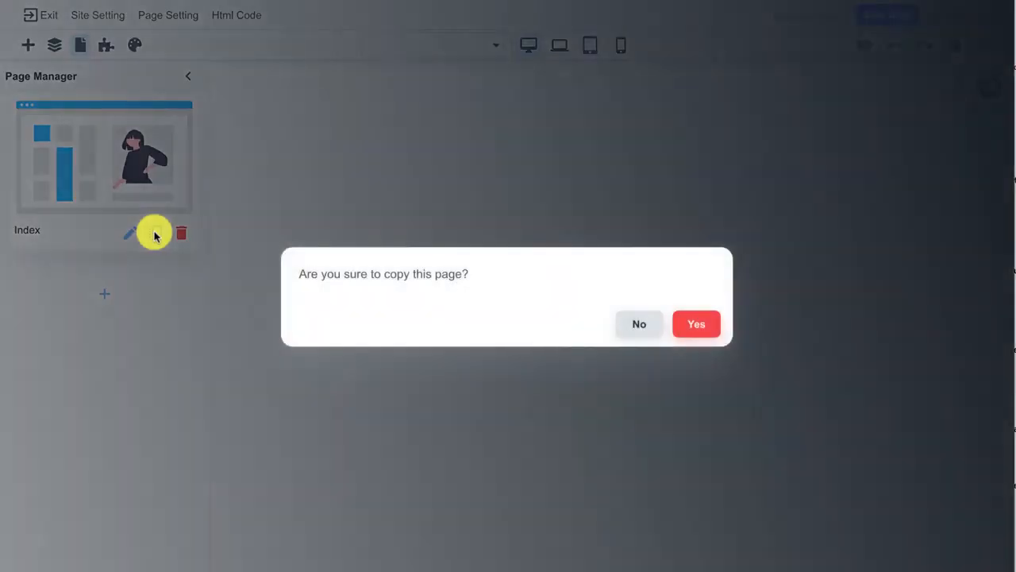
click(697, 324)
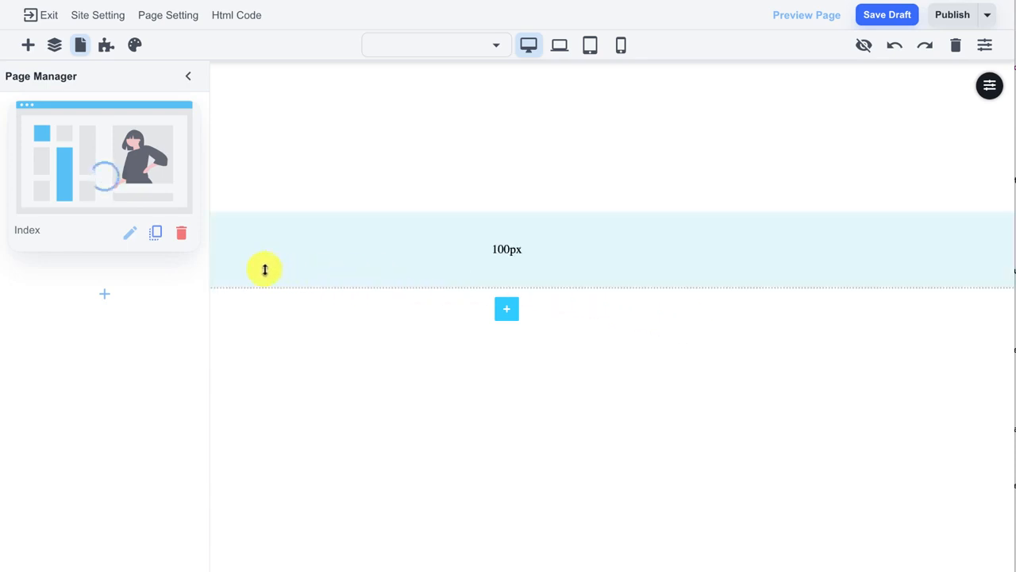
click(157, 235)
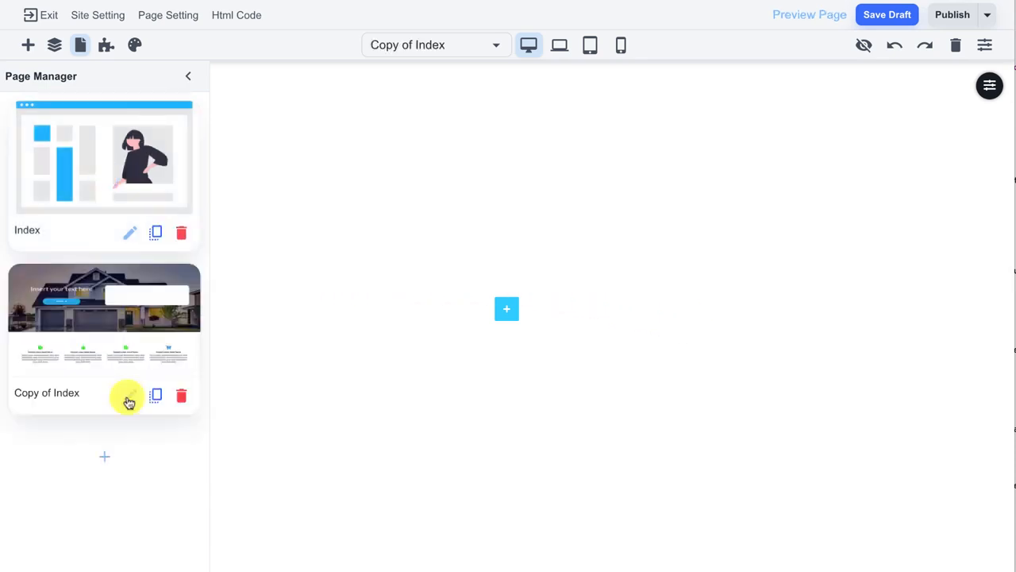
click(129, 397)
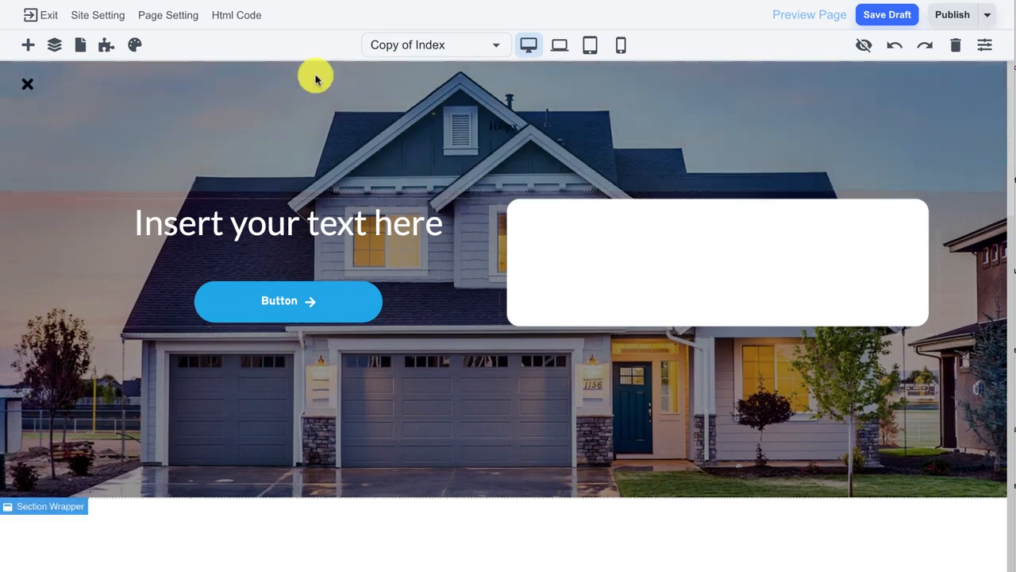
- In the copied page's settings, enter Contact US as the page name and contact as the slug
click(178, 22)
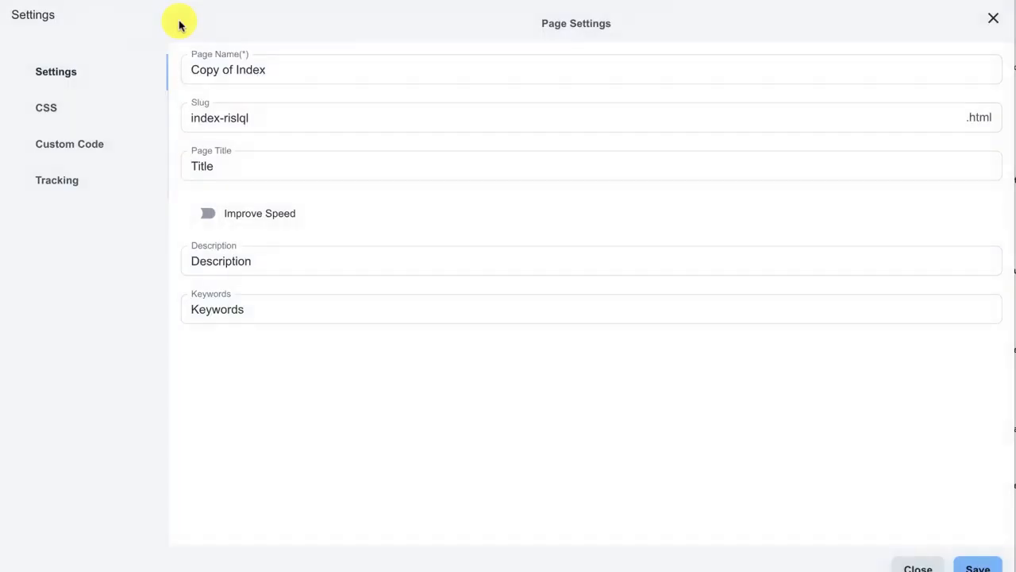
click(314, 75)
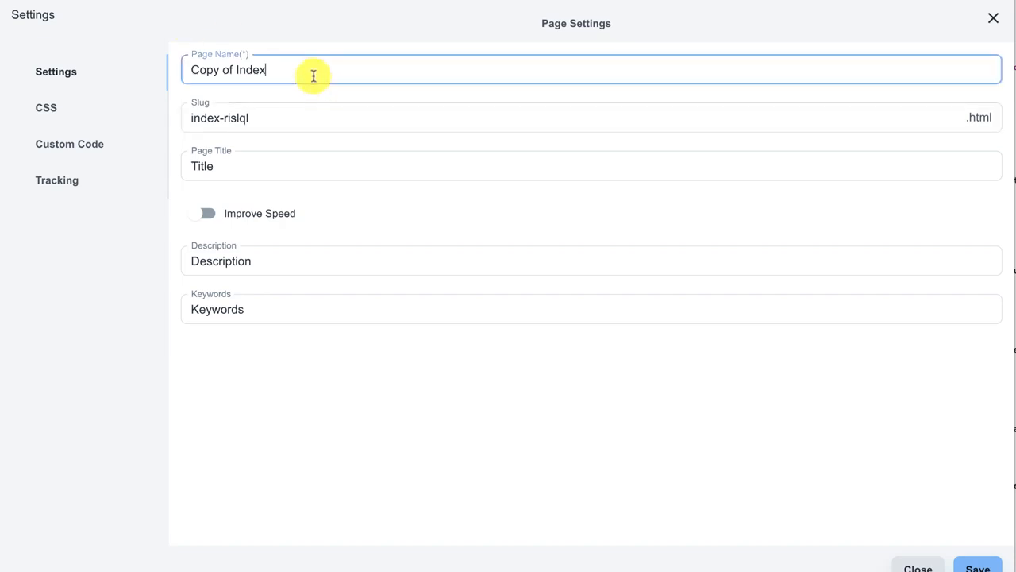
drag(314, 76, 105, 69)
text(Contact US)
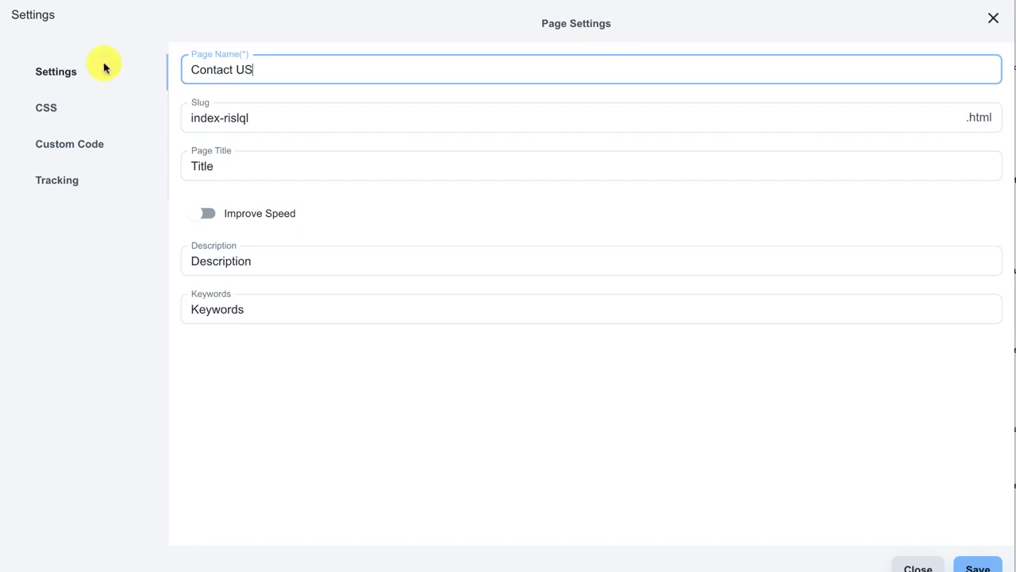
click(274, 116)
drag(286, 116, 170, 111)
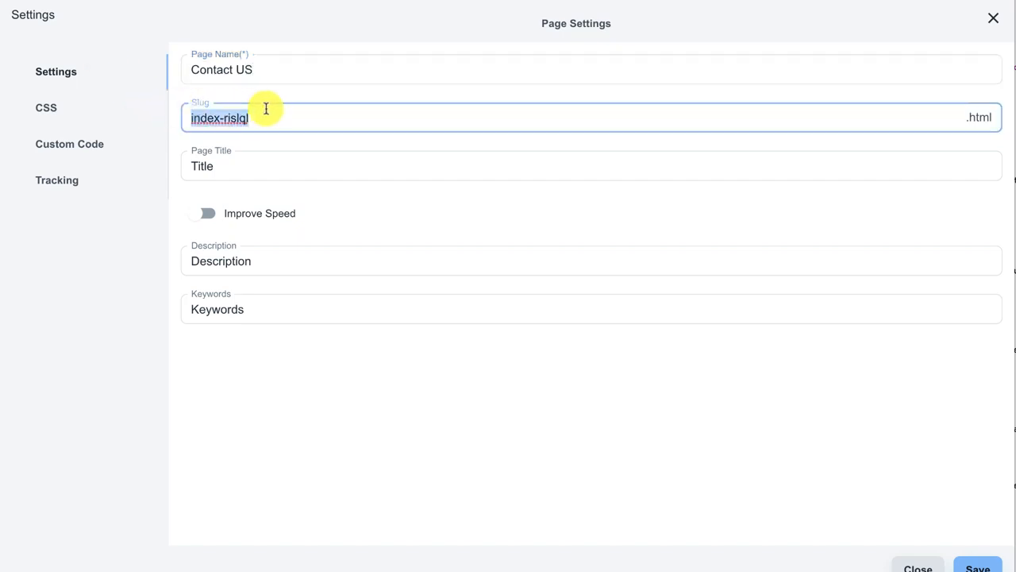
text(contact)
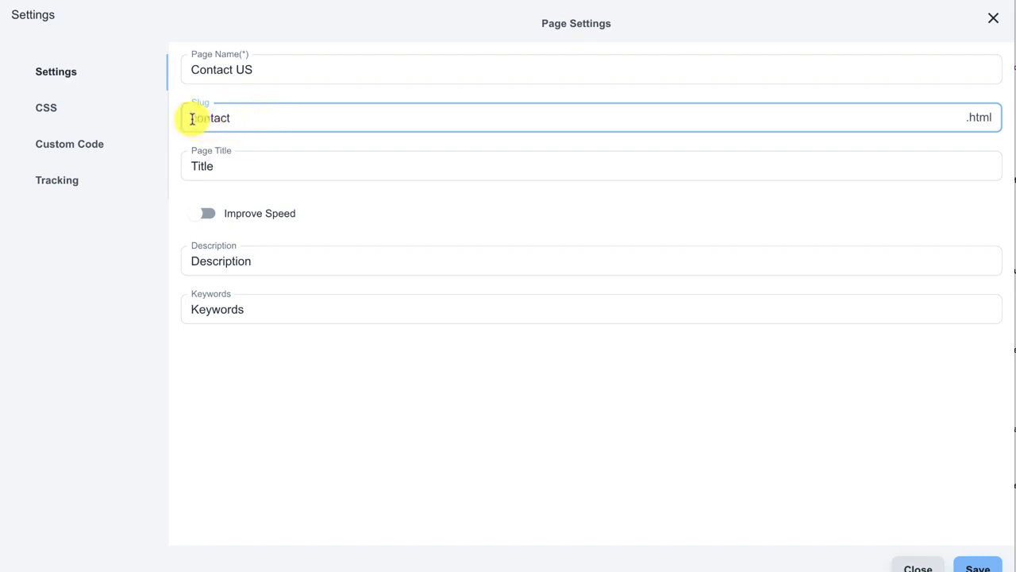
drag(192, 119, 374, 120)
drag(967, 119, 998, 116)
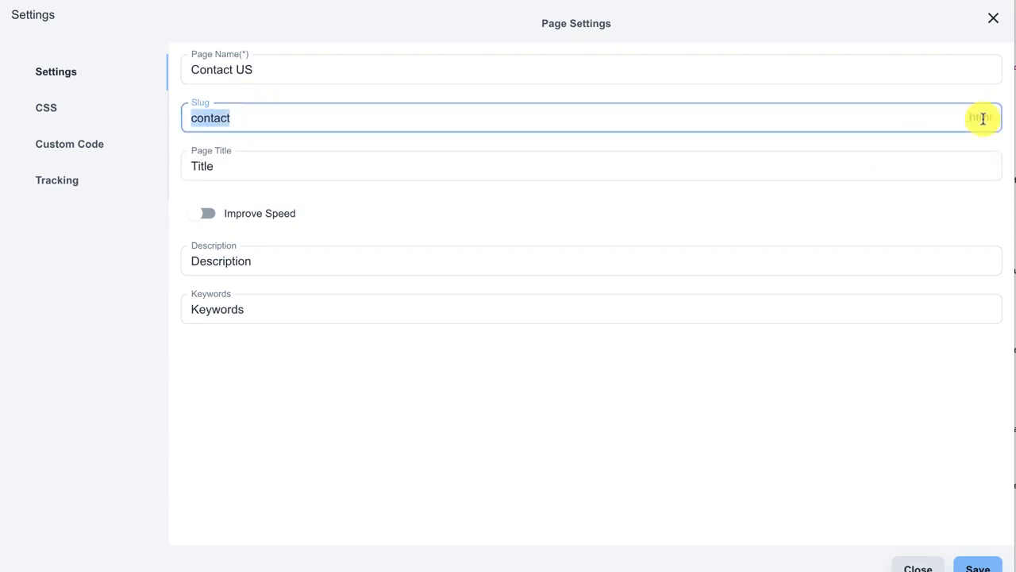
click(770, 126)
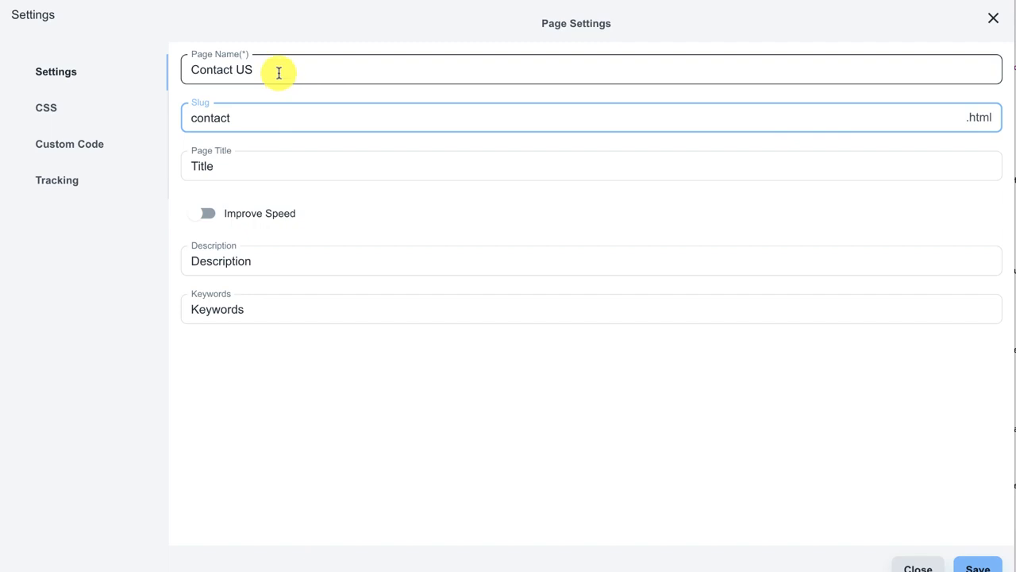
- Copy the page name Contact US into the page title, description and keywords
drag(278, 70, 132, 70)
key(super+c)
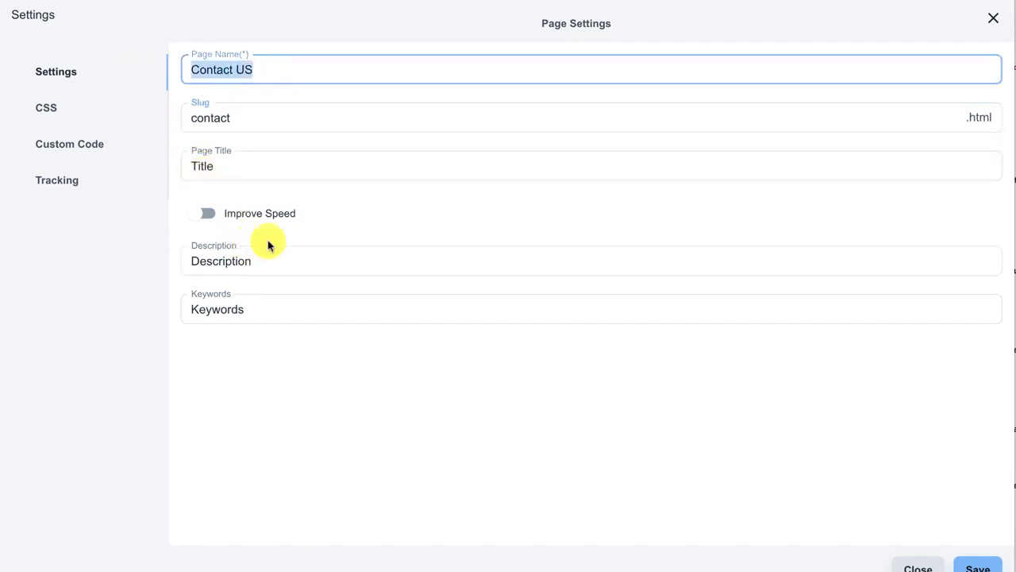
click(260, 170)
key(super+a)
key(super+v)
click(259, 265)
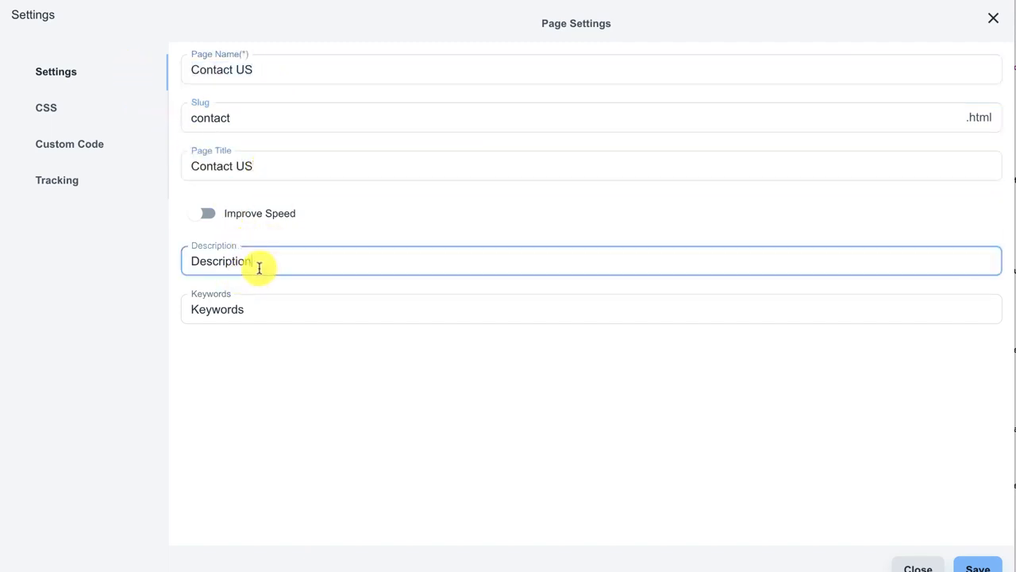
key(super+a)
key(super+v)
click(261, 310)
key(super+a)
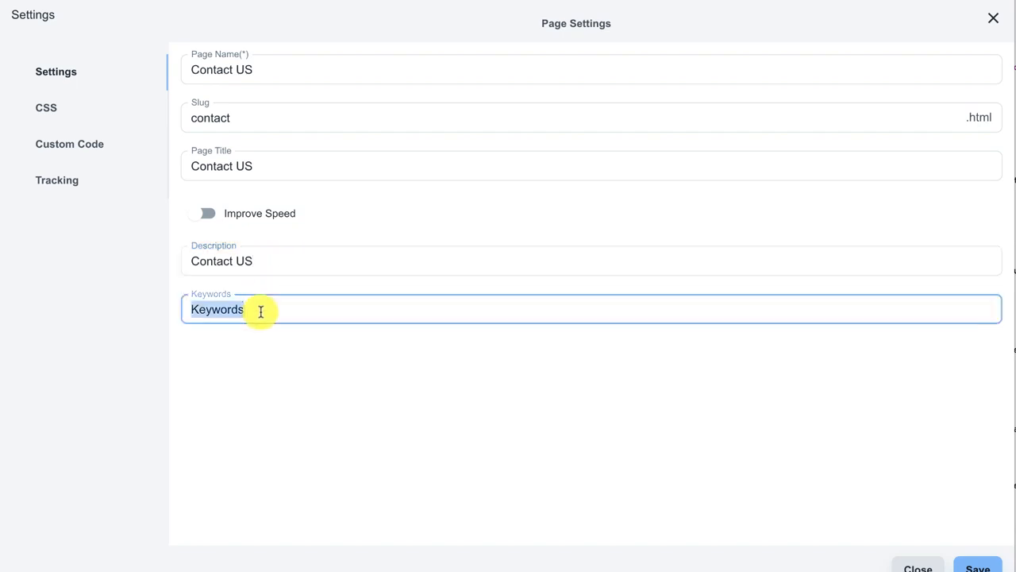
key(super+v)
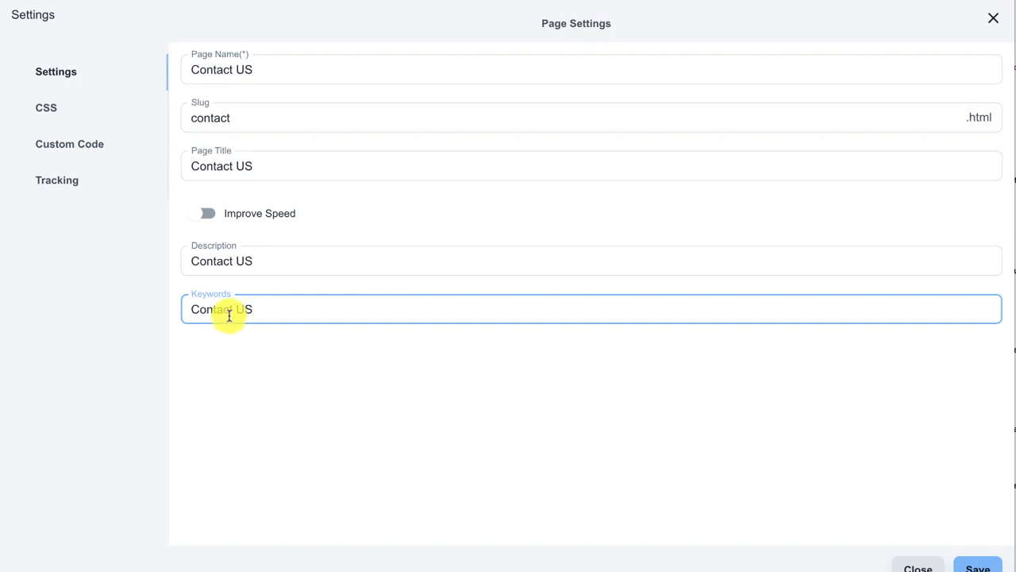
- Examine the page's CSS, custom code and tracking settings, and close the page settings without saving
click(53, 110)
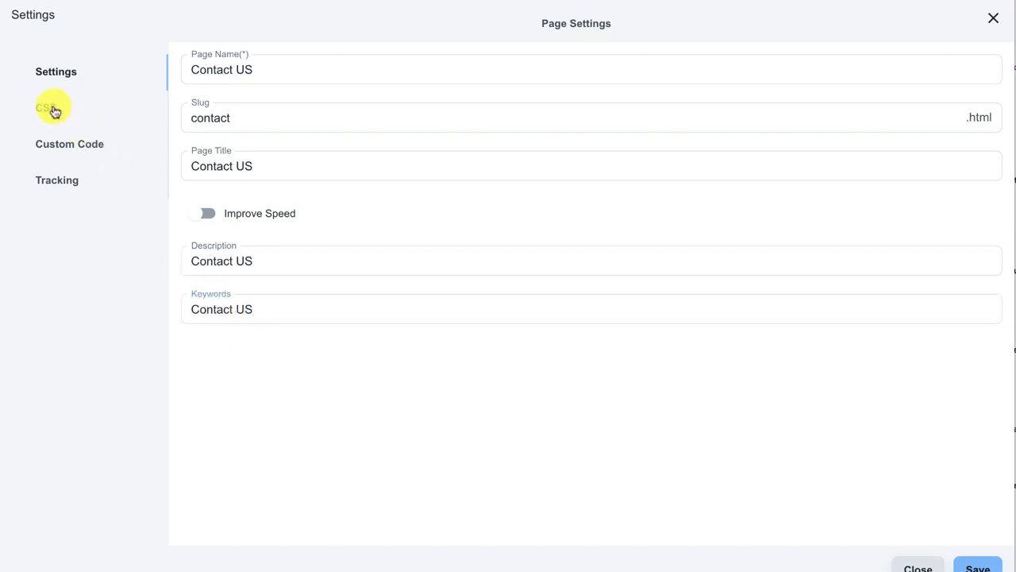
click(90, 146)
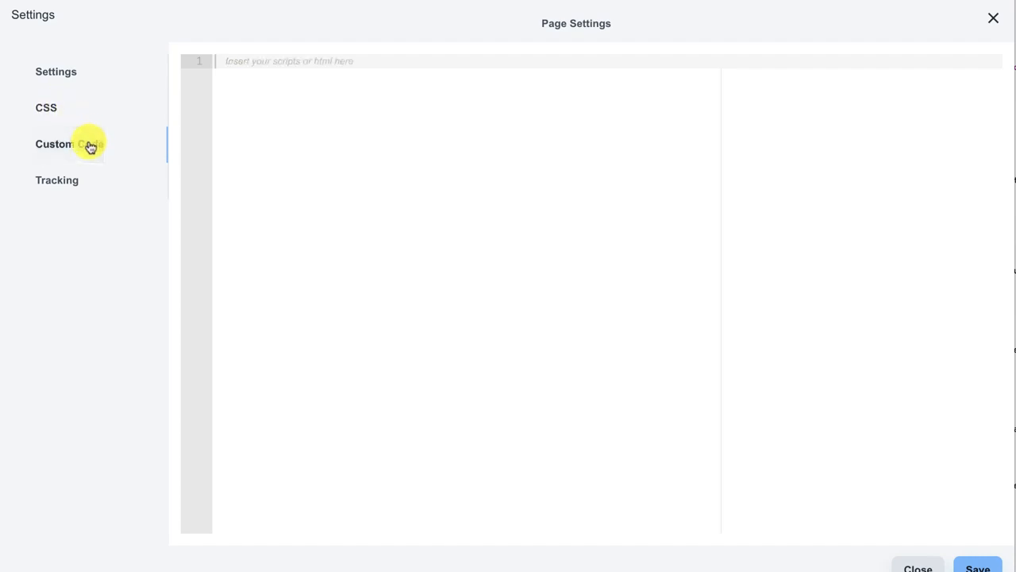
click(64, 179)
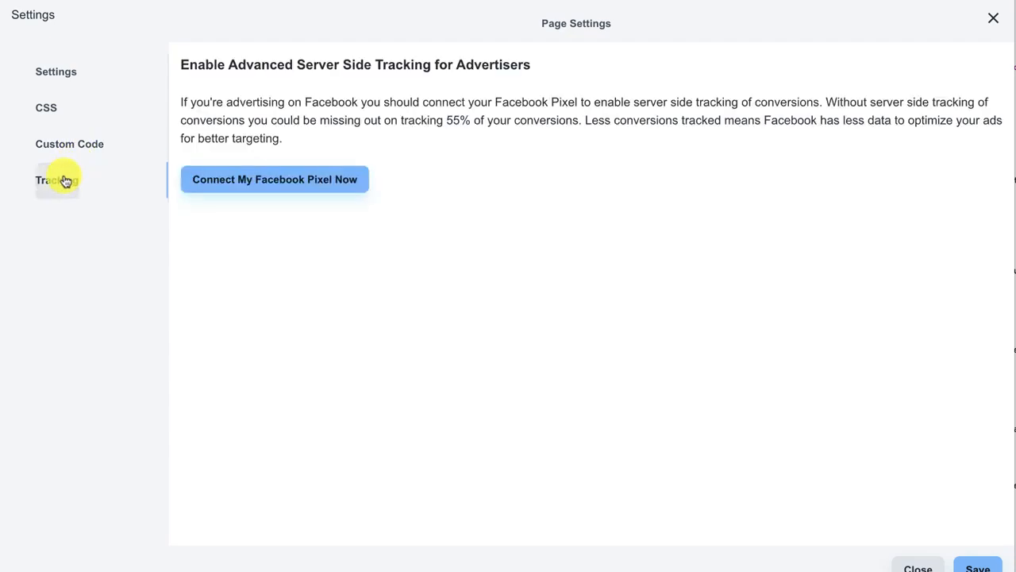
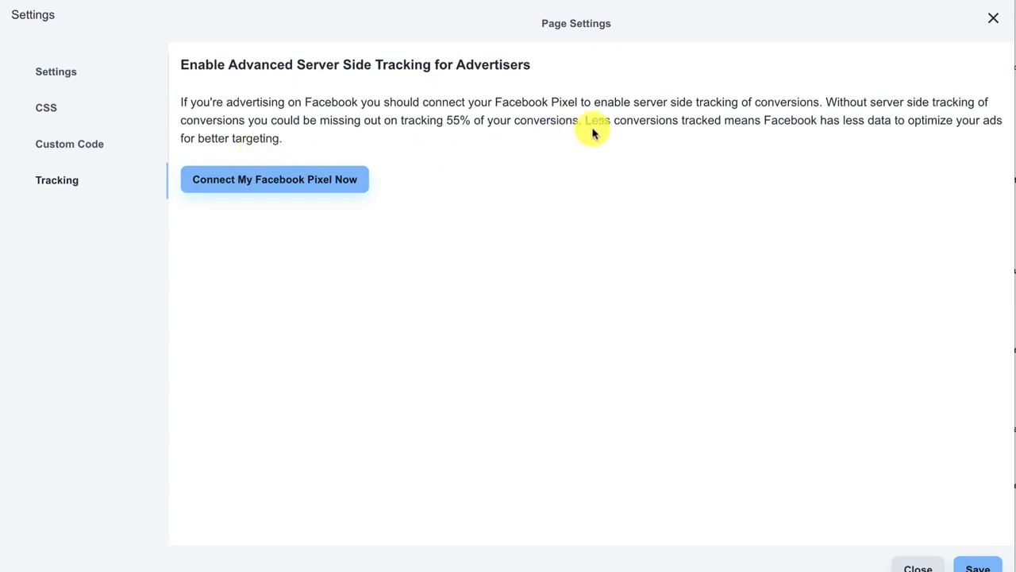
click(993, 20)
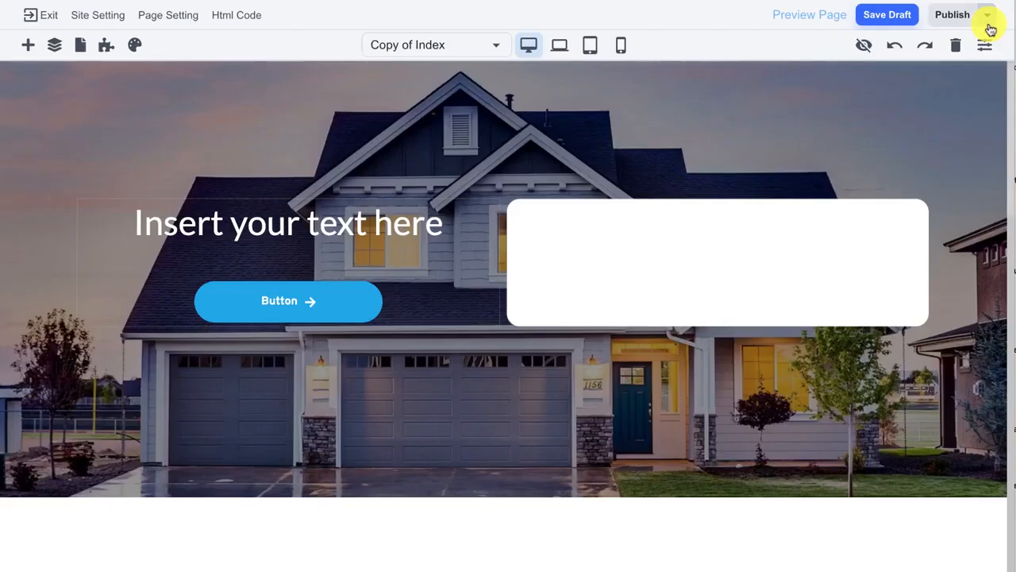
- Examine the page's layer structure, expanding the first section wrapper down to the icon and text elements in its second column
click(53, 47)
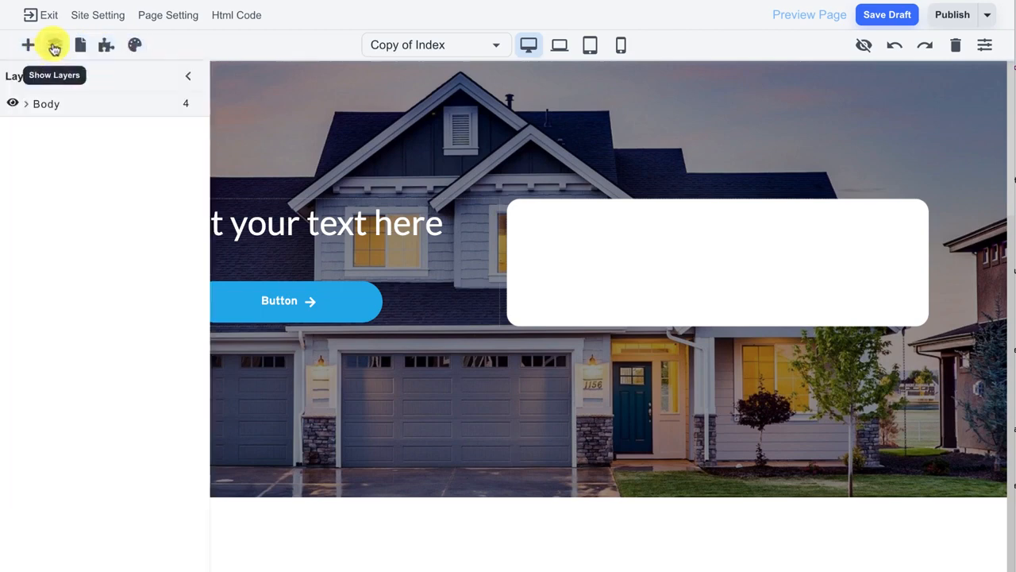
click(26, 104)
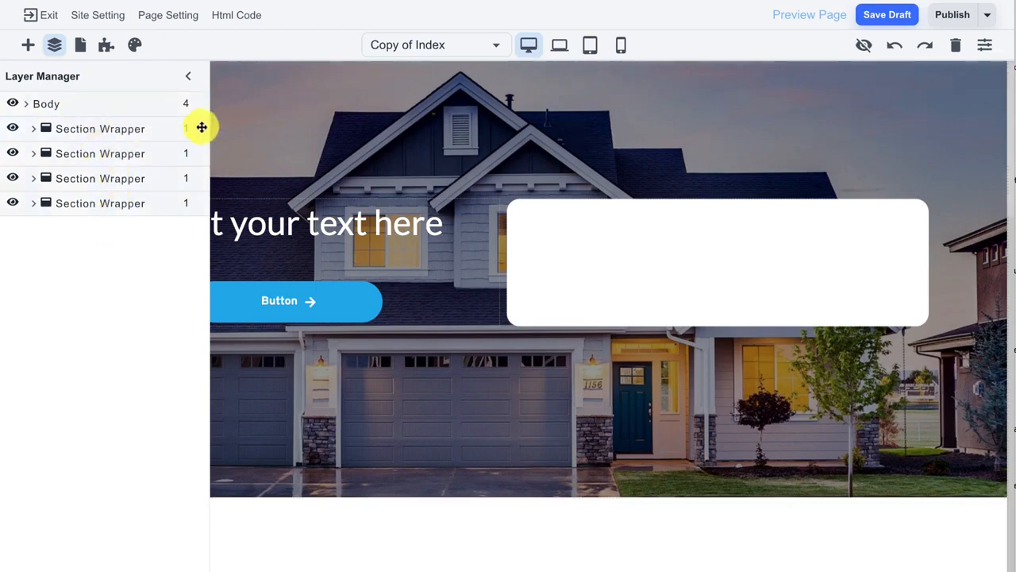
mouse_move(201, 131)
mouse_down()
mouse_move(198, 167)
mouse_move(197, 147)
mouse_up()
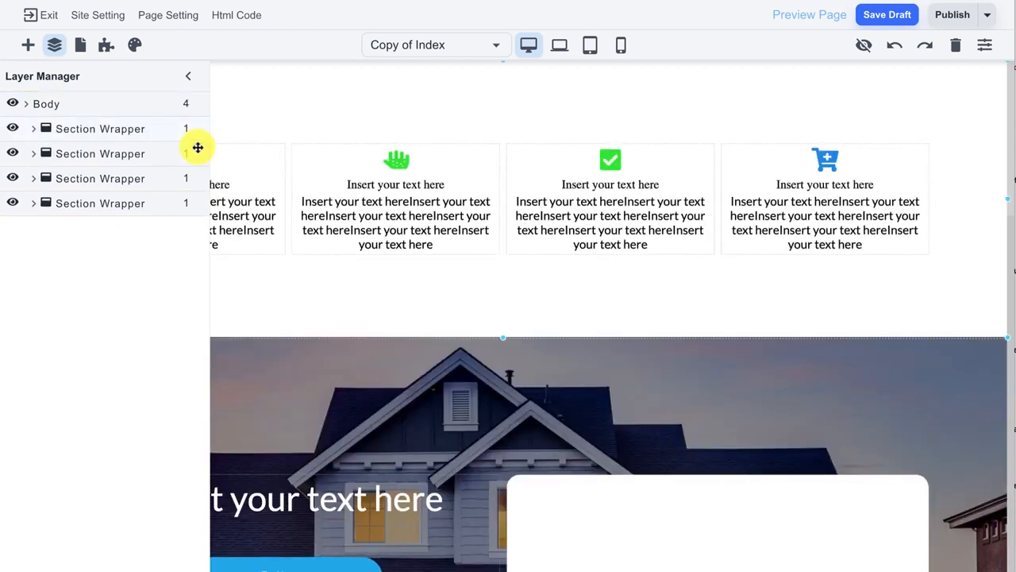
click(34, 129)
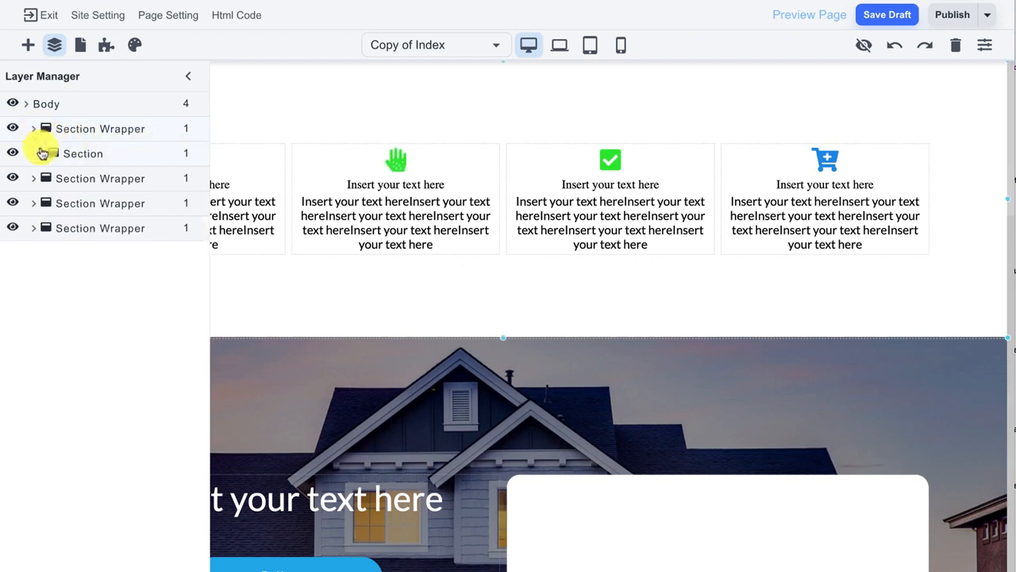
click(42, 153)
click(49, 178)
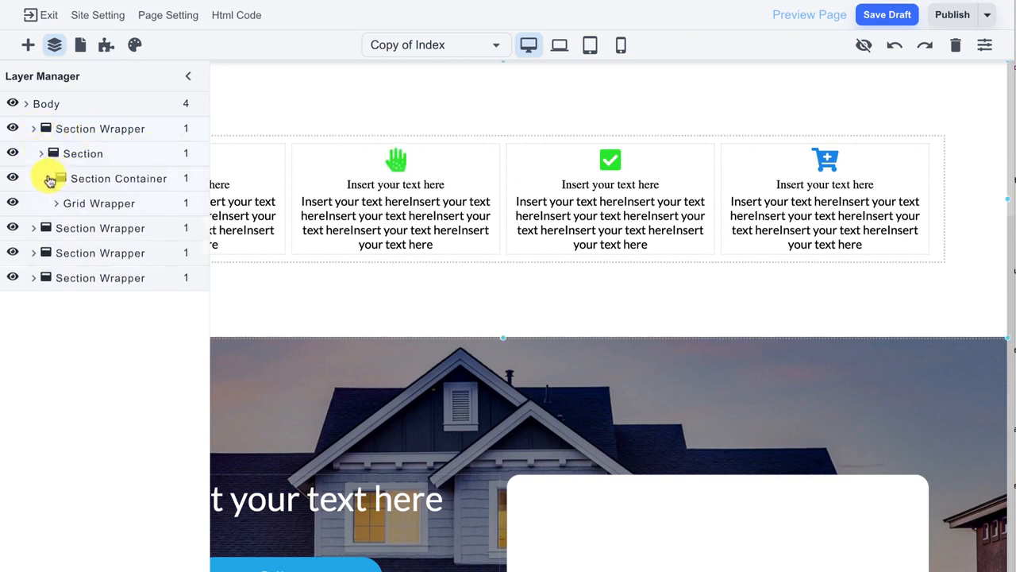
click(398, 161)
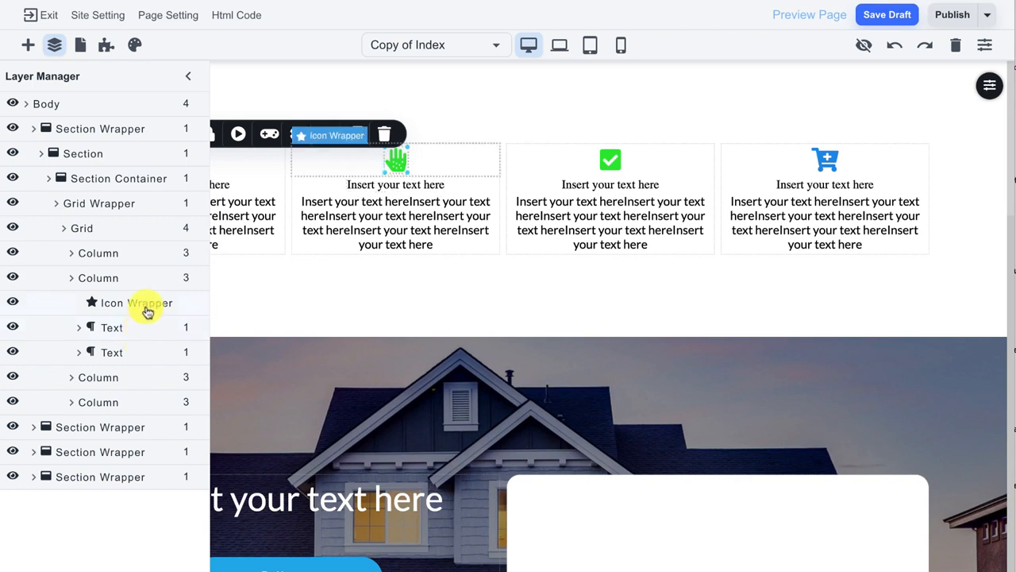
click(128, 285)
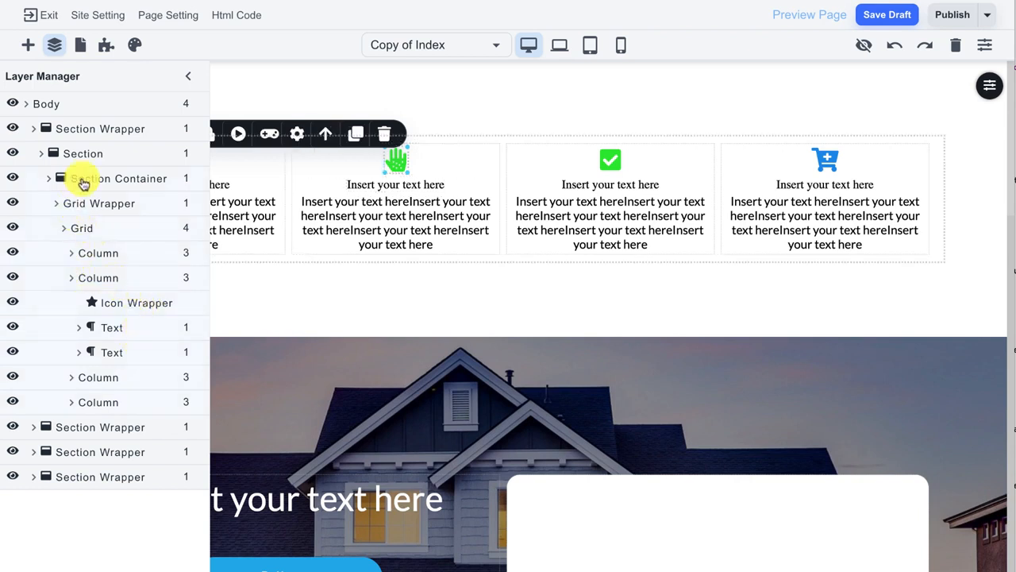
click(190, 80)
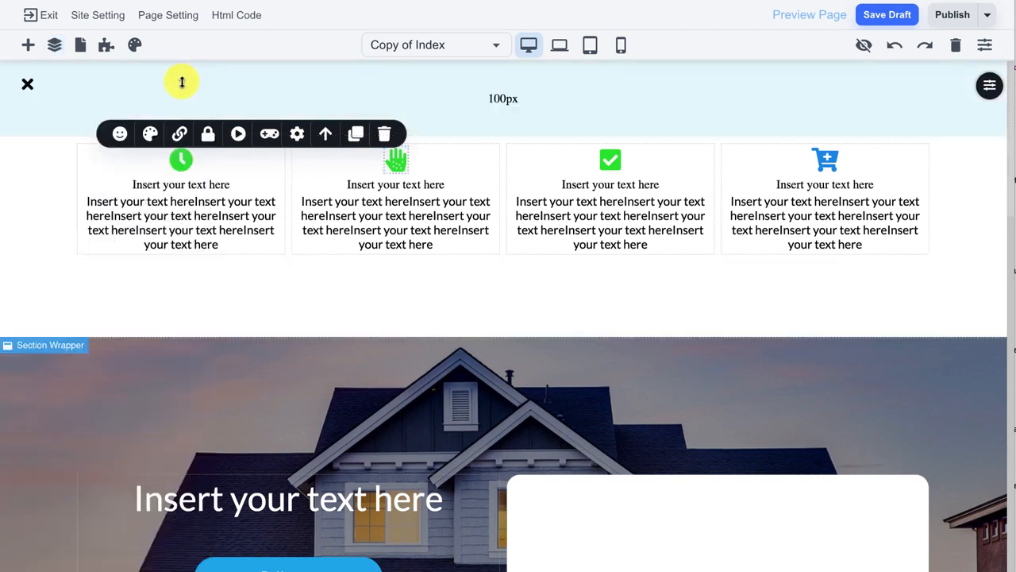
- Set the global All Font style to Nunito for the whole site and close the global styles
click(133, 46)
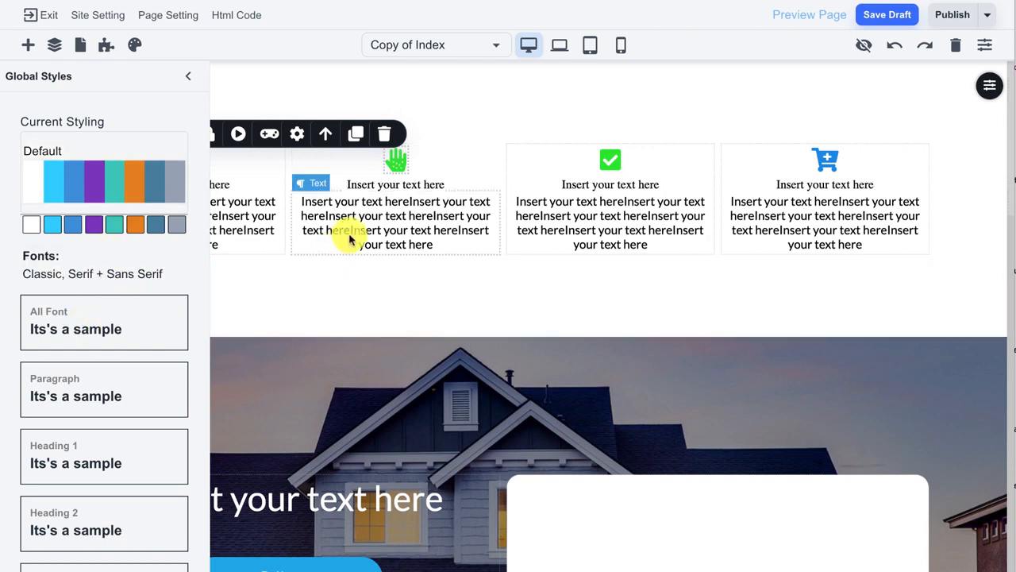
click(90, 333)
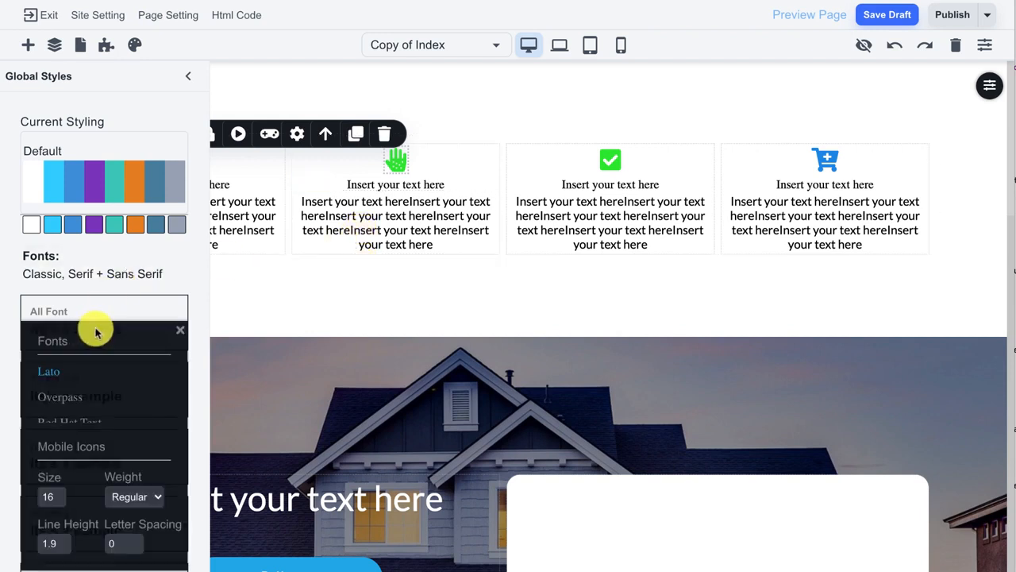
scroll(88, 386, down, 3)
scroll(90, 389, down, 2)
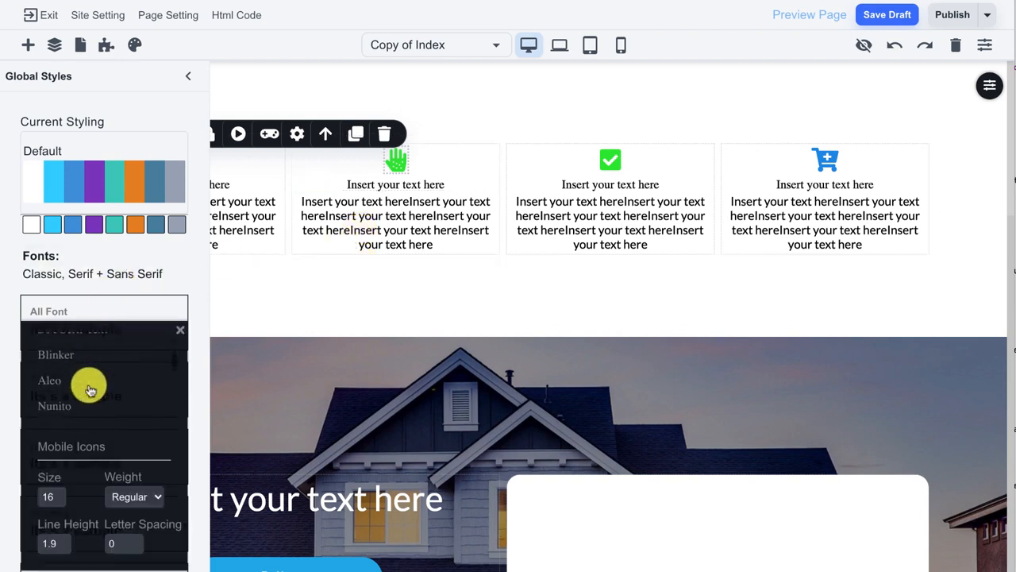
click(63, 392)
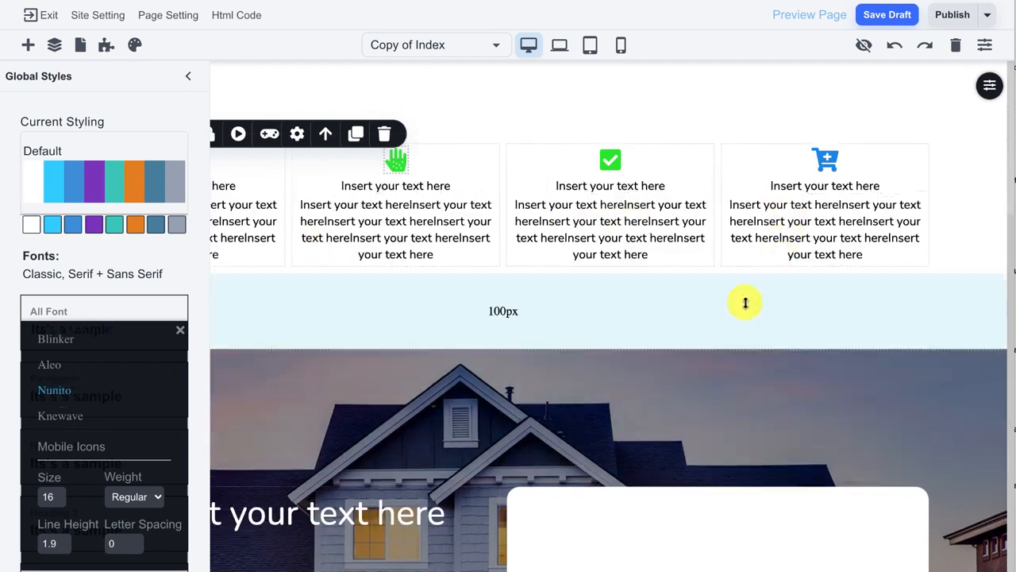
click(180, 331)
scroll(135, 421, down, 1)
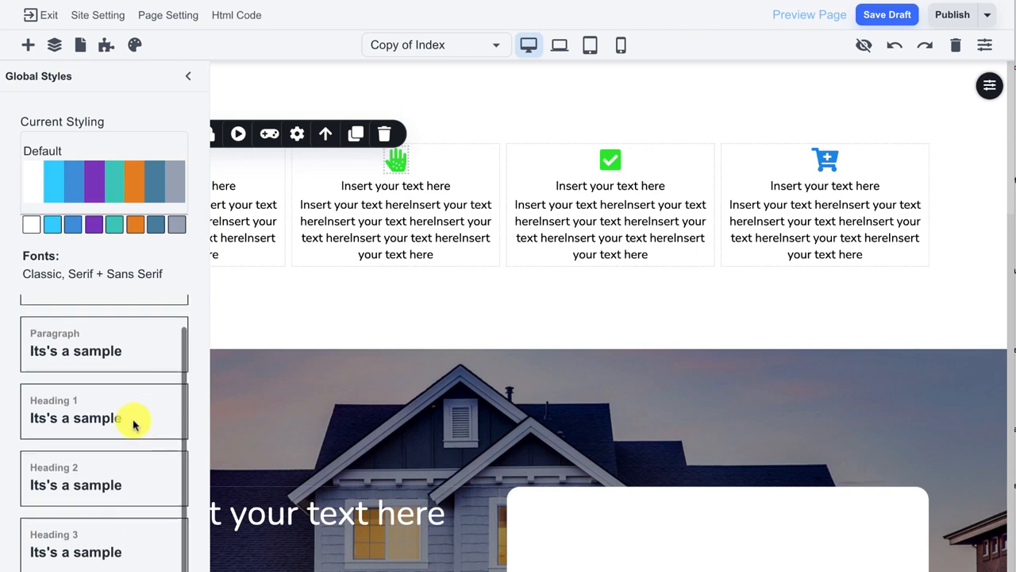
scroll(60, 381, up, 1)
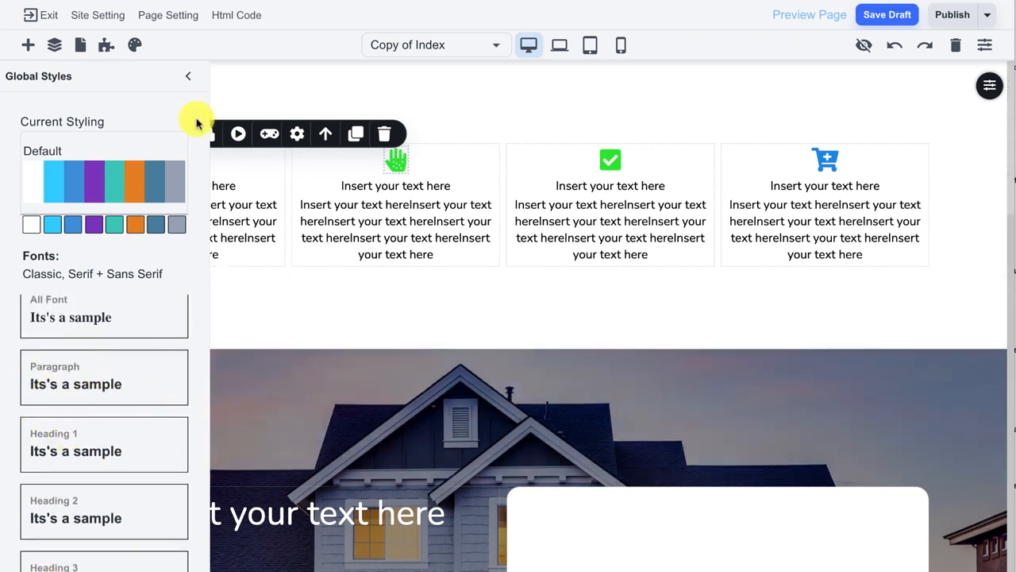
click(191, 79)
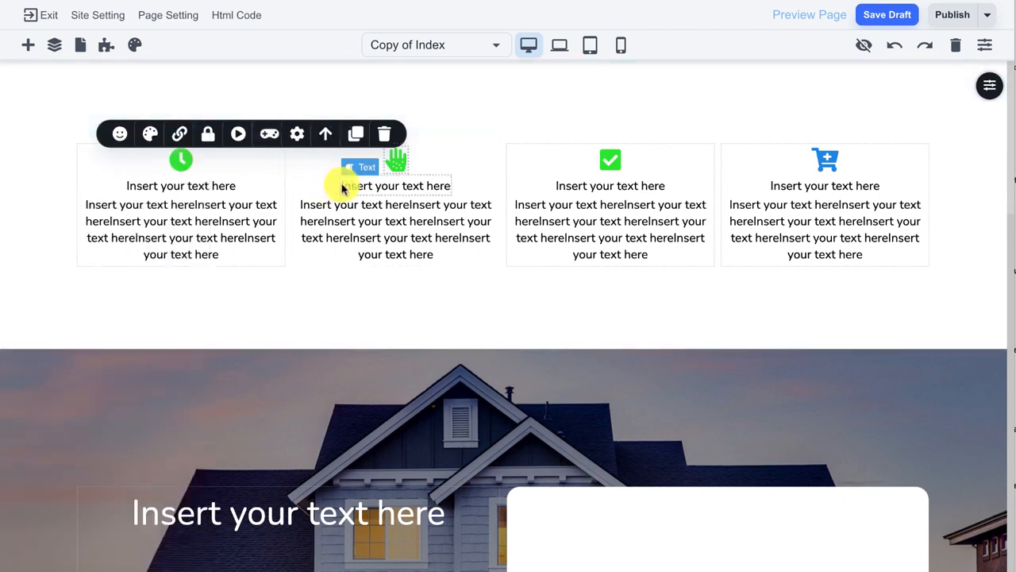
- Try the H1 typography on the second column's heading text, and settle on H6
click(339, 188)
click(76, 162)
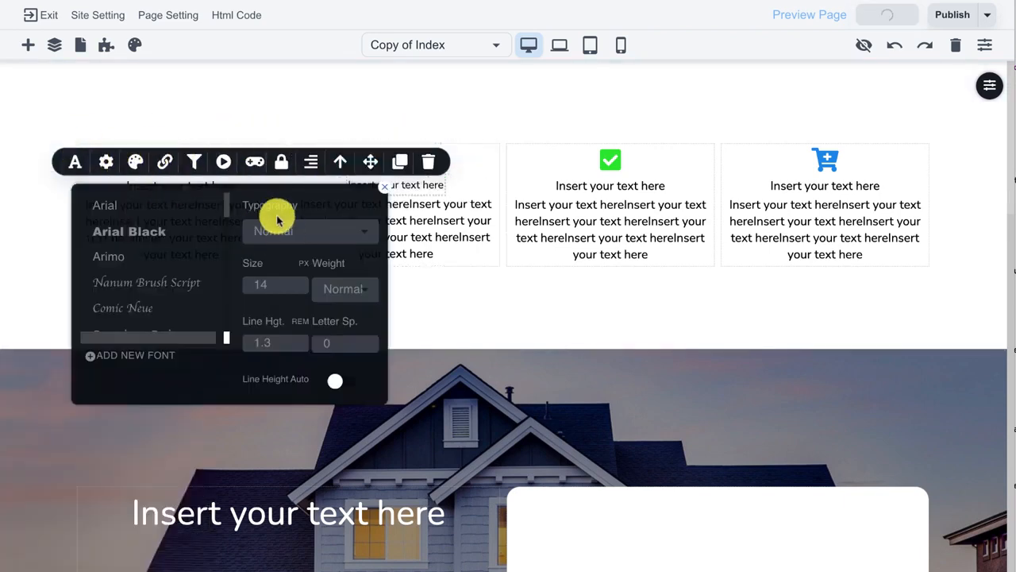
drag(250, 204, 293, 209)
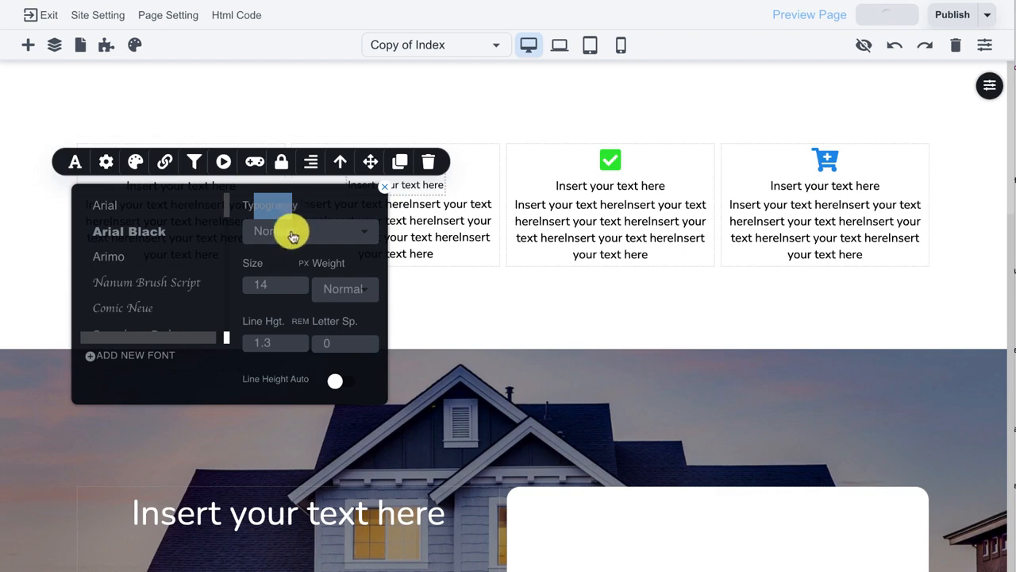
click(291, 231)
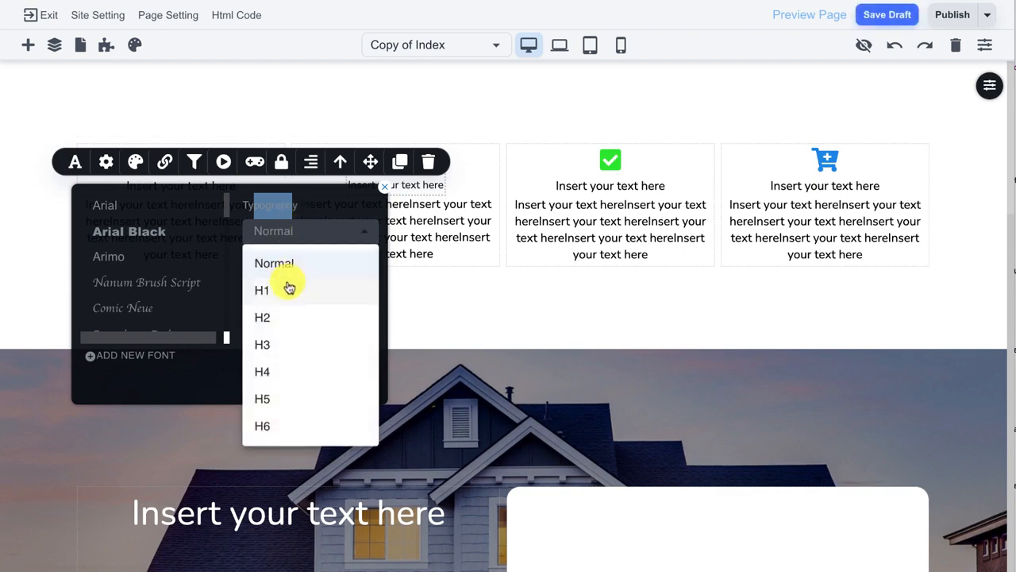
click(289, 298)
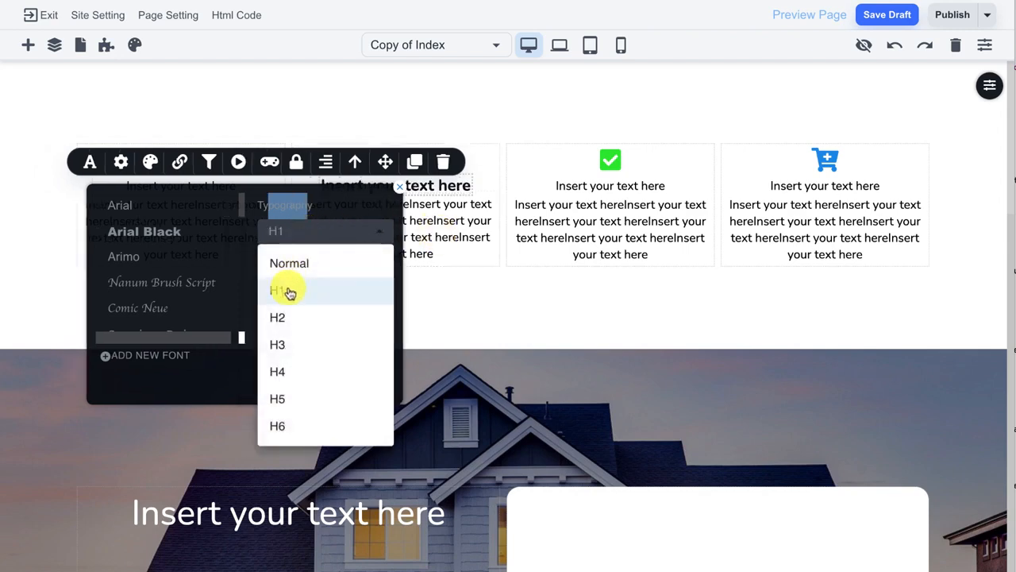
click(278, 422)
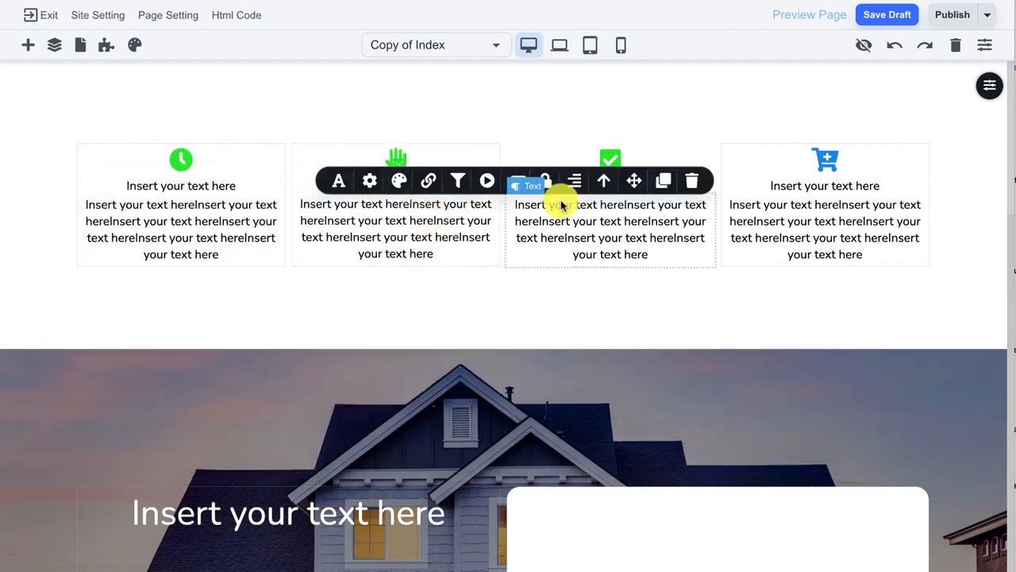
click(460, 160)
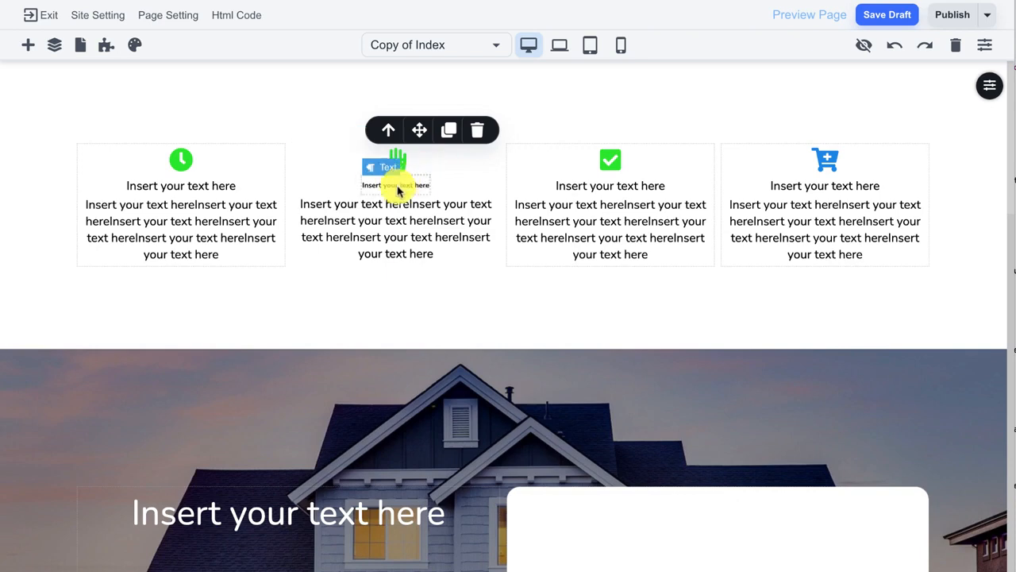
- Recolour the second column's hand icon with the pink palette's shade 400, #EC407A
click(135, 45)
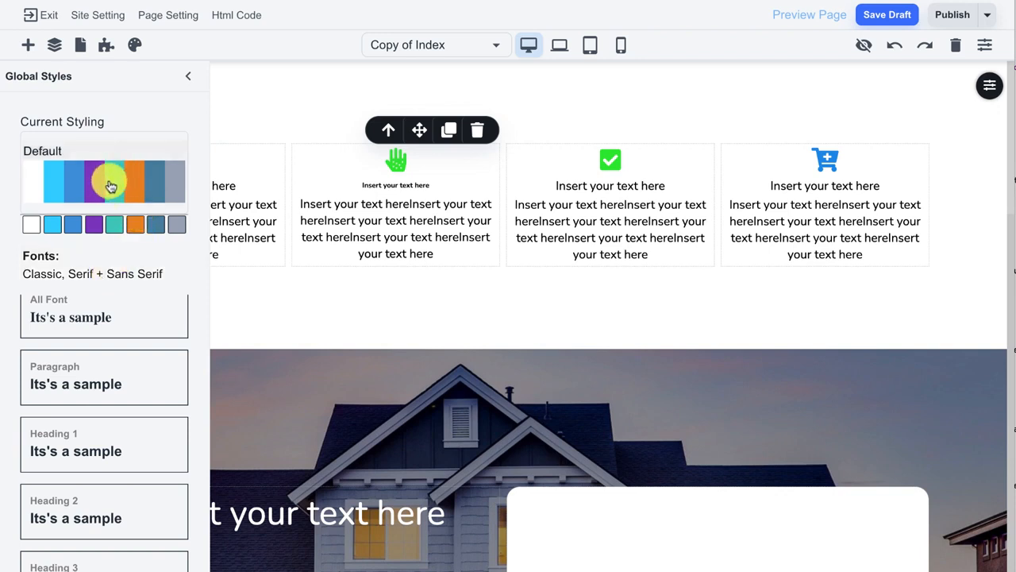
click(400, 167)
click(188, 76)
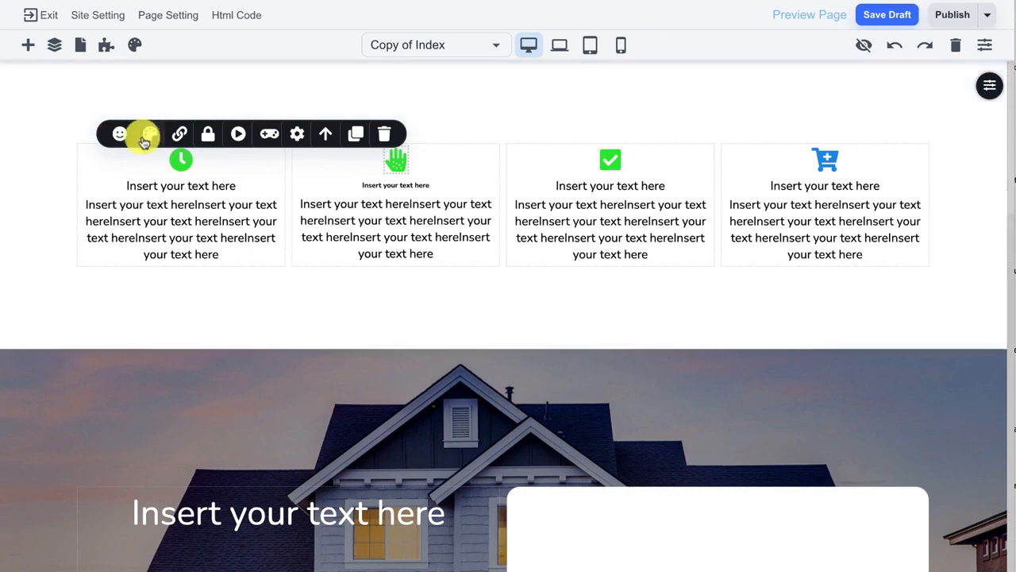
click(147, 137)
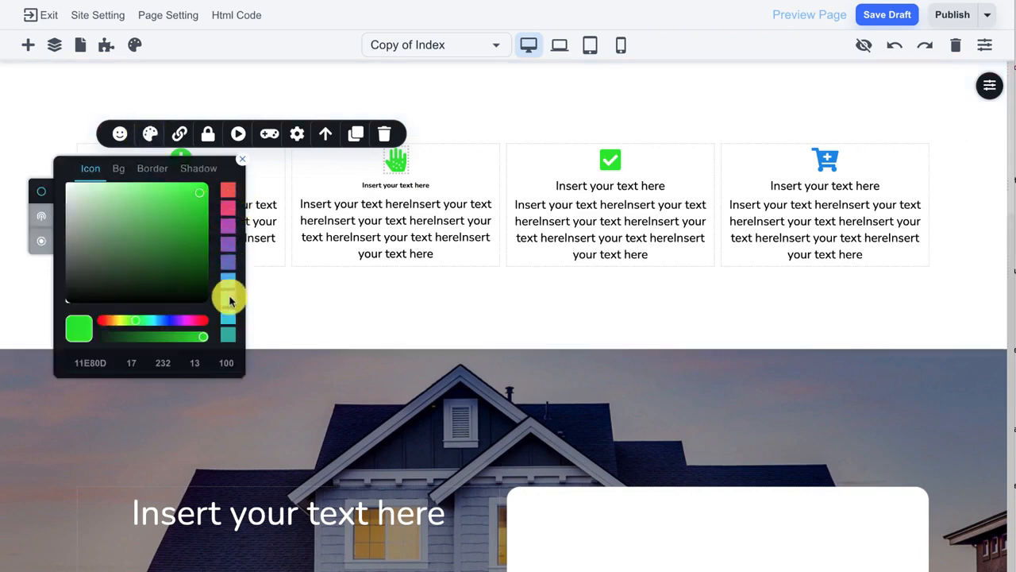
click(226, 211)
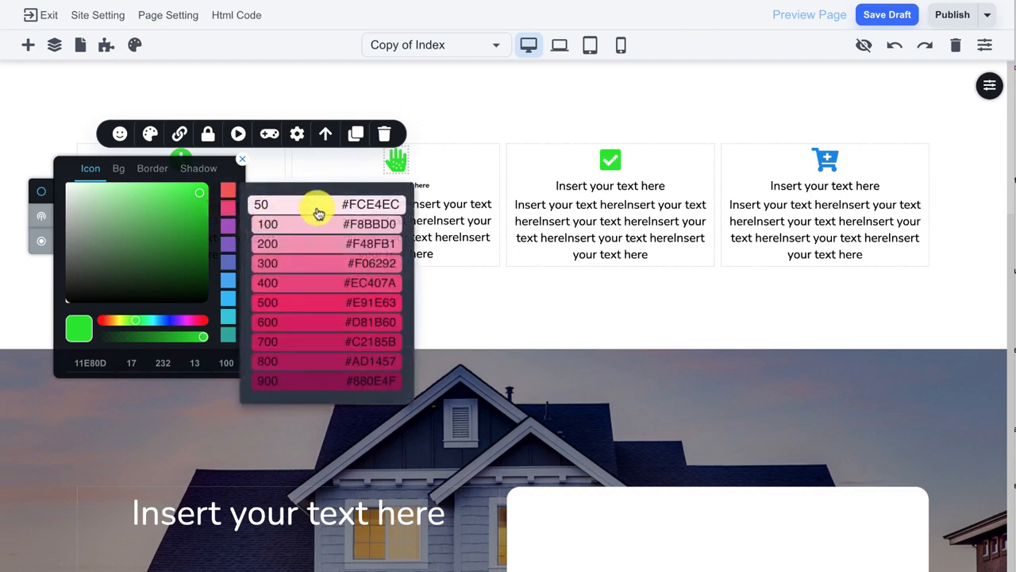
click(326, 292)
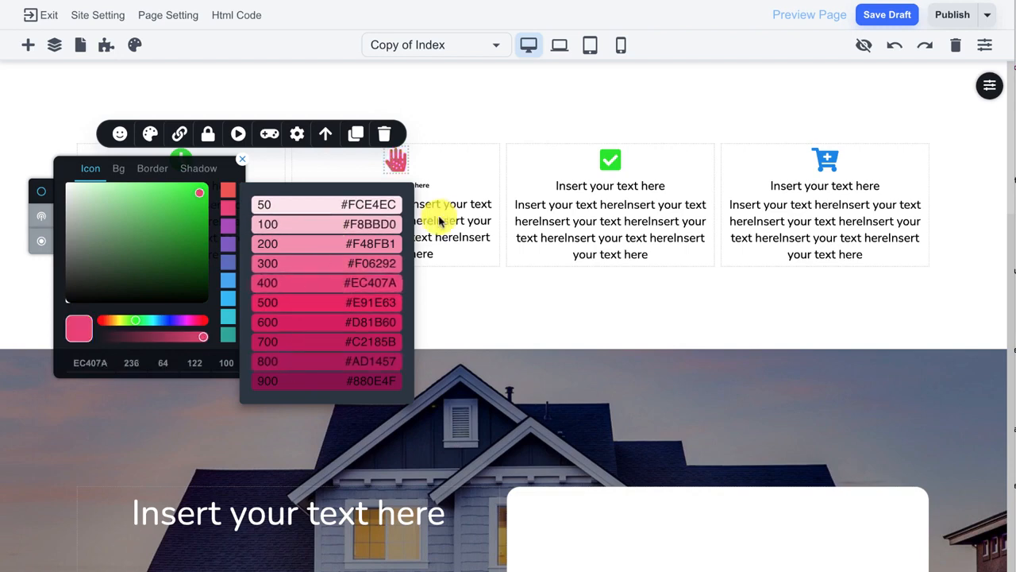
click(397, 163)
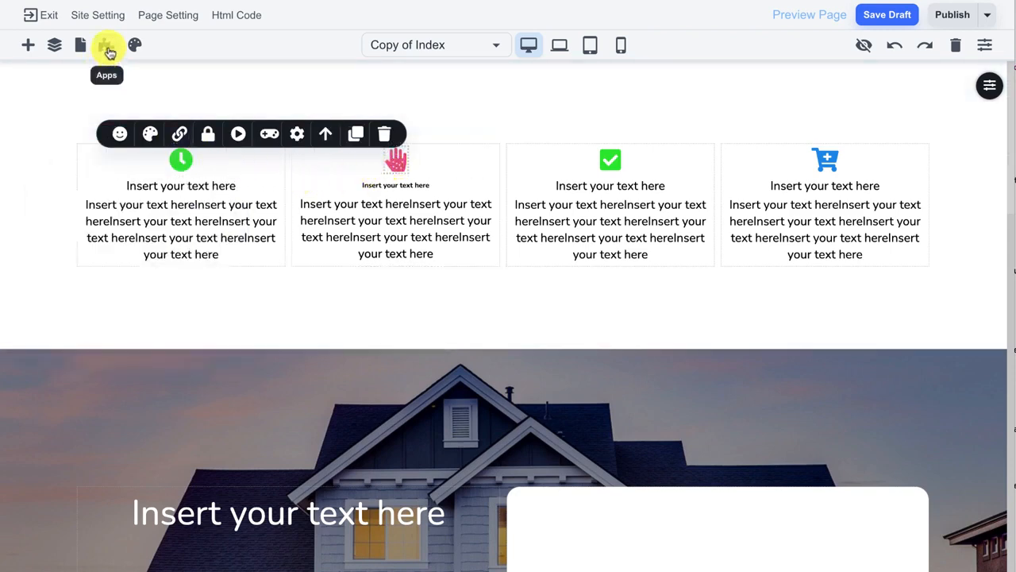
- Check the list of applications added to the site and look over the page's sections
click(107, 48)
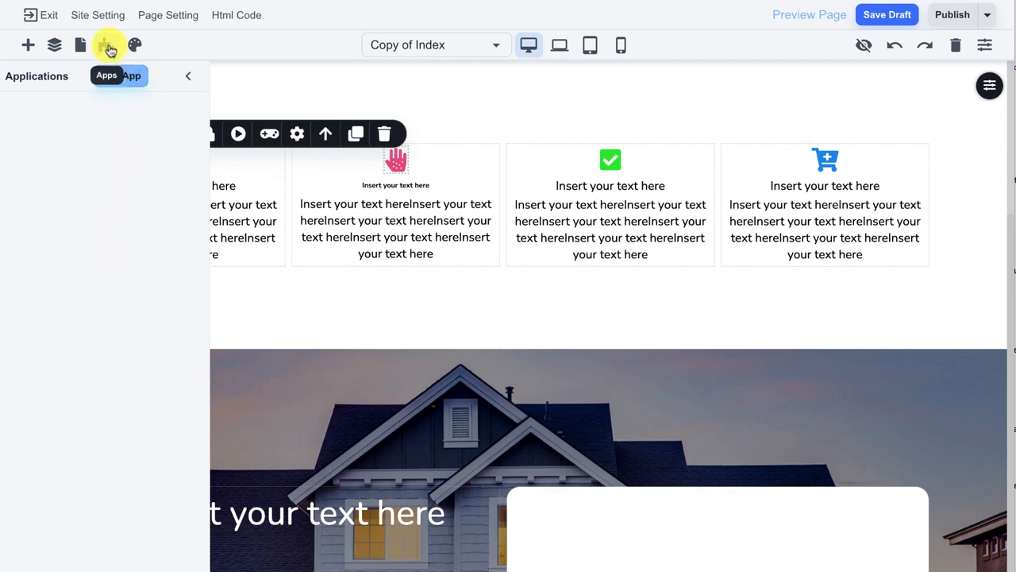
click(184, 72)
scroll(463, 264, down, 1)
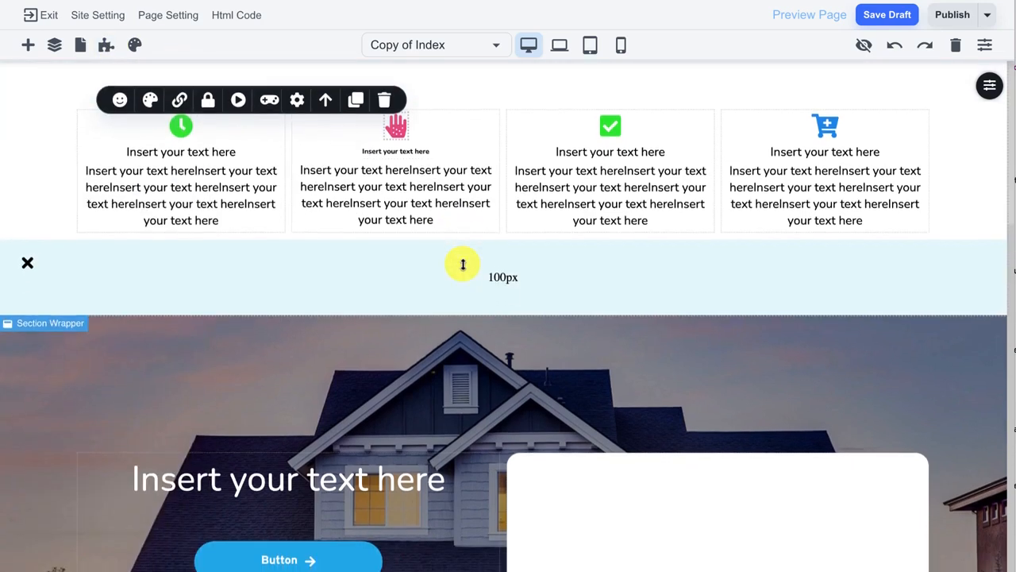
scroll(463, 265, down, 1)
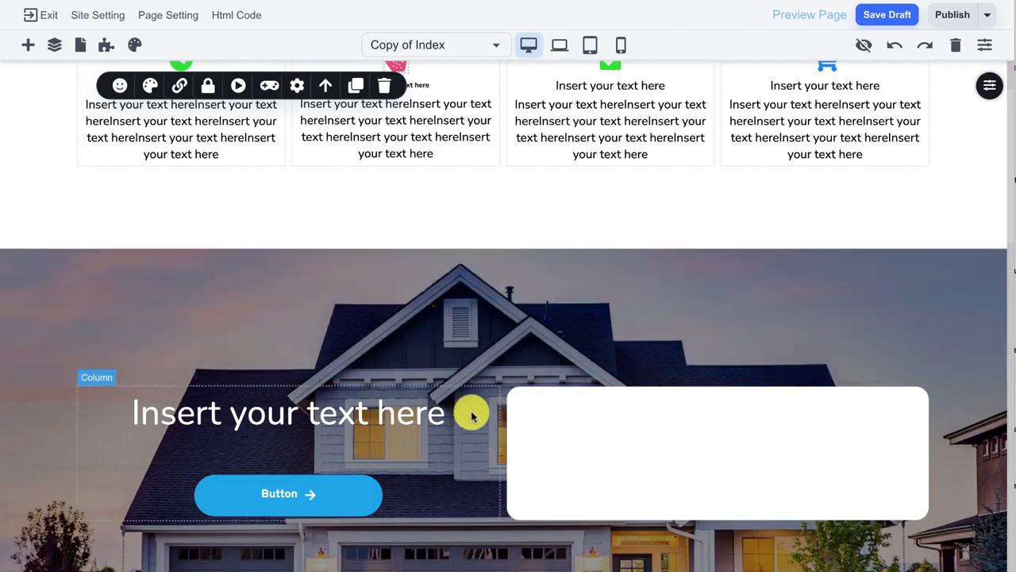
scroll(480, 358, up, 1)
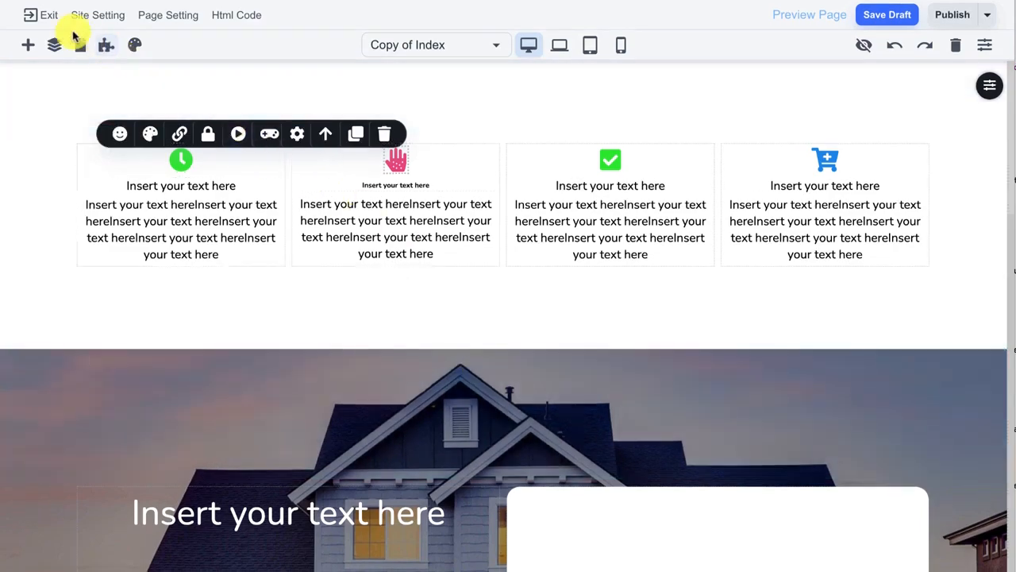
- Exit the page editor
click(41, 17)
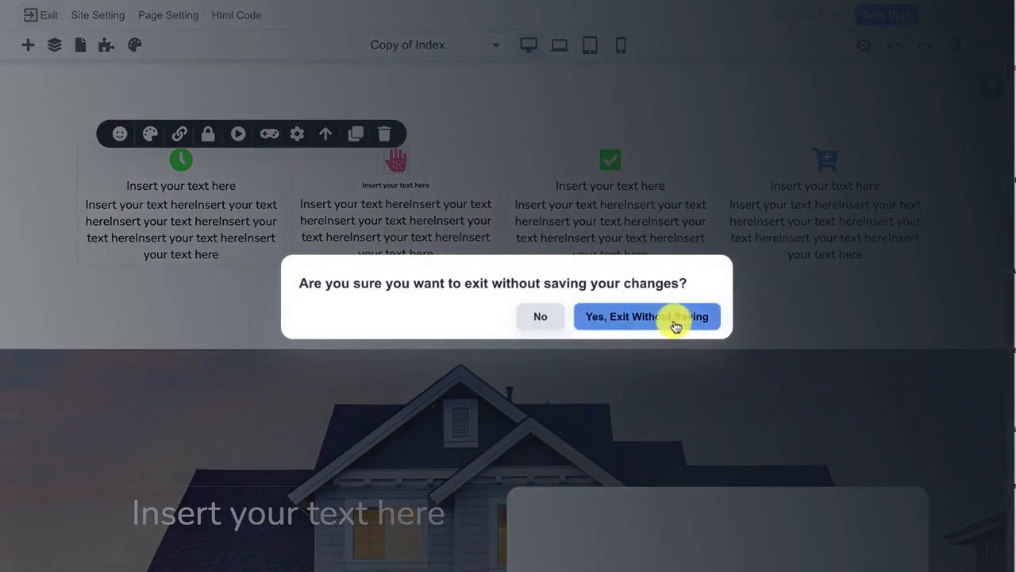